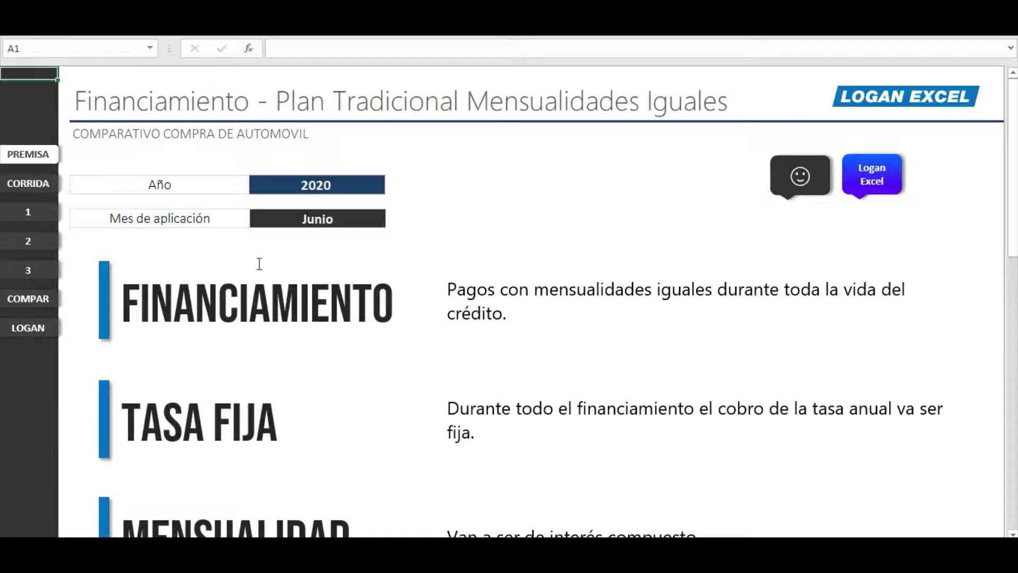
Select the FINANCIAMIENTO text box on the premises sheet and scroll to review it.
{"action": "left_click", "coordinate": [256, 268]}
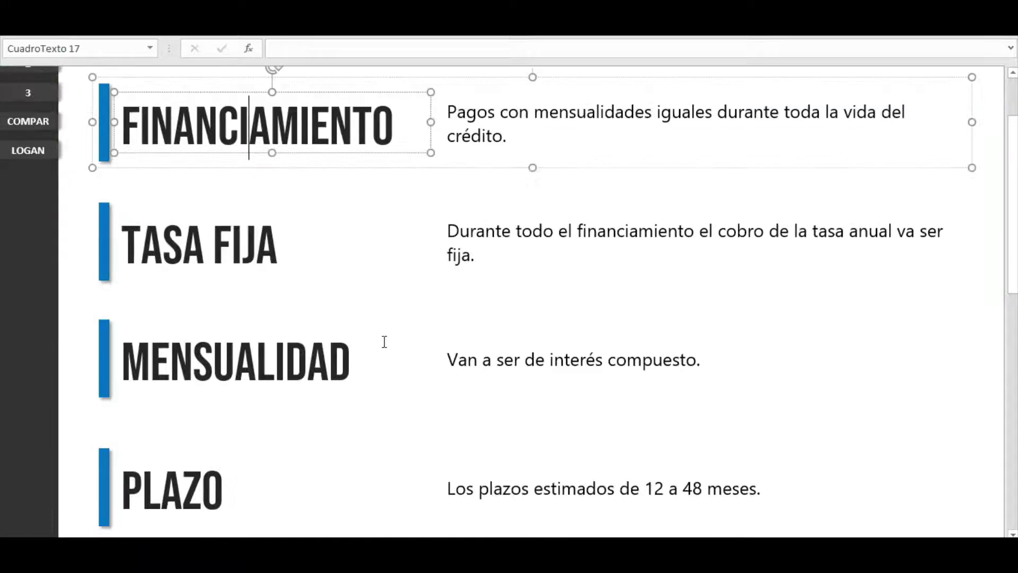
{"action": "scroll", "coordinate": [385, 342], "scroll_direction": "down", "scroll_amount": 1}
{"action": "scroll", "coordinate": [385, 342], "scroll_direction": "down", "scroll_amount": 2}
{"action": "left_click", "coordinate": [371, 450]}
{"action": "scroll", "coordinate": [213, 357], "scroll_direction": "up", "scroll_amount": 5}
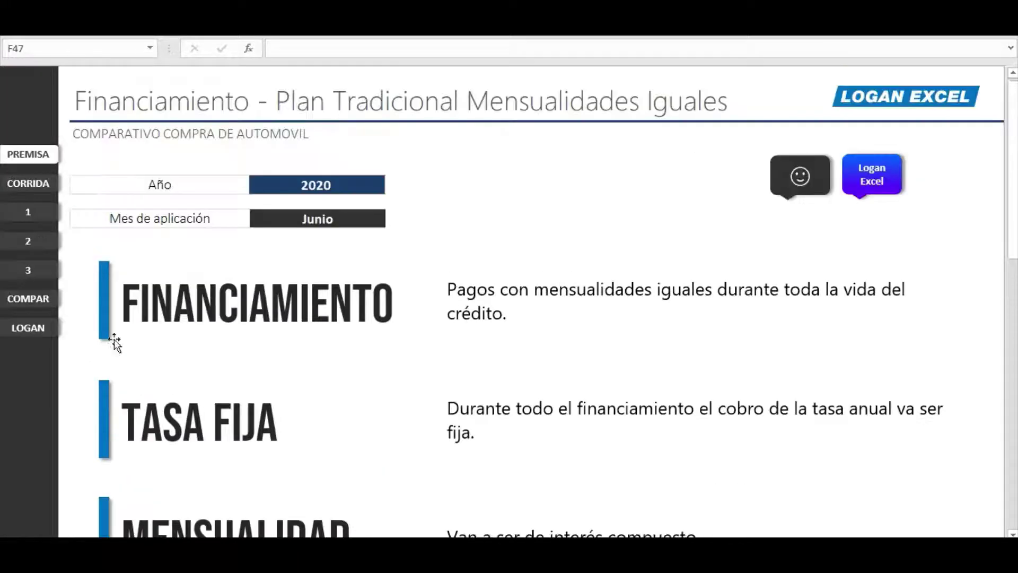
Switch to the amortization table sheet and scroll through the payment schedule.
{"action": "left_click", "coordinate": [32, 183]}
{"action": "scroll", "coordinate": [138, 233], "scroll_direction": "down", "scroll_amount": 3}
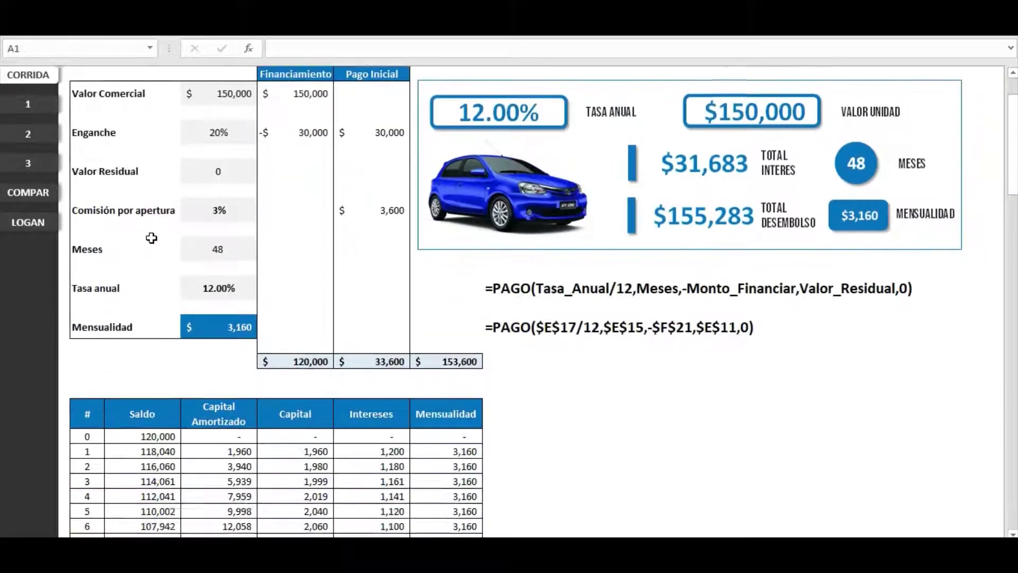
{"action": "scroll", "coordinate": [154, 239], "scroll_direction": "down", "scroll_amount": 5}
{"action": "scroll", "coordinate": [175, 238], "scroll_direction": "down", "scroll_amount": 5}
{"action": "scroll", "coordinate": [198, 244], "scroll_direction": "down", "scroll_amount": 8}
{"action": "scroll", "coordinate": [193, 249], "scroll_direction": "down", "scroll_amount": 4}
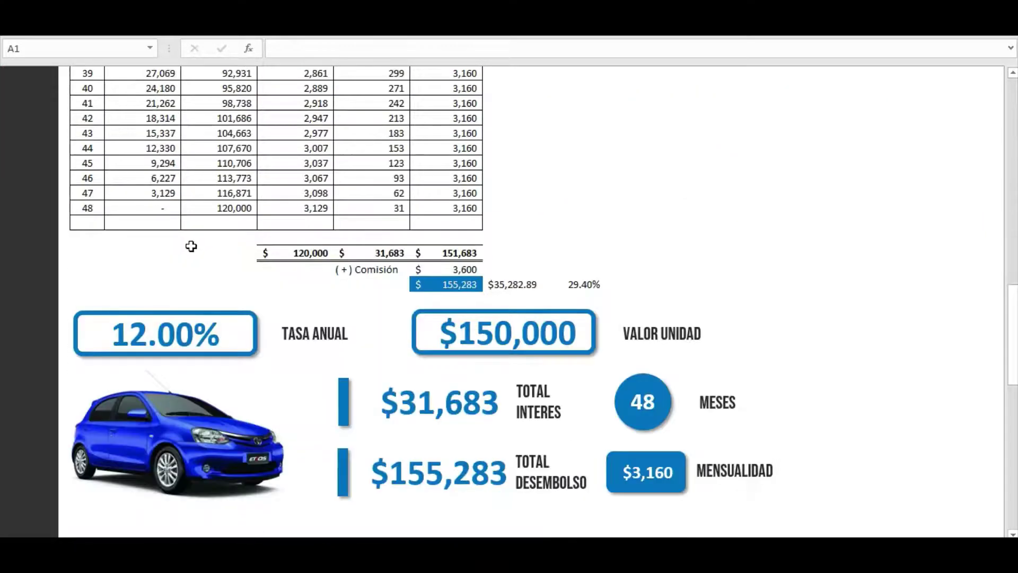
{"action": "scroll", "coordinate": [199, 246], "scroll_direction": "down", "scroll_amount": 1}
{"action": "scroll", "coordinate": [207, 250], "scroll_direction": "up", "scroll_amount": 4}
{"action": "scroll", "coordinate": [336, 273], "scroll_direction": "up", "scroll_amount": 4}
{"action": "scroll", "coordinate": [428, 212], "scroll_direction": "up", "scroll_amount": 10}
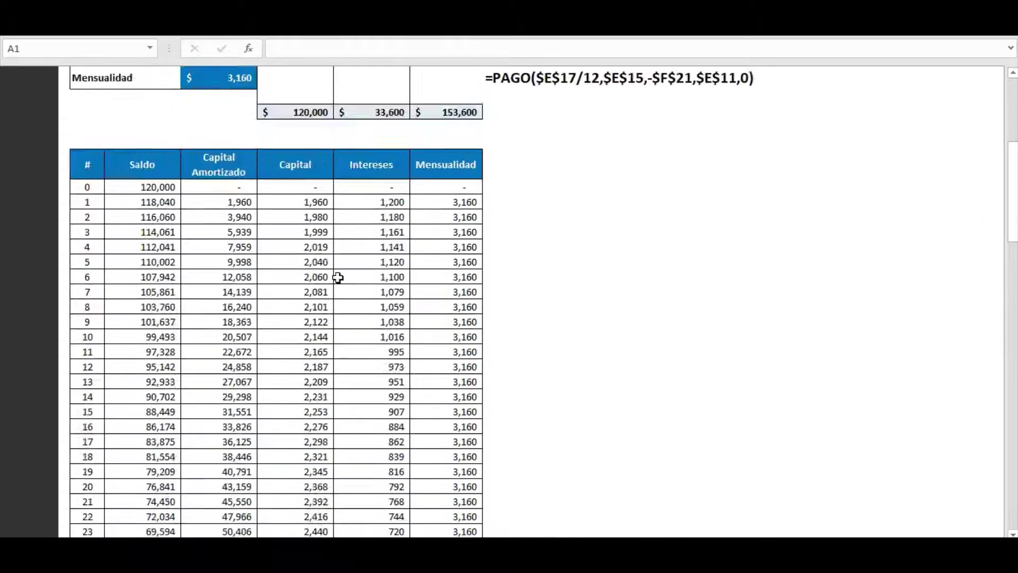
{"action": "scroll", "coordinate": [532, 276], "scroll_direction": "up", "scroll_amount": 6}
Toggle the TARJETA summary card and ? help labels, then load option 1's figures.
{"action": "left_click", "coordinate": [779, 151]}
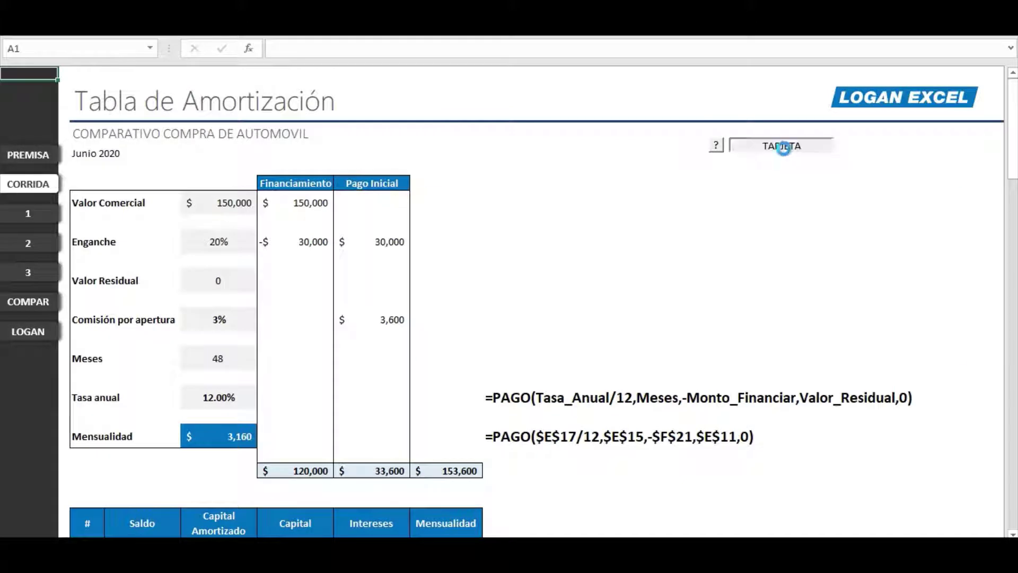
{"action": "left_click", "coordinate": [782, 144]}
{"action": "left_click", "coordinate": [717, 149]}
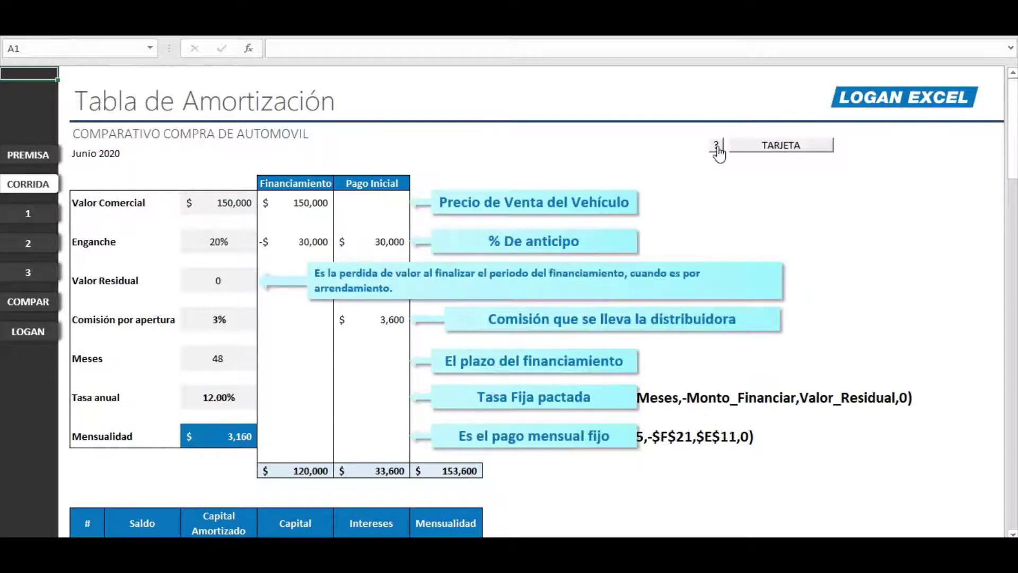
{"action": "left_click", "coordinate": [717, 148]}
{"action": "left_click", "coordinate": [739, 145]}
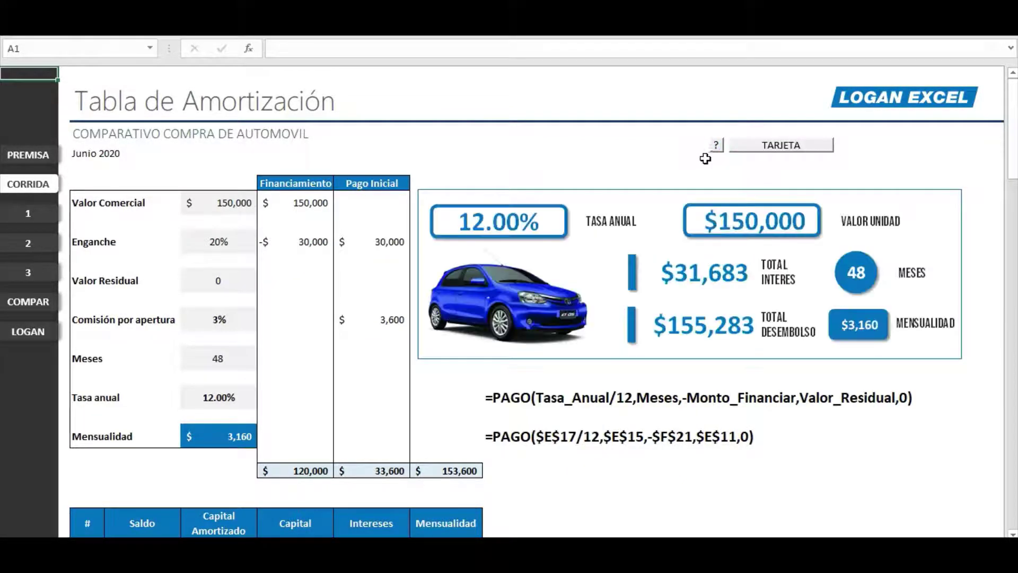
{"action": "left_click", "coordinate": [37, 213]}
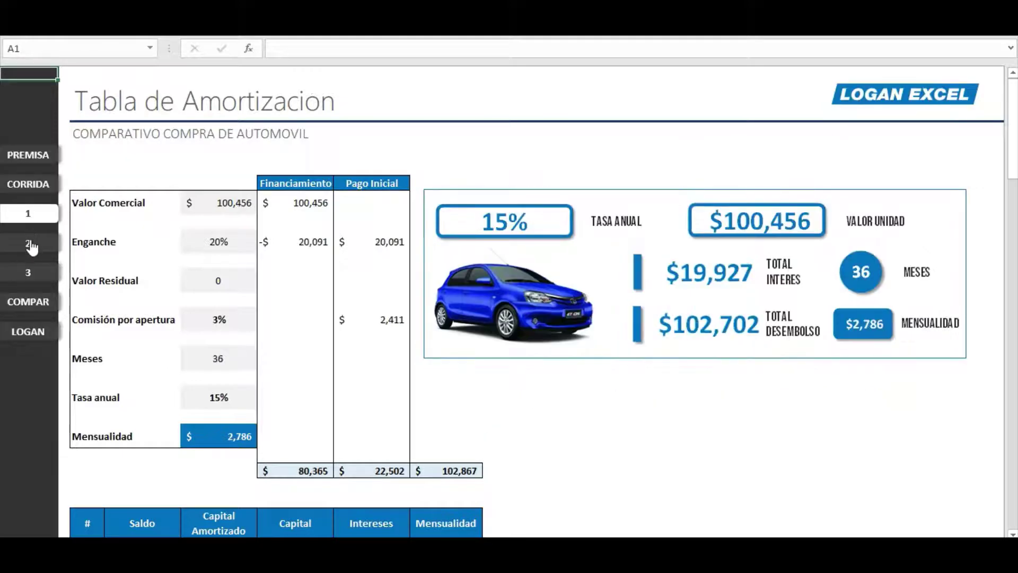
Load options 2 and 3, then open the Comparativo sheet and scroll through it.
{"action": "left_click", "coordinate": [31, 244]}
{"action": "left_click", "coordinate": [28, 272]}
{"action": "left_click", "coordinate": [28, 302]}
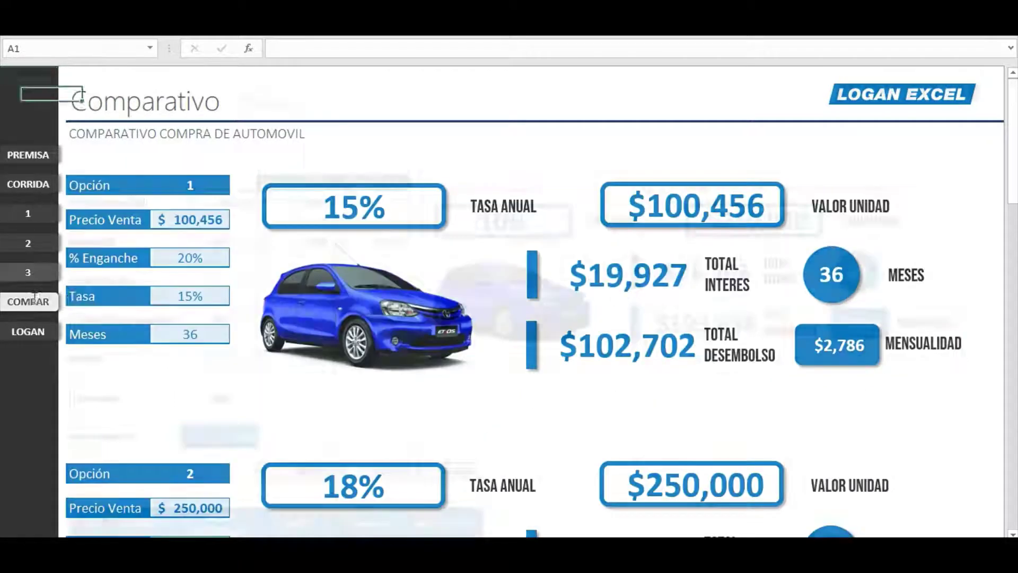
{"action": "scroll", "coordinate": [164, 232], "scroll_direction": "down", "scroll_amount": 5}
{"action": "scroll", "coordinate": [164, 233], "scroll_direction": "down", "scroll_amount": 3}
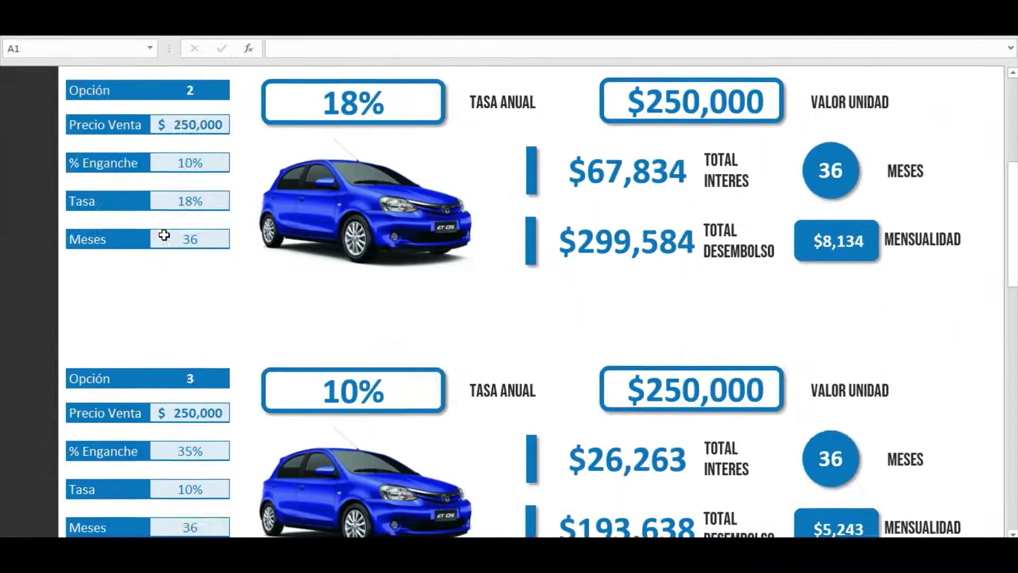
{"action": "scroll", "coordinate": [163, 233], "scroll_direction": "up", "scroll_amount": 5}
{"action": "scroll", "coordinate": [163, 231], "scroll_direction": "up", "scroll_amount": 3}
Set option 1 on Comparativo to 10% Enganche, 10% Tasa and 12 Meses.
{"action": "left_click", "coordinate": [175, 258]}
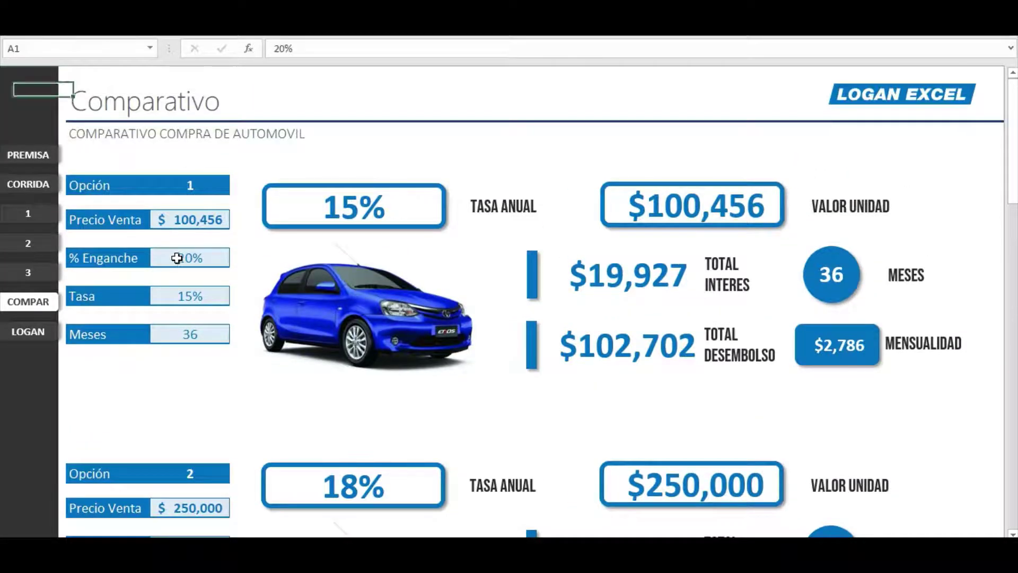
{"action": "type", "text": "10"}
{"action": "key", "text": "Return"}
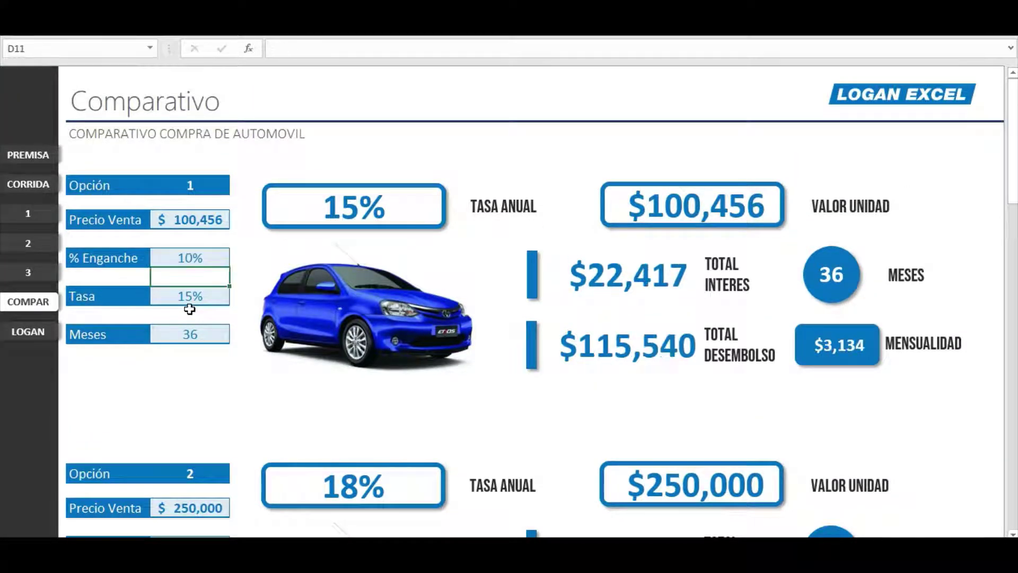
{"action": "left_click", "coordinate": [189, 309]}
{"action": "type", "text": "10"}
{"action": "key", "text": "Return"}
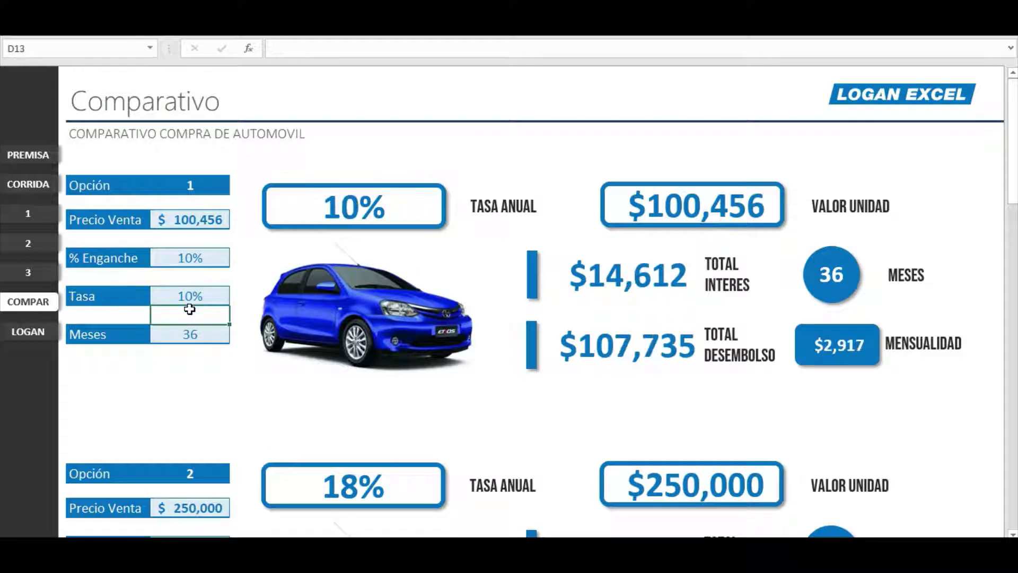
{"action": "key", "text": "Return"}
{"action": "type", "text": "12"}
{"action": "key", "text": "Return"}
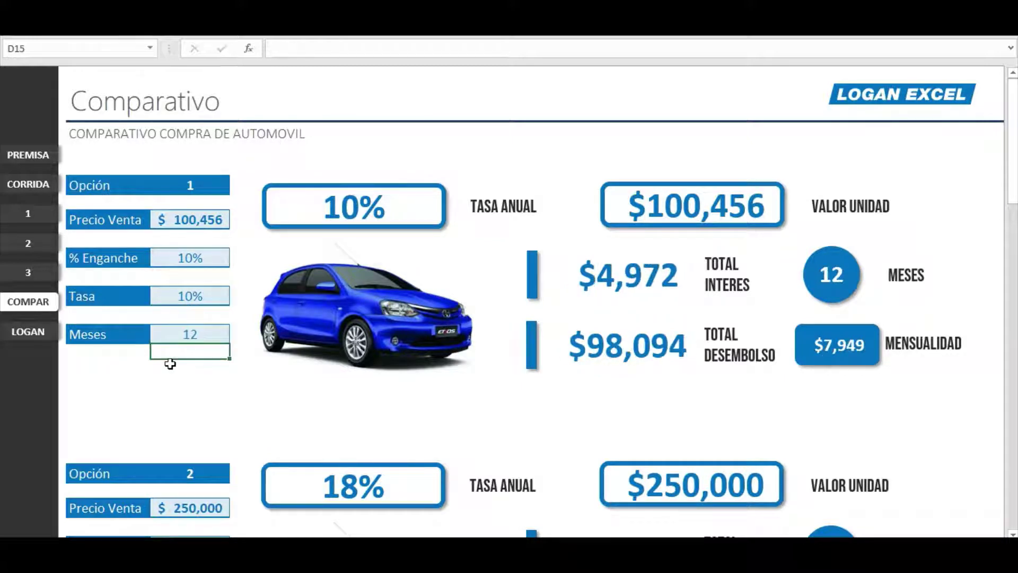
Select option 2's Precio Venta and its 18% Tasa value.
{"action": "left_click", "coordinate": [183, 508]}
{"action": "scroll", "coordinate": [191, 477], "scroll_direction": "down", "scroll_amount": 3}
{"action": "left_click", "coordinate": [199, 398]}
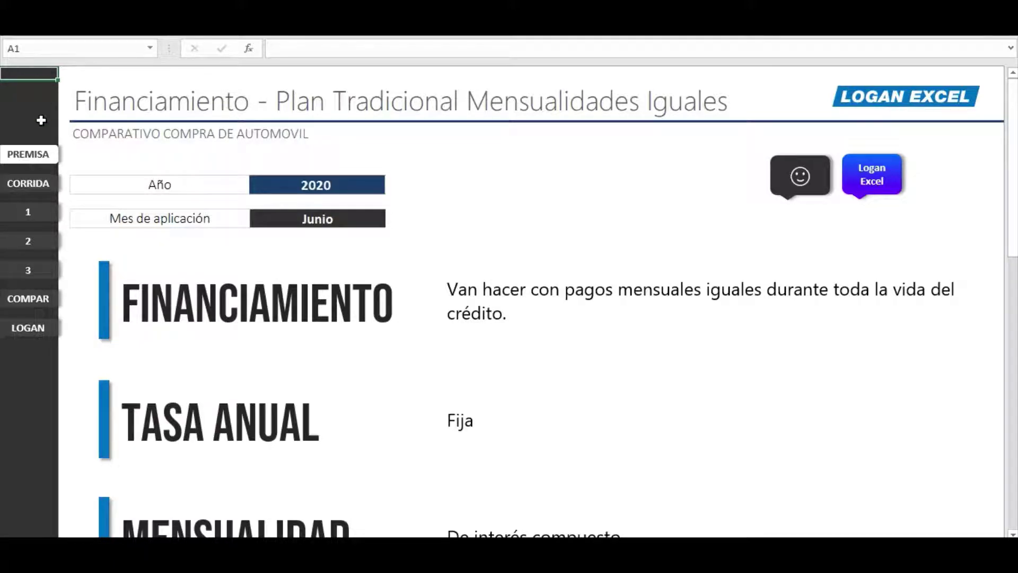
Select the cell beside FINANCIAMIENTO on the premises sheet and scroll through the headings.
{"action": "left_click", "coordinate": [78, 263]}
{"action": "scroll", "coordinate": [78, 265], "scroll_direction": "down", "scroll_amount": 1}
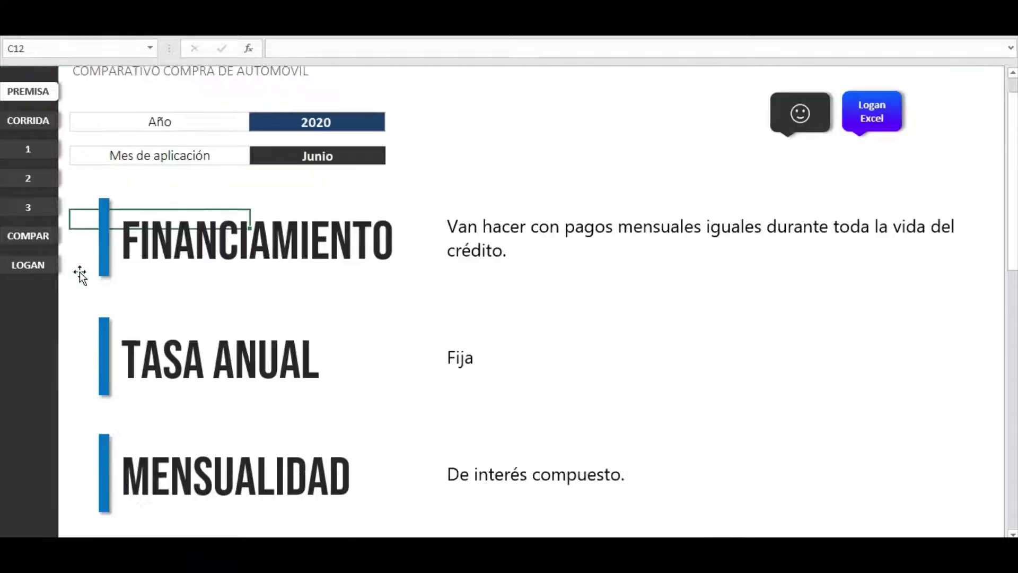
{"action": "scroll", "coordinate": [78, 265], "scroll_direction": "down", "scroll_amount": 1}
{"action": "scroll", "coordinate": [78, 267], "scroll_direction": "down", "scroll_amount": 2}
{"action": "scroll", "coordinate": [78, 267], "scroll_direction": "up", "scroll_amount": 2}
{"action": "scroll", "coordinate": [75, 265], "scroll_direction": "up", "scroll_amount": 1}
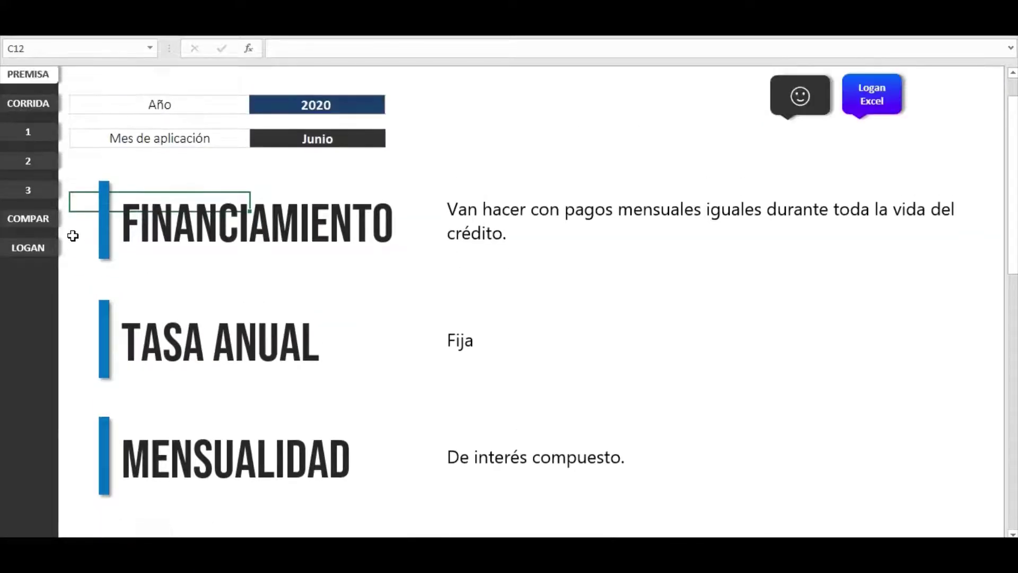
{"action": "key", "text": "Down"}
{"action": "scroll", "coordinate": [75, 220], "scroll_direction": "up", "scroll_amount": 1}
{"action": "scroll", "coordinate": [72, 223], "scroll_direction": "down", "scroll_amount": 1}
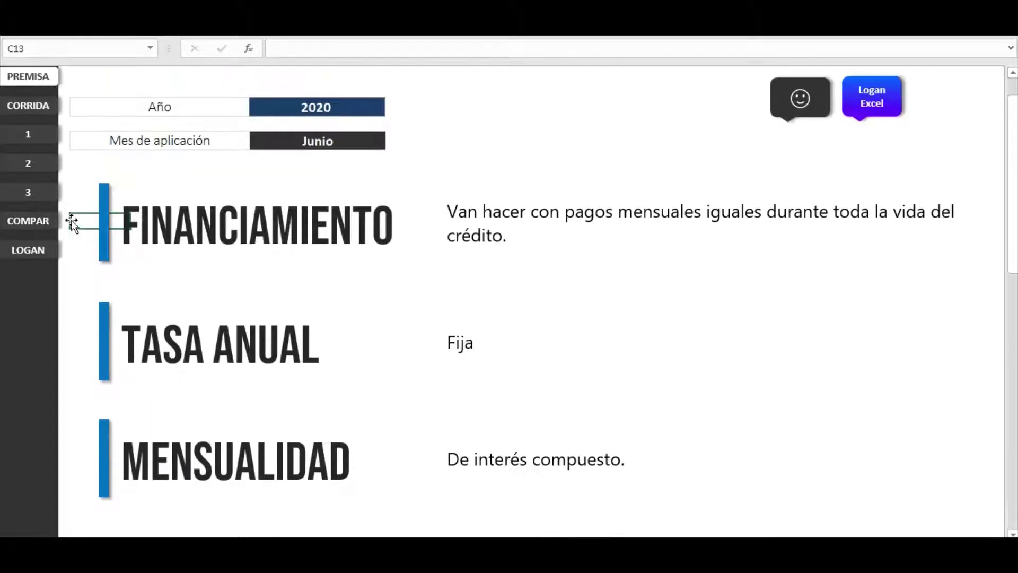
{"action": "scroll", "coordinate": [72, 222], "scroll_direction": "down", "scroll_amount": 1}
{"action": "scroll", "coordinate": [72, 223], "scroll_direction": "down", "scroll_amount": 1}
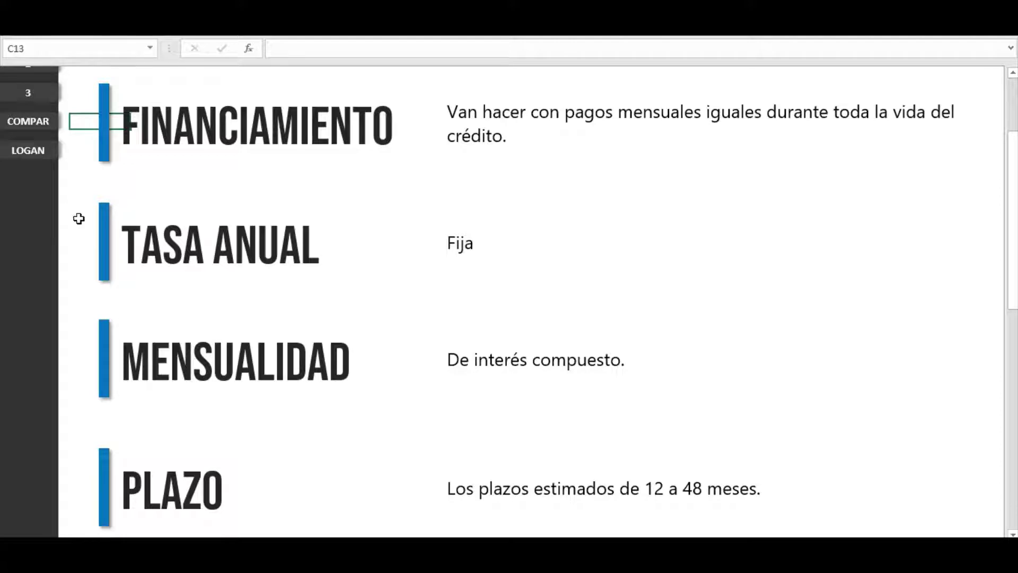
Check cells C22, C29, C37 and C10 beside the headings, then go to the CORRIDA sheet.
{"action": "left_click", "coordinate": [80, 253]}
{"action": "scroll", "coordinate": [79, 253], "scroll_direction": "down", "scroll_amount": 2}
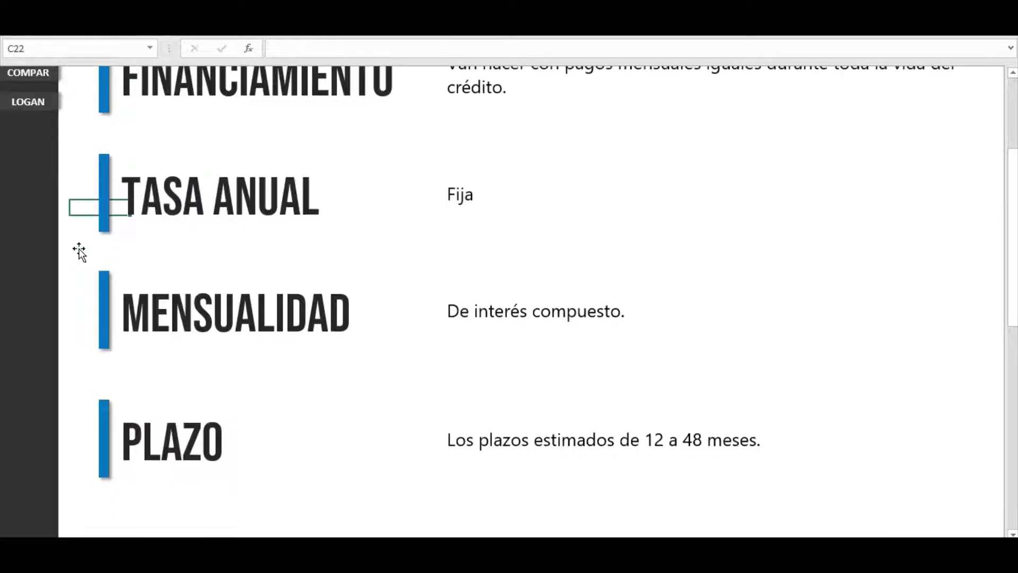
{"action": "scroll", "coordinate": [80, 253], "scroll_direction": "up", "scroll_amount": 2}
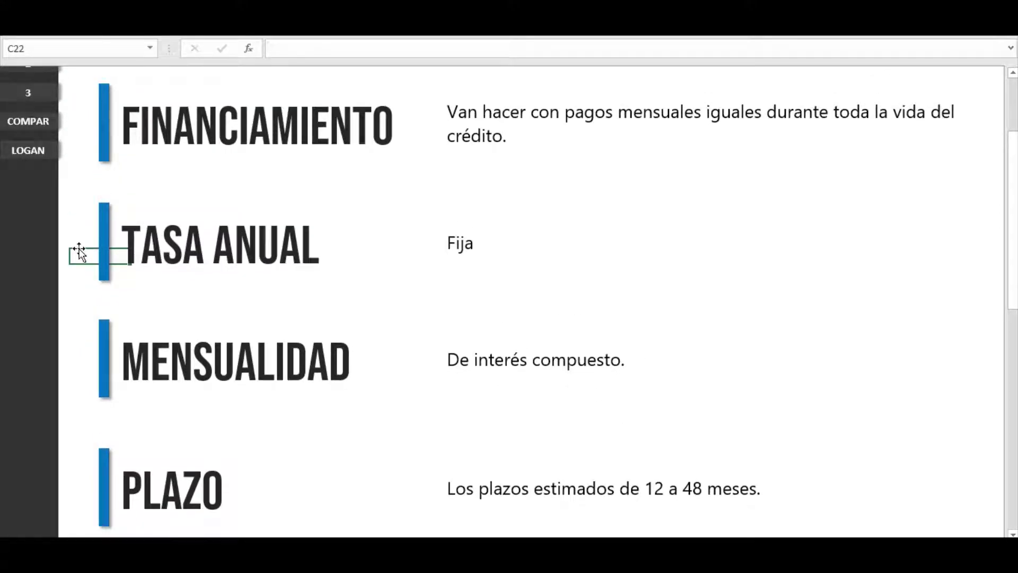
{"action": "left_click", "coordinate": [82, 359]}
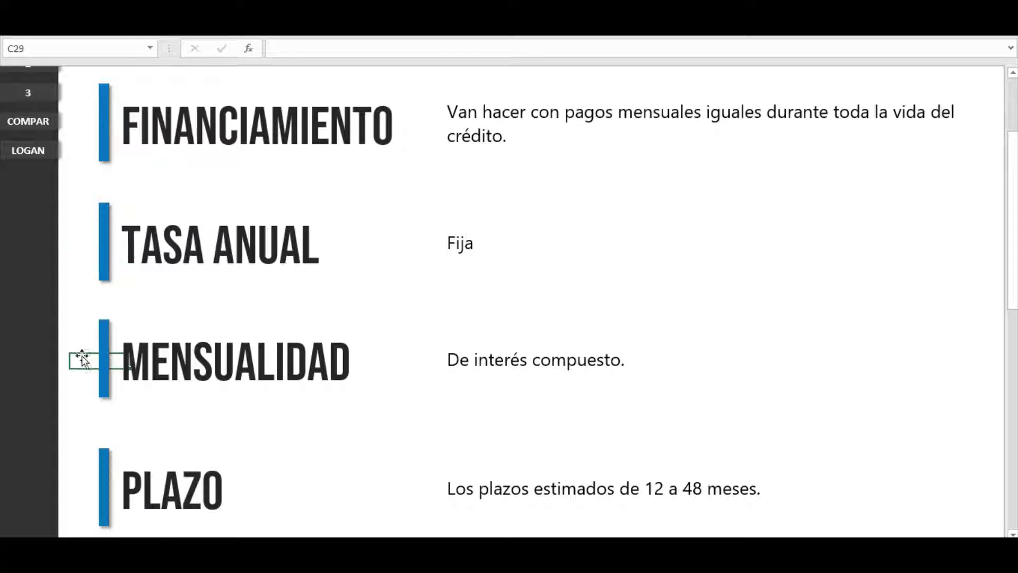
{"action": "scroll", "coordinate": [82, 345], "scroll_direction": "down", "scroll_amount": 1}
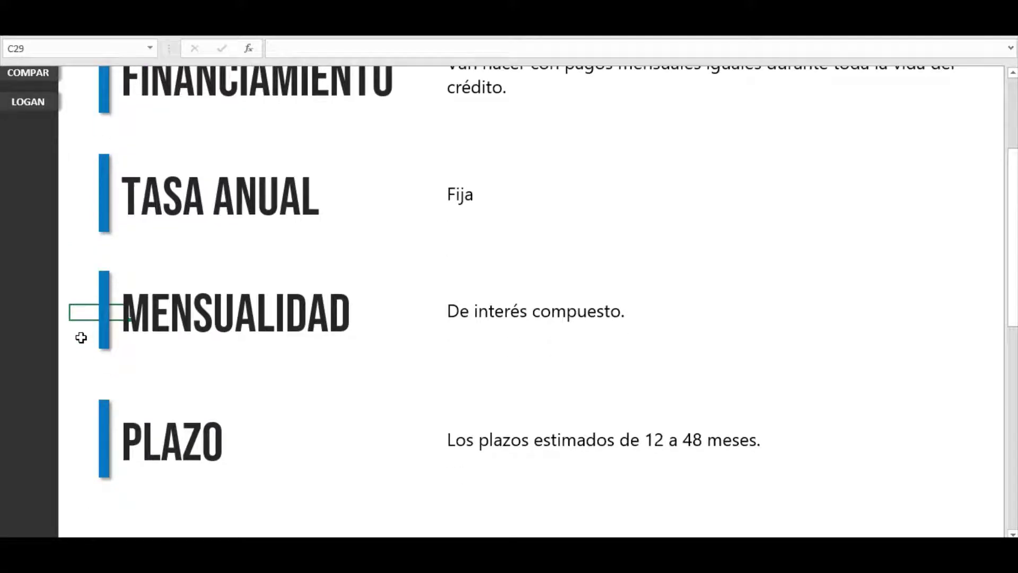
{"action": "left_click", "coordinate": [78, 429]}
{"action": "scroll", "coordinate": [78, 427], "scroll_direction": "down", "scroll_amount": 1}
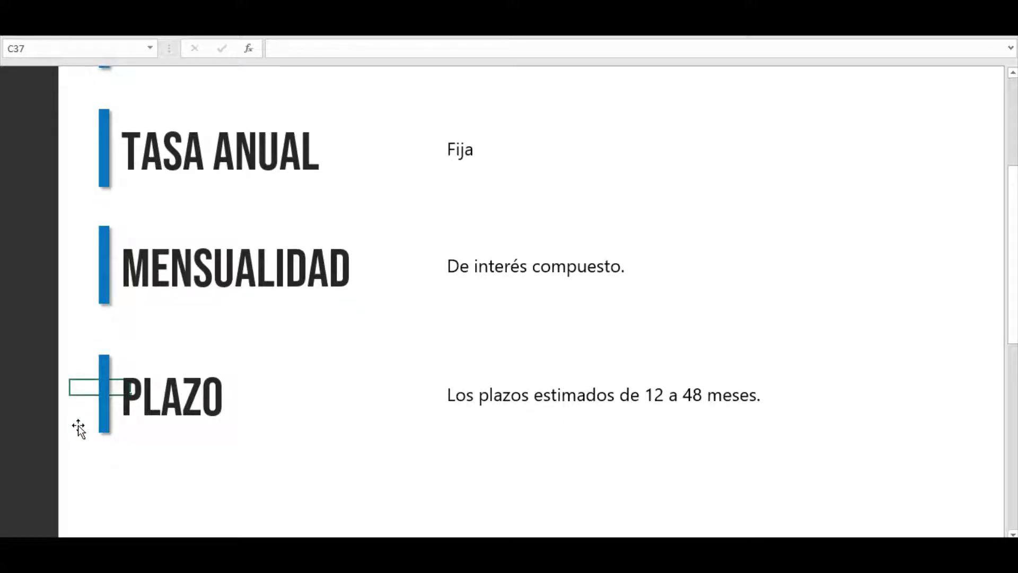
{"action": "scroll", "coordinate": [78, 428], "scroll_direction": "up", "scroll_amount": 1}
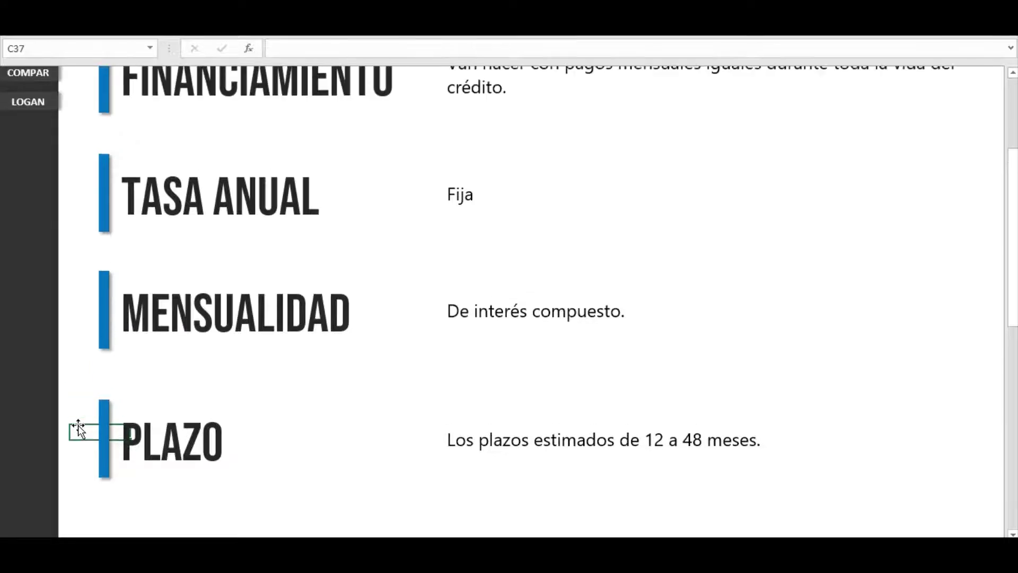
{"action": "scroll", "coordinate": [80, 426], "scroll_direction": "up", "scroll_amount": 3}
{"action": "scroll", "coordinate": [82, 424], "scroll_direction": "up", "scroll_amount": 2}
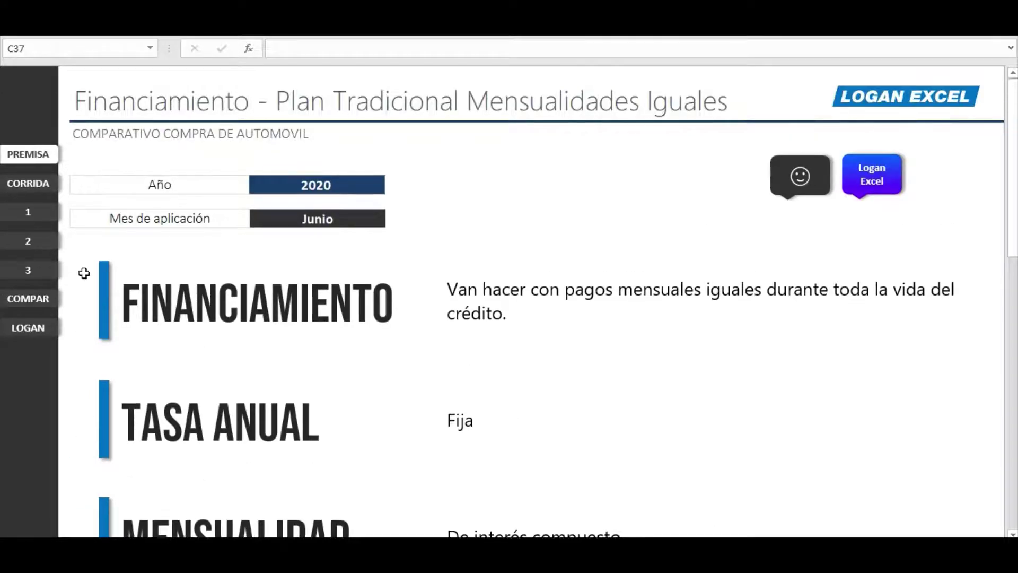
{"action": "left_click", "coordinate": [88, 250]}
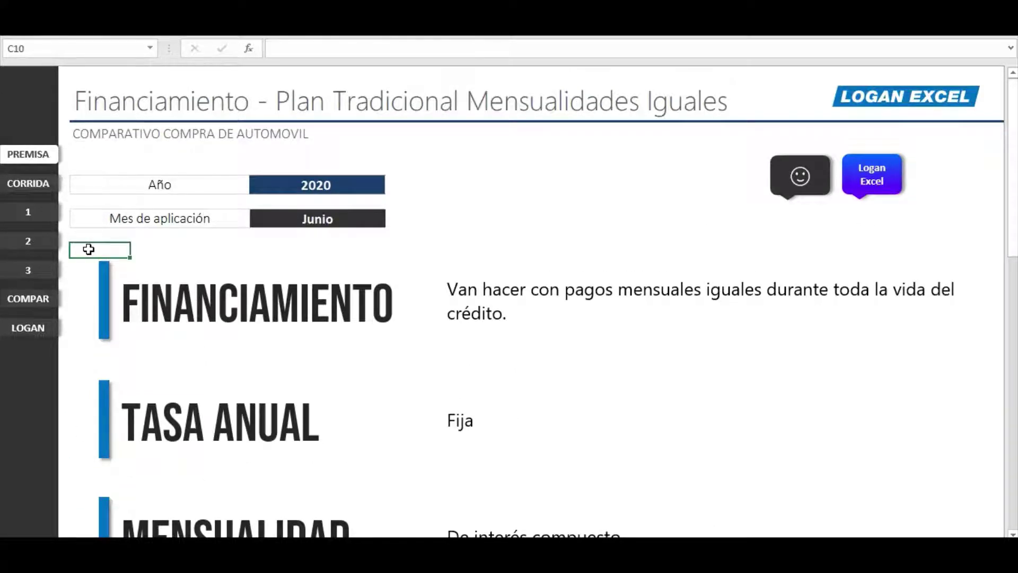
{"action": "left_click", "coordinate": [51, 184]}
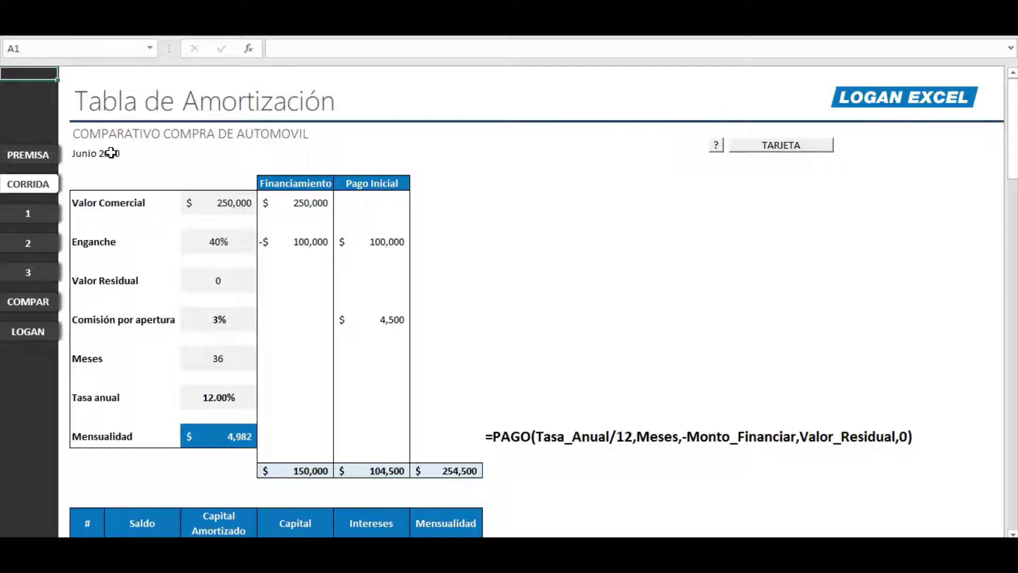
{"action": "left_click", "coordinate": [189, 200]}
{"action": "left_click", "coordinate": [477, 204]}
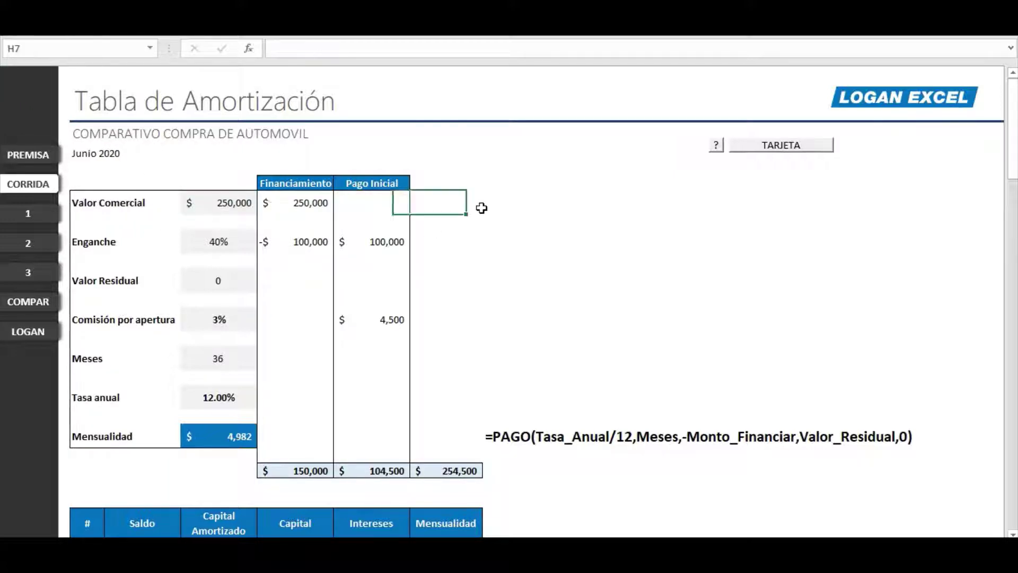
{"action": "left_click", "coordinate": [237, 202]}
{"action": "left_click", "coordinate": [234, 244]}
{"action": "left_click", "coordinate": [227, 280]}
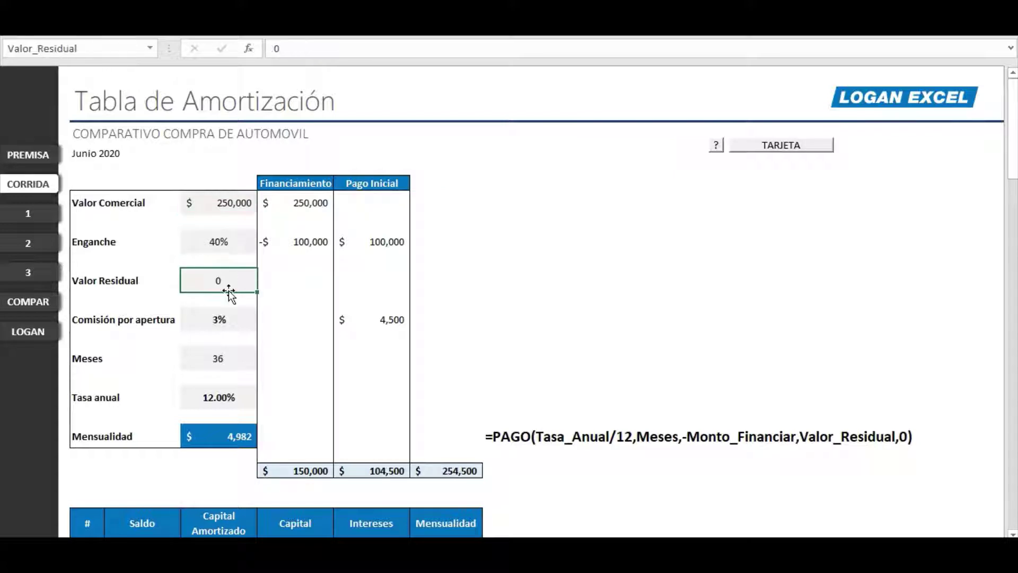
{"action": "left_click", "coordinate": [227, 319]}
{"action": "left_click", "coordinate": [229, 365]}
{"action": "left_click", "coordinate": [227, 399]}
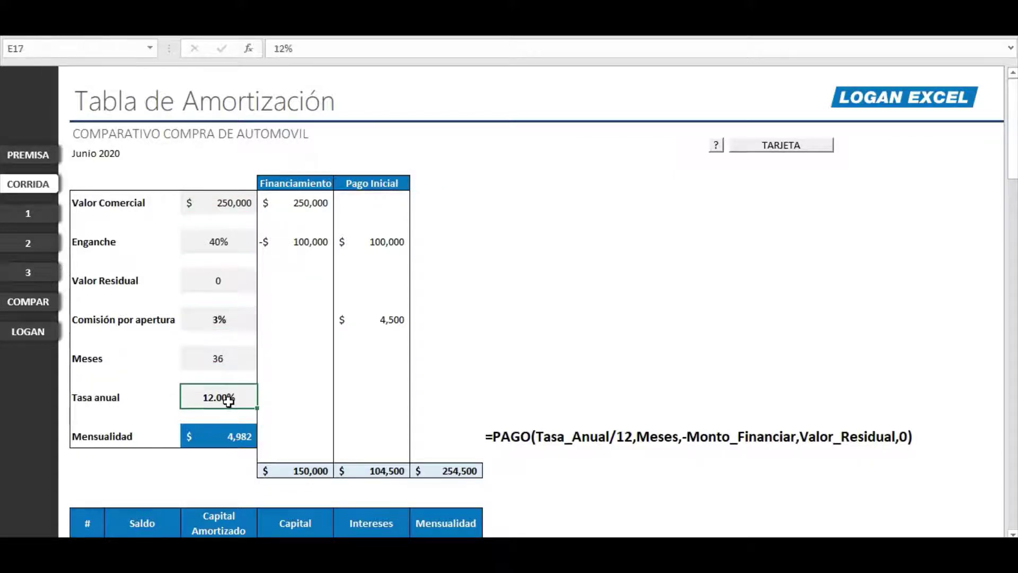
{"action": "left_click", "coordinate": [236, 212]}
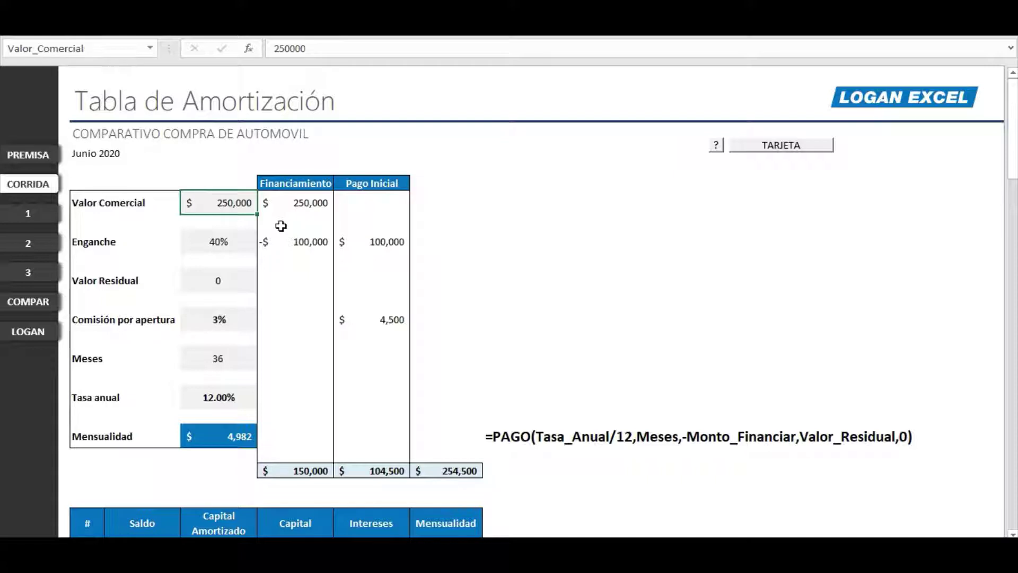
{"action": "key", "text": "Down"}
{"action": "key", "text": "Up"}
{"action": "key", "text": "Down"}
{"action": "key", "text": "Down"}
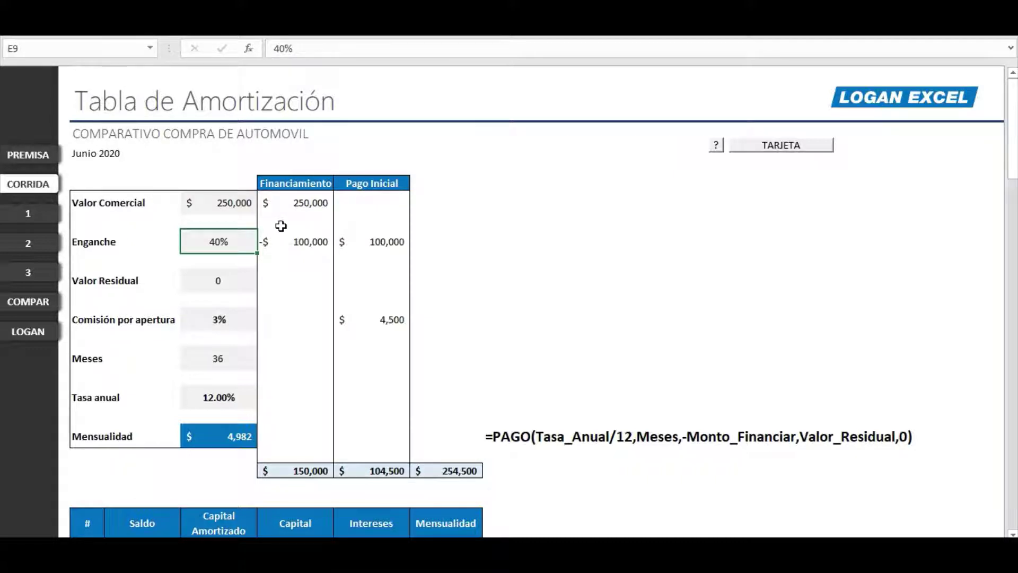
{"action": "type", "text": "20"}
{"action": "key", "text": "Return"}
{"action": "key", "text": "Up"}
{"action": "key", "text": "Up"}
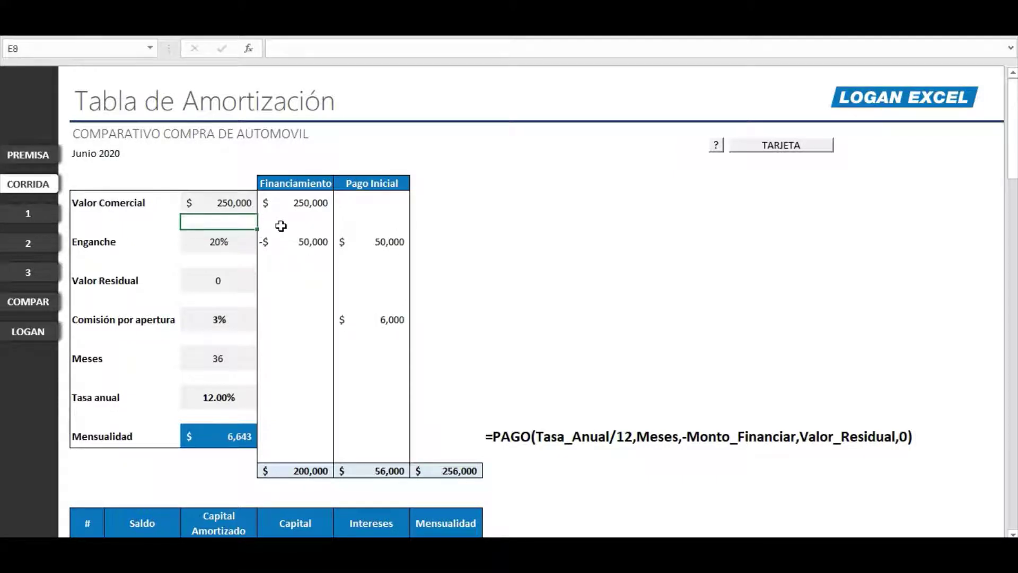
{"action": "key", "text": "Down"}
{"action": "key", "text": "Left"}
{"action": "key", "text": "Left"}
{"action": "key", "text": "Right"}
{"action": "key", "text": "Right"}
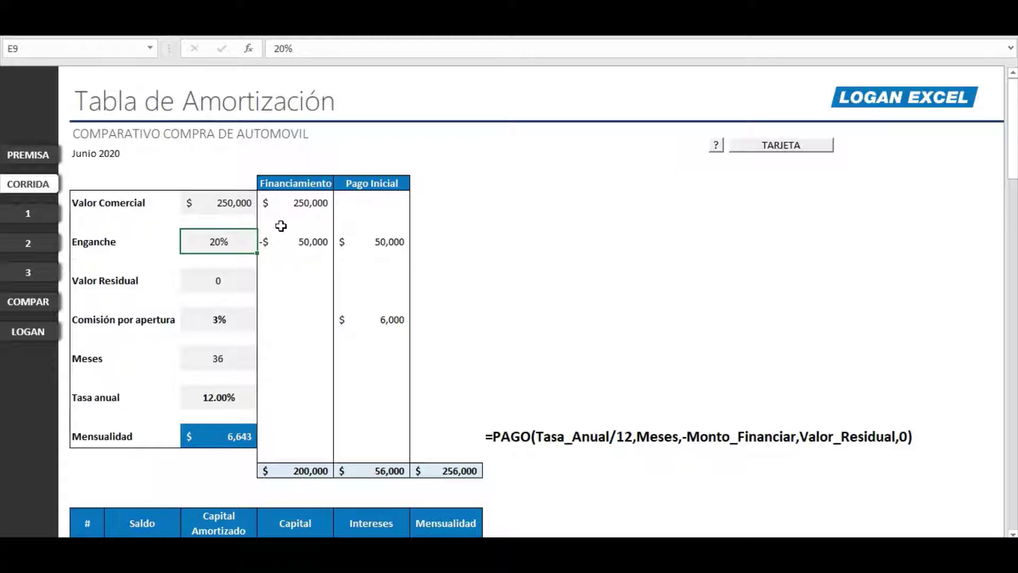
{"action": "type", "text": "40"}
{"action": "key", "text": "Return"}
{"action": "key", "text": "Up"}
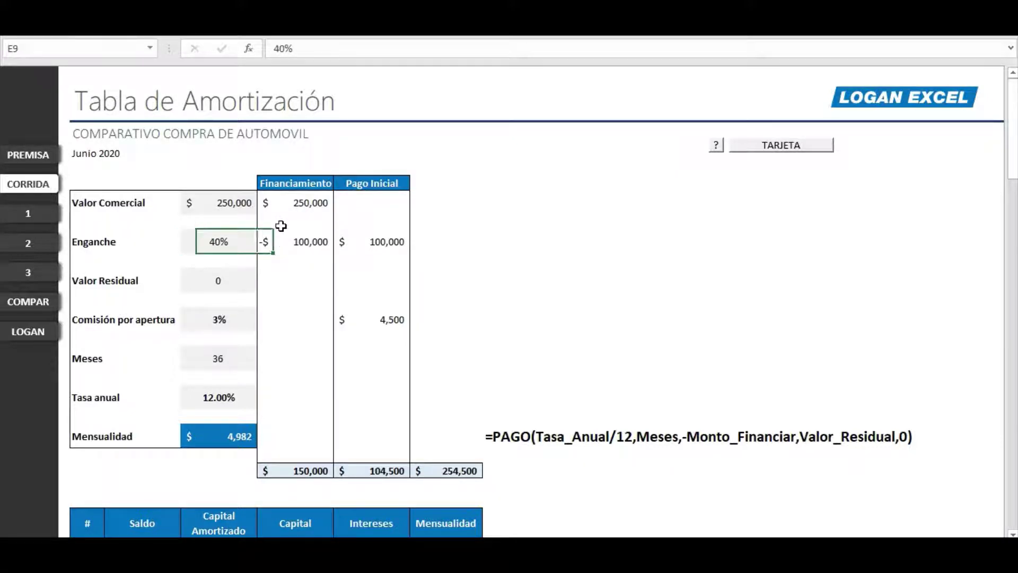
{"action": "key", "text": "Right"}
{"action": "key", "text": "Right"}
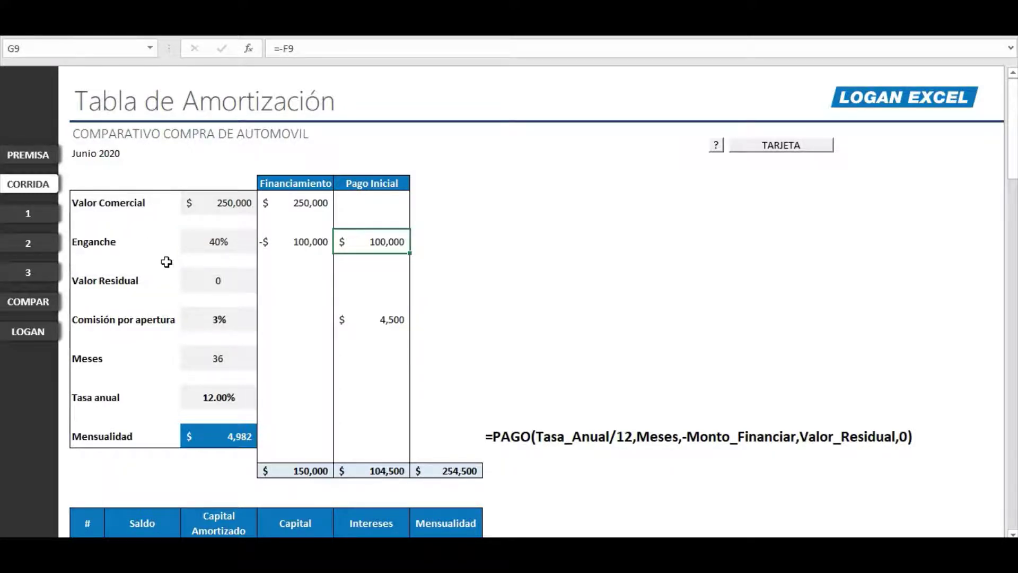
{"action": "left_click", "coordinate": [185, 287]}
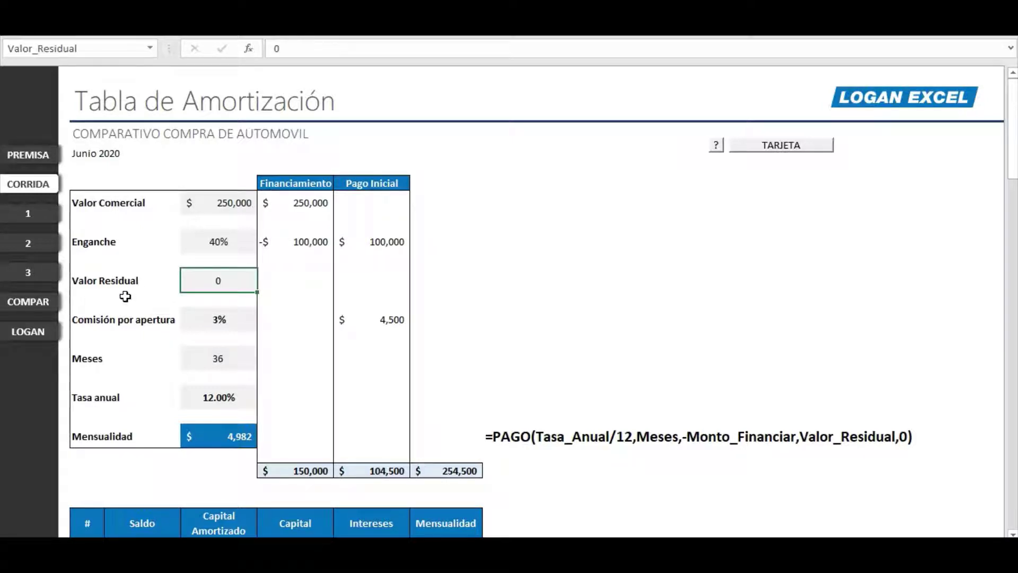
{"action": "type", "text": "0"}
{"action": "key", "text": "Return"}
{"action": "key", "text": "Up"}
{"action": "left_click", "coordinate": [140, 342]}
{"action": "left_click", "coordinate": [213, 326]}
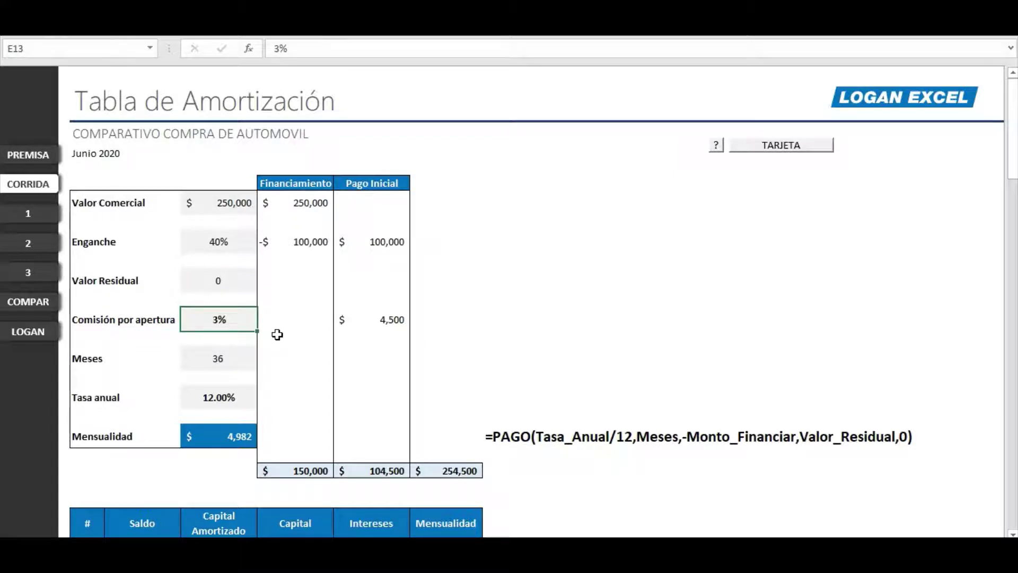
{"action": "type", "text": "2"}
{"action": "key", "text": "Return"}
{"action": "key", "text": "Up"}
{"action": "key", "text": "Left"}
{"action": "key", "text": "Right"}
{"action": "type", "text": "3"}
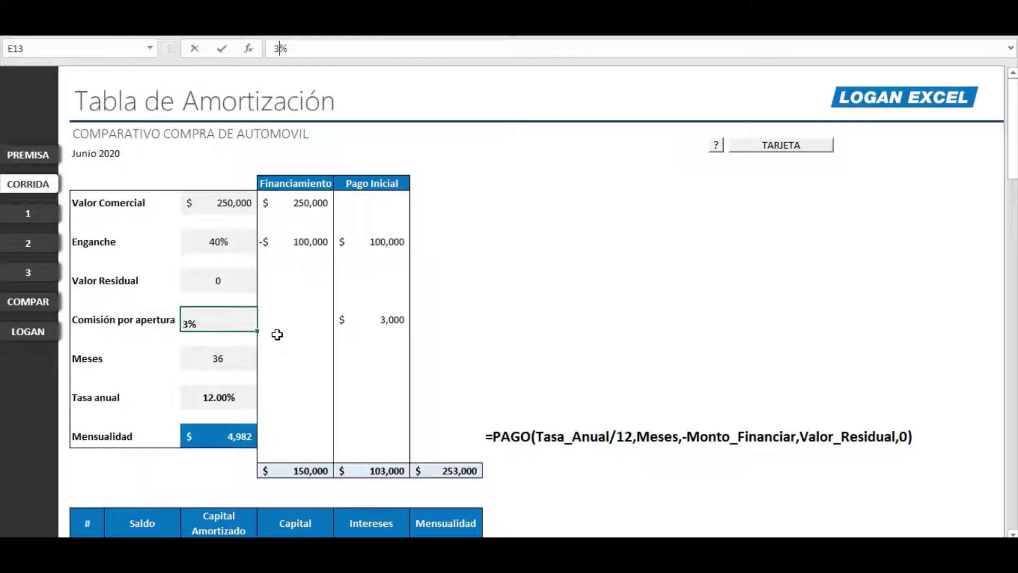
{"action": "key", "text": "Return"}
{"action": "key", "text": "Up"}
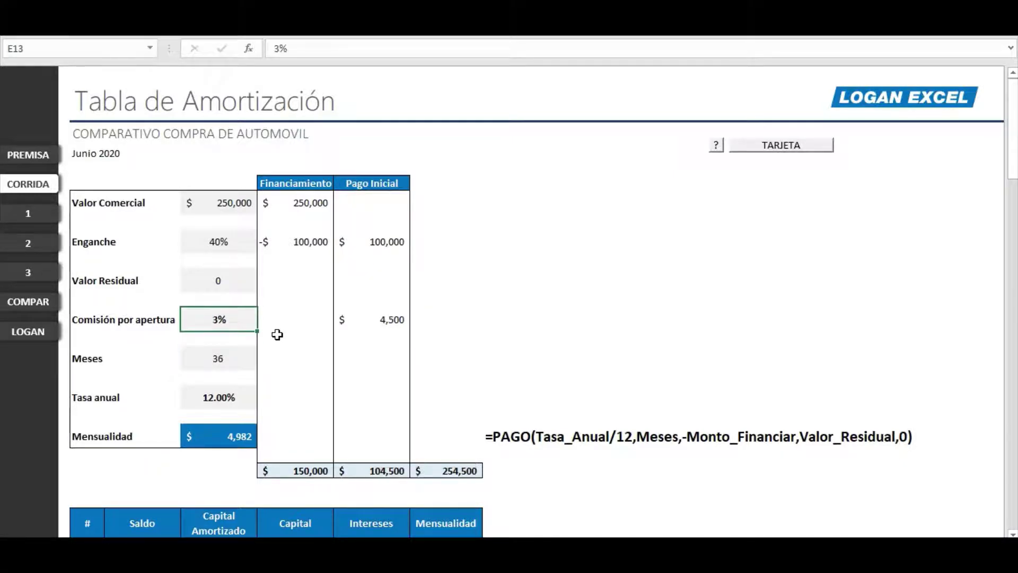
{"action": "key", "text": "Right"}
{"action": "key", "text": "Right"}
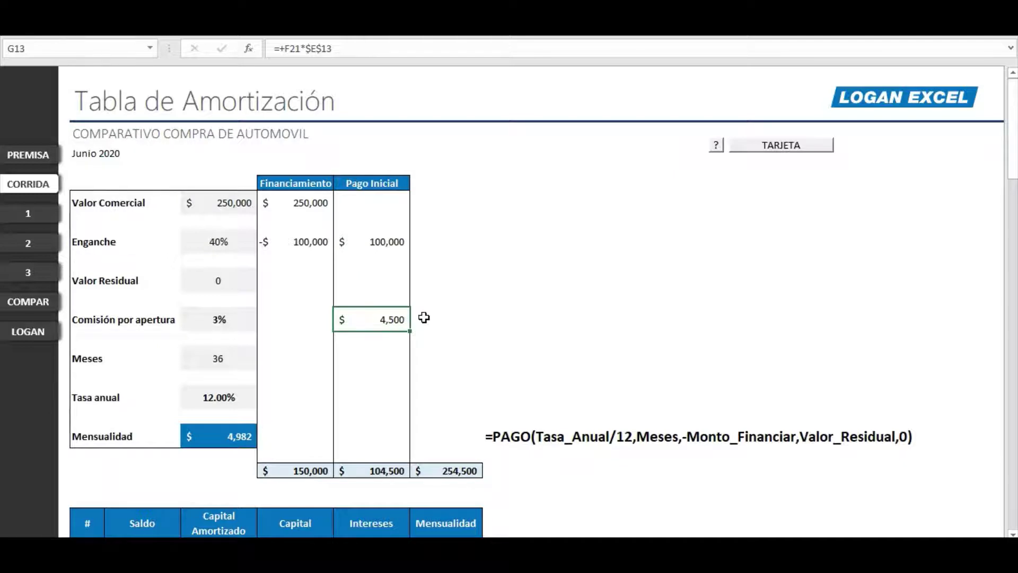
{"action": "left_click", "coordinate": [423, 318]}
{"action": "left_click", "coordinate": [233, 328]}
{"action": "left_click", "coordinate": [240, 367]}
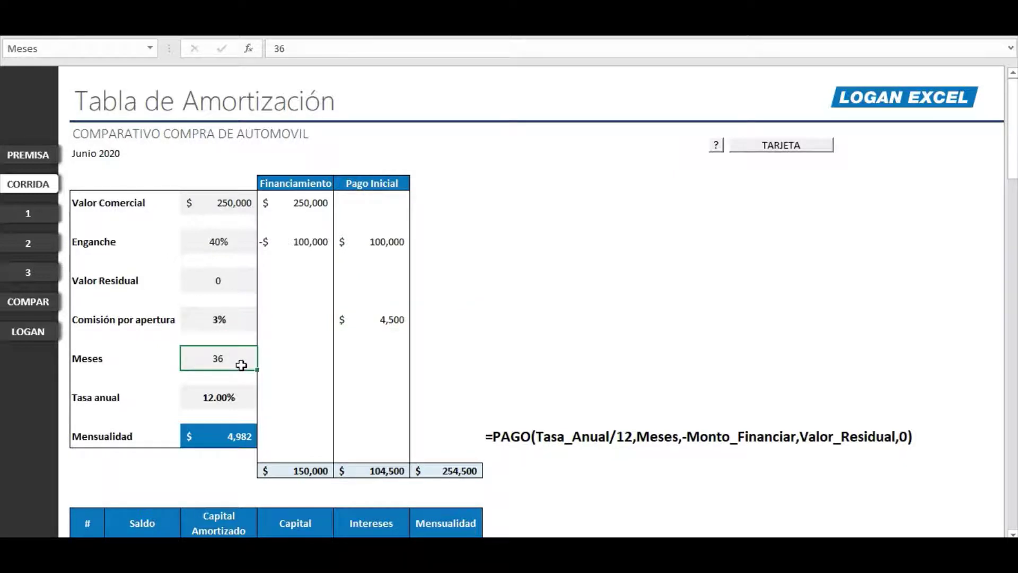
Enter loan terms of 12, then 36, then 48 months in the Meses cell.
{"action": "left_click", "coordinate": [146, 354]}
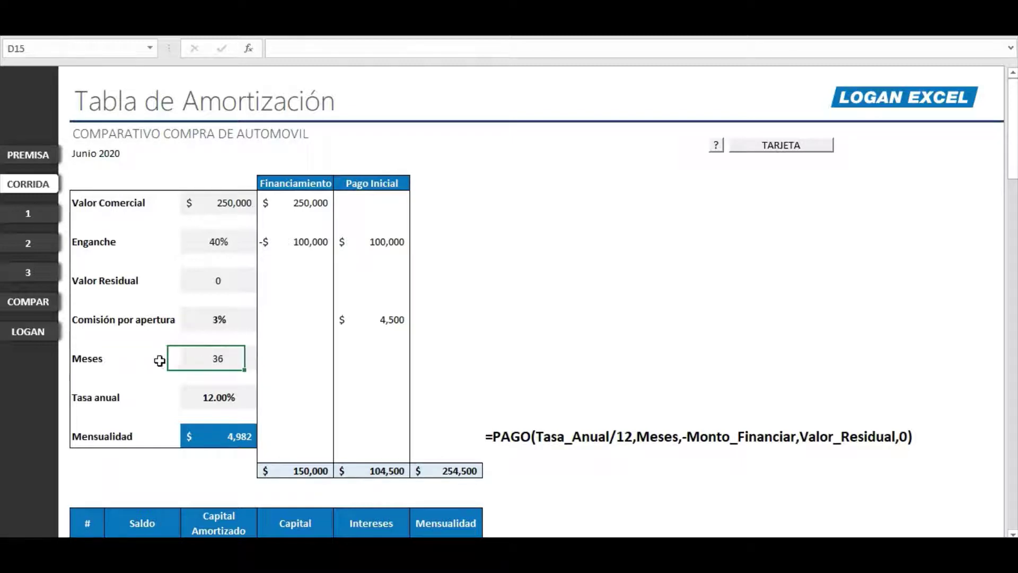
{"action": "key", "text": "Right"}
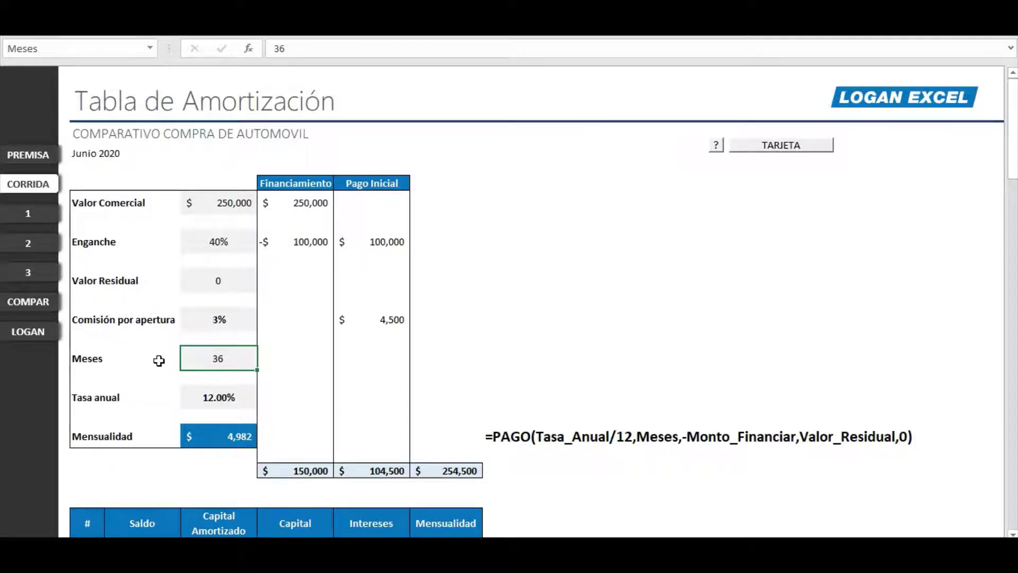
{"action": "type", "text": "12"}
{"action": "key", "text": "ctrl+Return"}
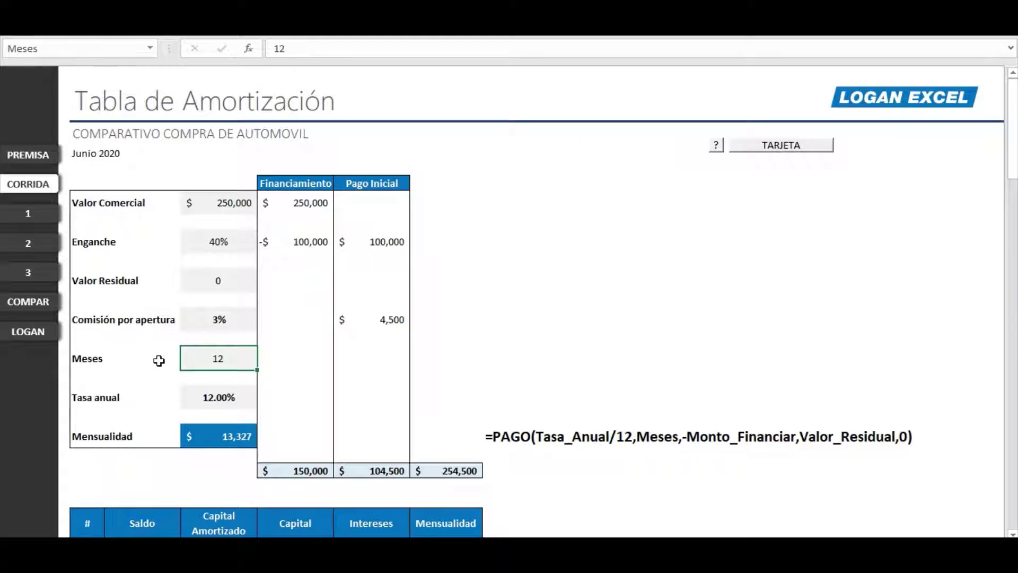
{"action": "type", "text": "36"}
{"action": "key", "text": "Return"}
{"action": "key", "text": "Up"}
{"action": "type", "text": "48"}
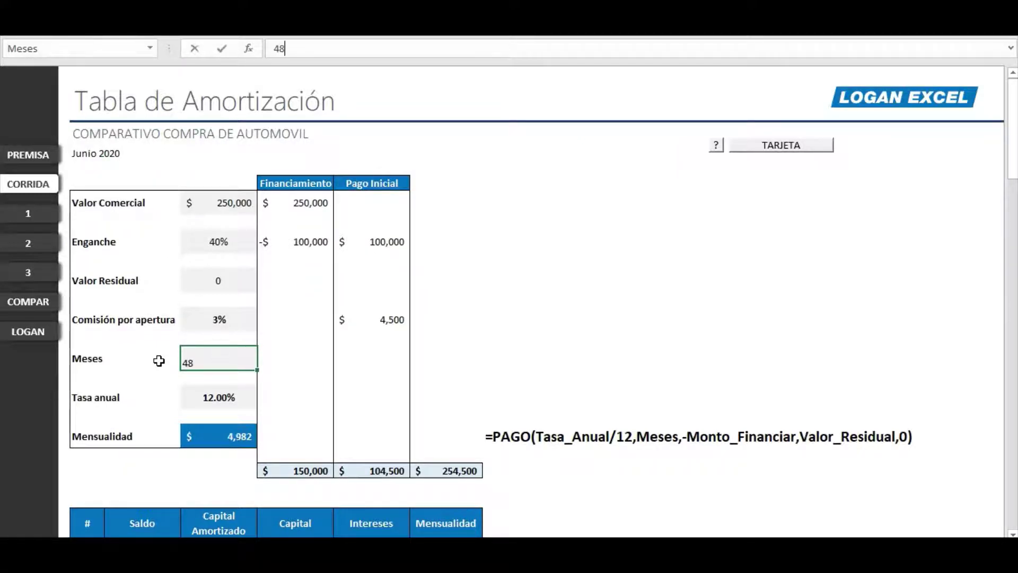
{"action": "key", "text": "Return"}
Move from the Meses input to the Tasa anual input cell.
{"action": "key", "text": "Up"}
{"action": "key", "text": "Left"}
{"action": "key", "text": "Right"}
{"action": "left_click", "coordinate": [210, 411]}
{"action": "left_click", "coordinate": [206, 393]}
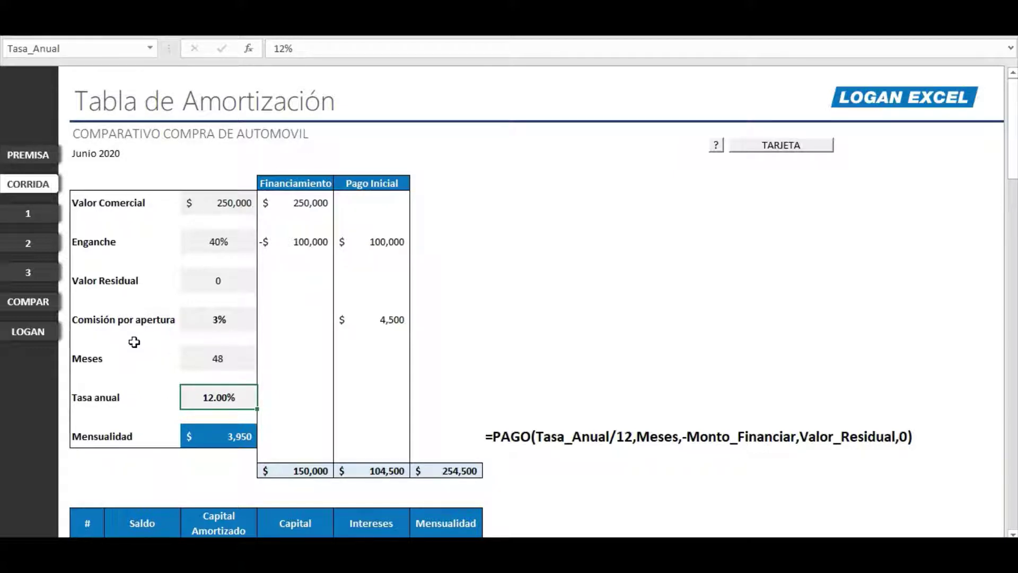
Set Tasa anual to 10% and select Mensualidad to view its PAGO formula.
{"action": "key", "text": "Left"}
{"action": "key", "text": "Right"}
{"action": "key", "text": "Right"}
{"action": "key", "text": "Left"}
{"action": "key", "text": "Left"}
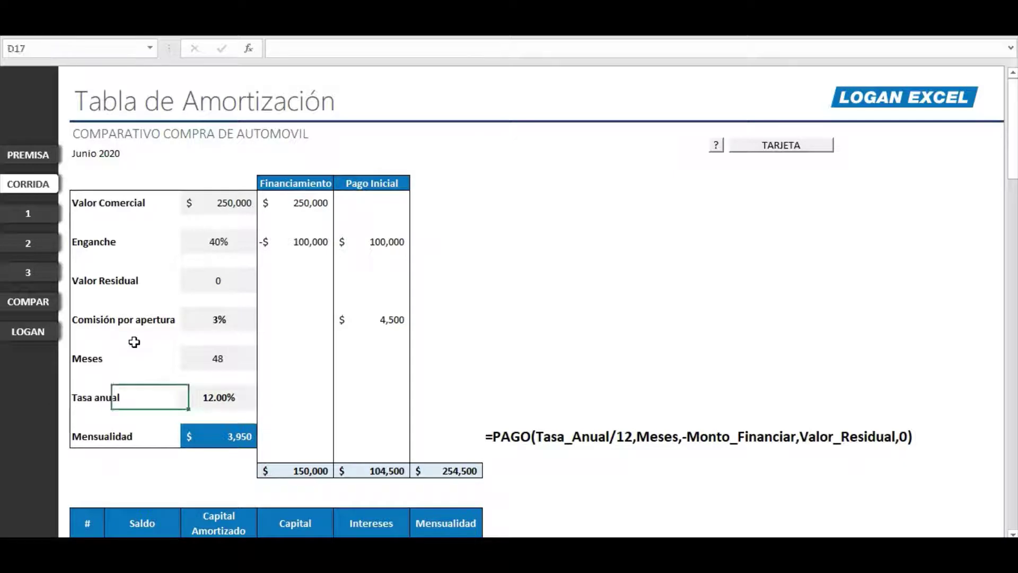
{"action": "key", "text": "Right"}
{"action": "key", "text": "Left"}
{"action": "key", "text": "Right"}
{"action": "type", "text": "1"}
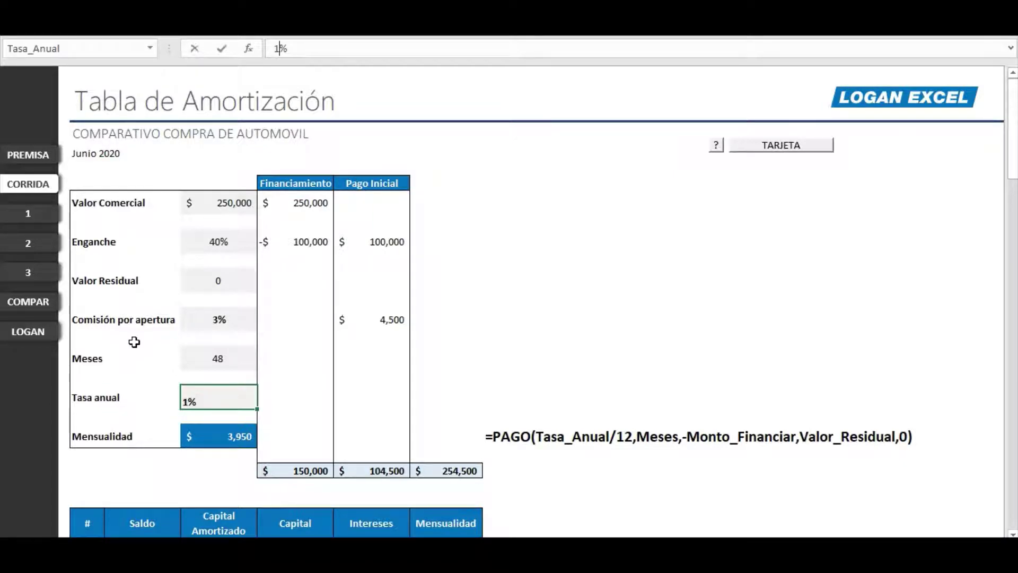
{"action": "type", "text": "0"}
{"action": "key", "text": "Return"}
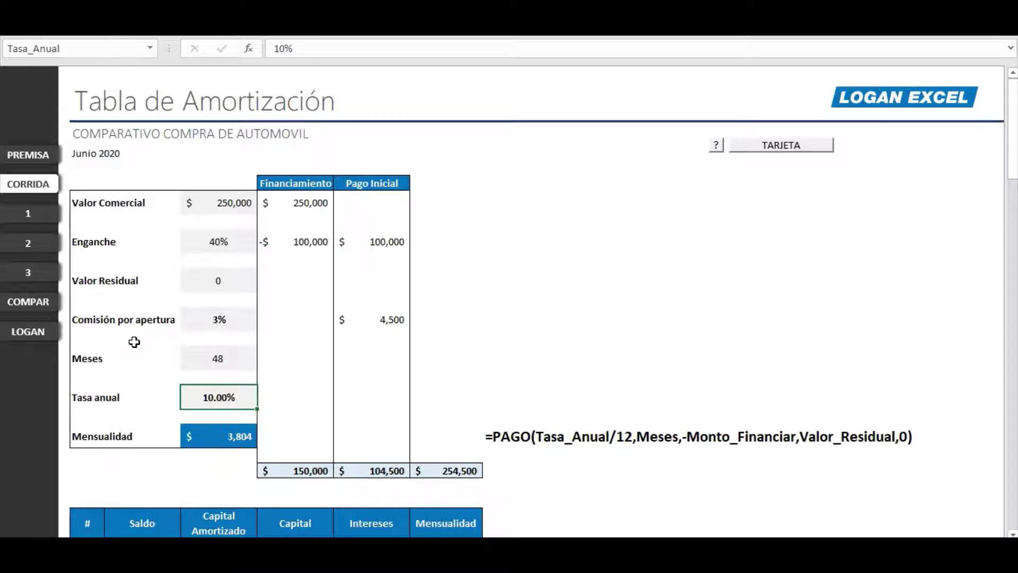
{"action": "left_click", "coordinate": [202, 435]}
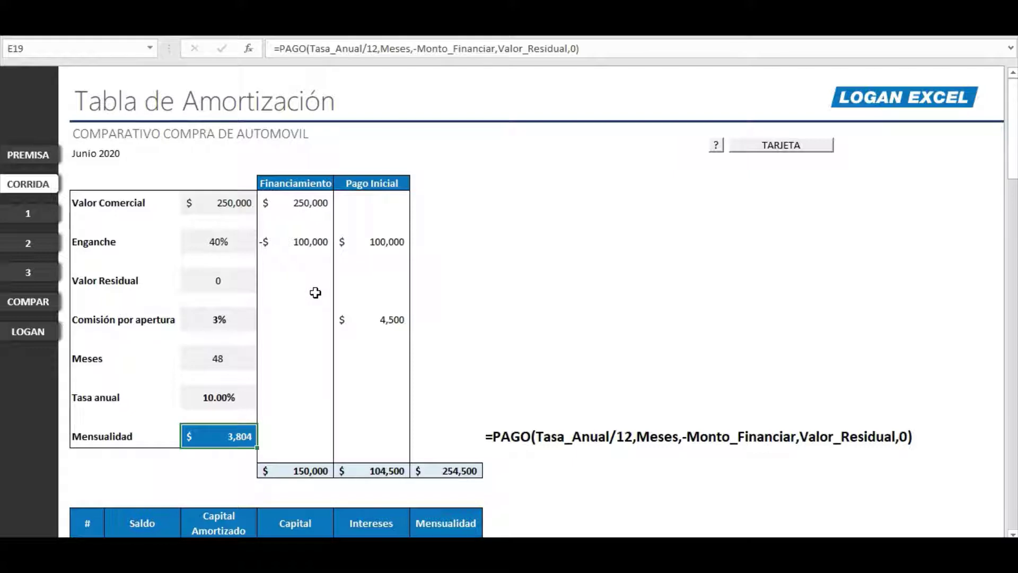
{"action": "left_click", "coordinate": [718, 152]}
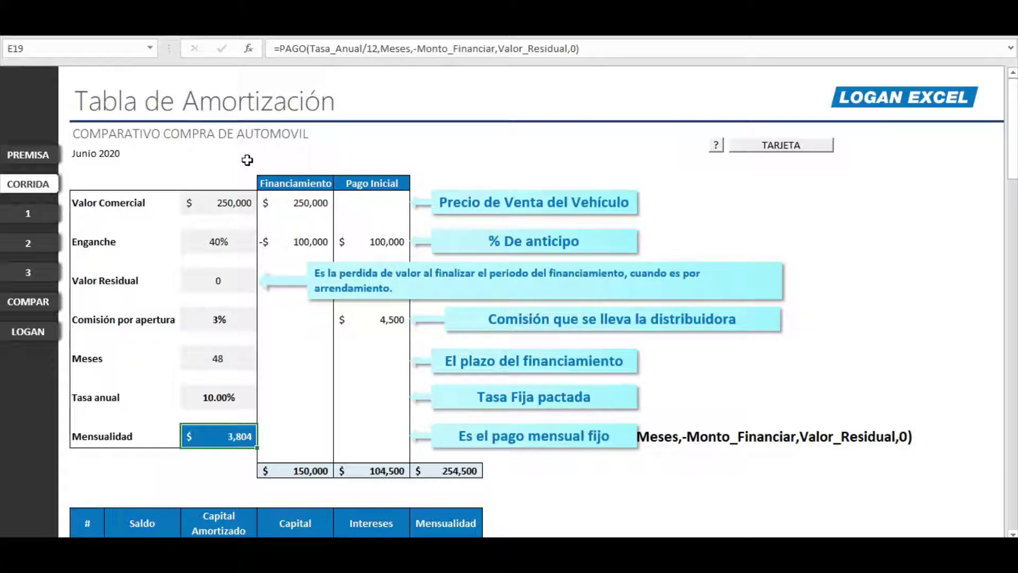
{"action": "left_click", "coordinate": [715, 153]}
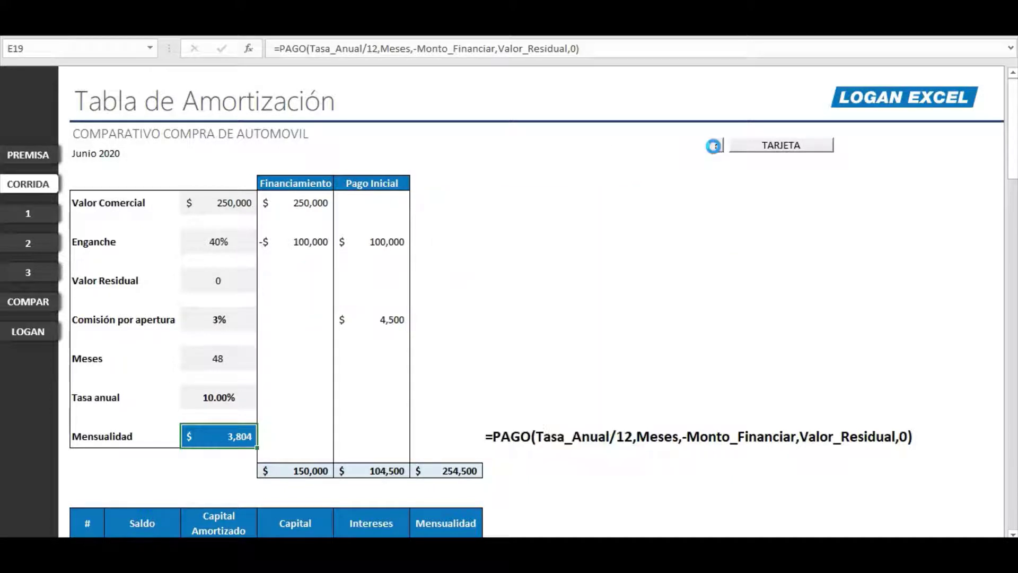
{"action": "left_click", "coordinate": [18, 81]}
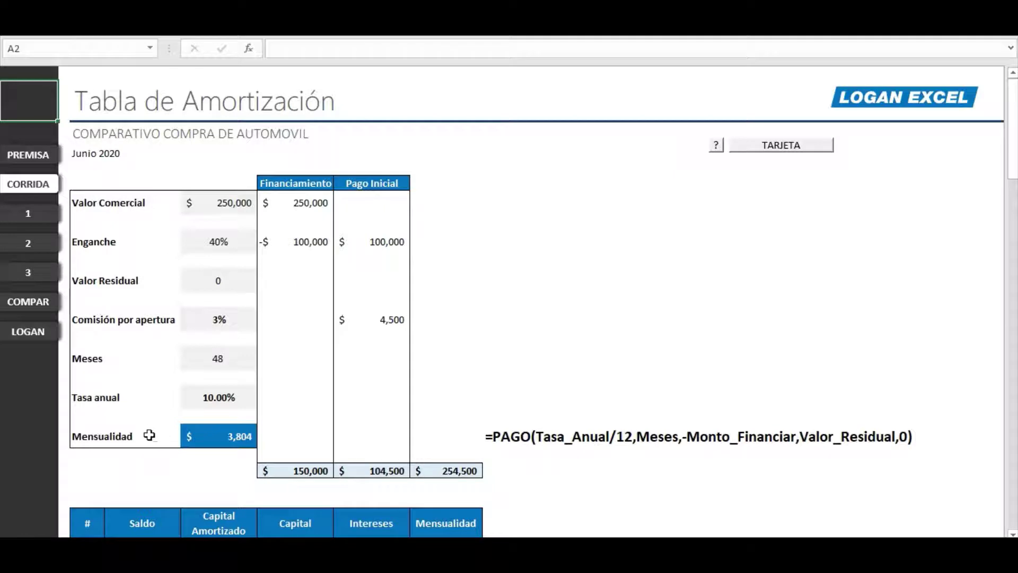
Rewrite Mensualidad as =PAGO(Tasa_Anual/12, Meses, and open the Function Arguments window.
{"action": "left_click", "coordinate": [207, 434]}
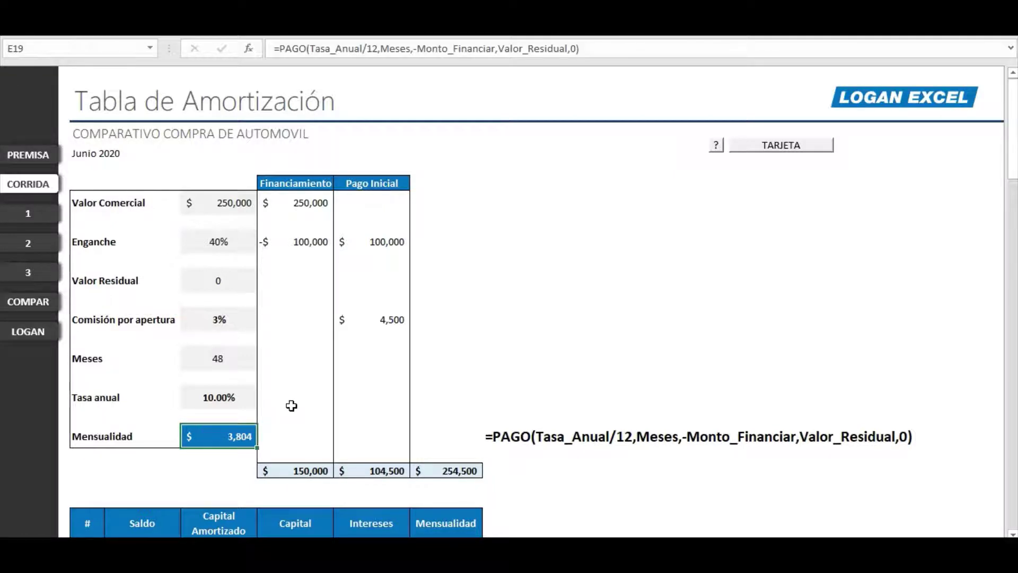
{"action": "key", "text": "Delete"}
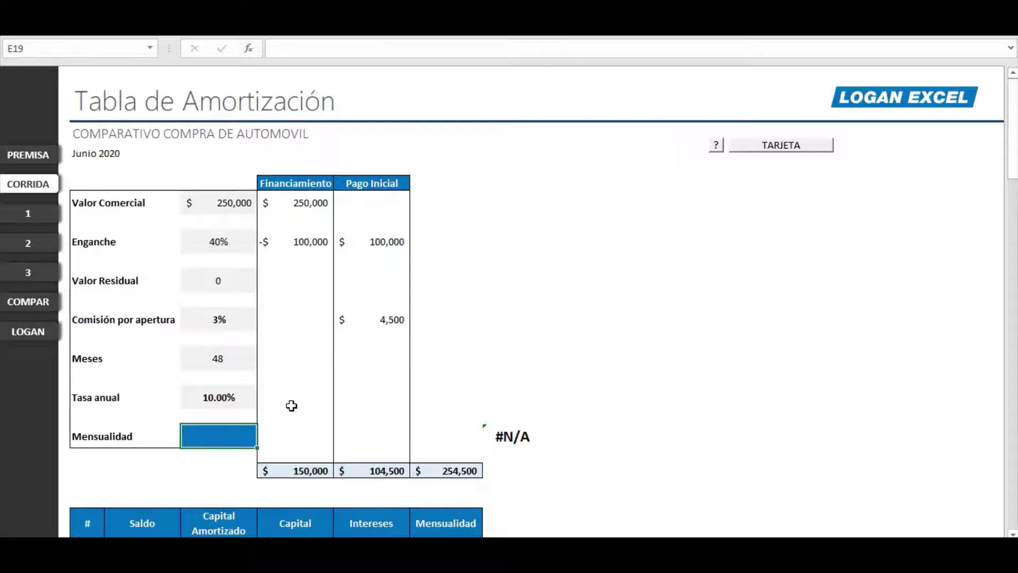
{"action": "type", "text": "="}
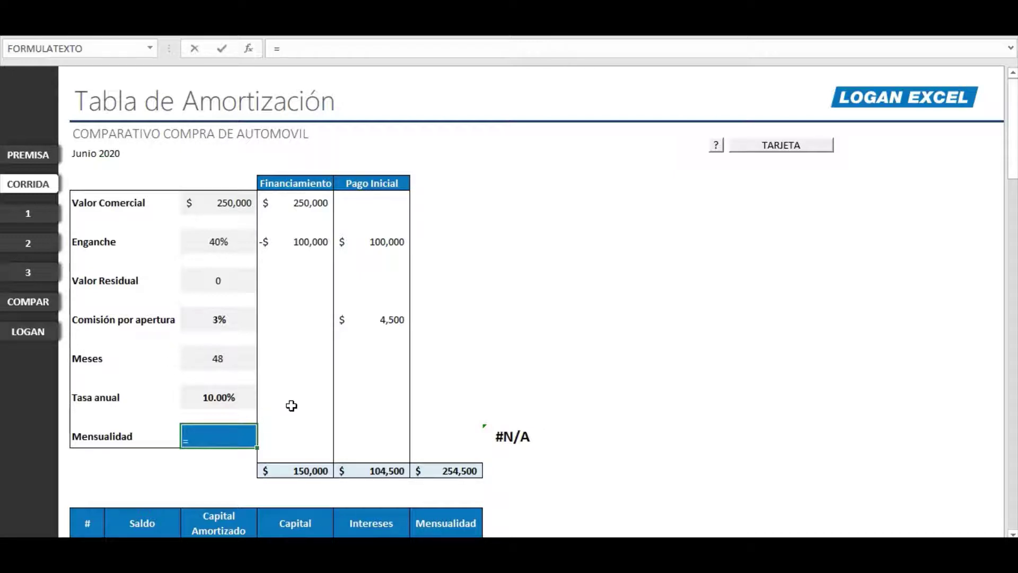
{"action": "type", "text": "p"}
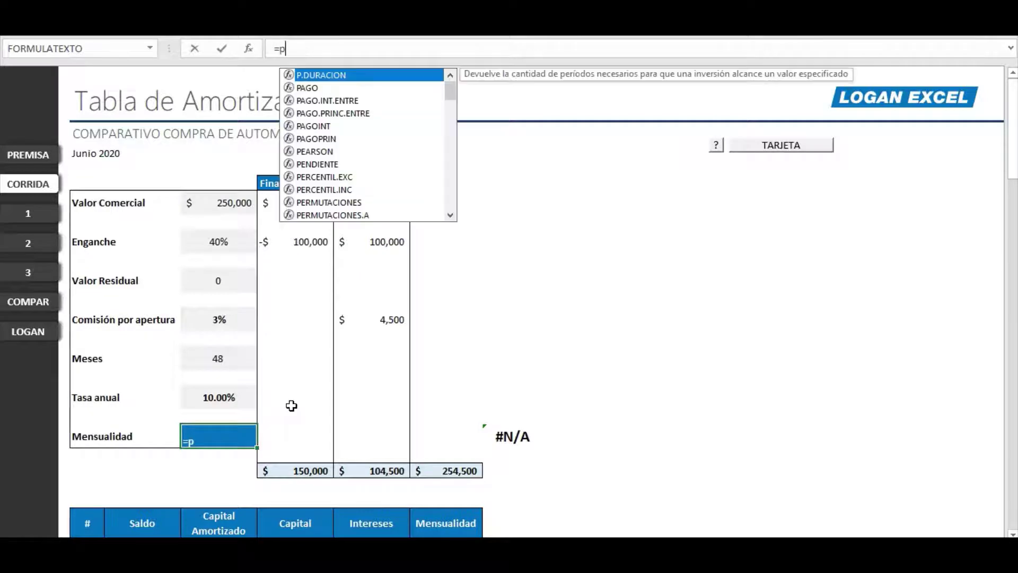
{"action": "type", "text": "ago"}
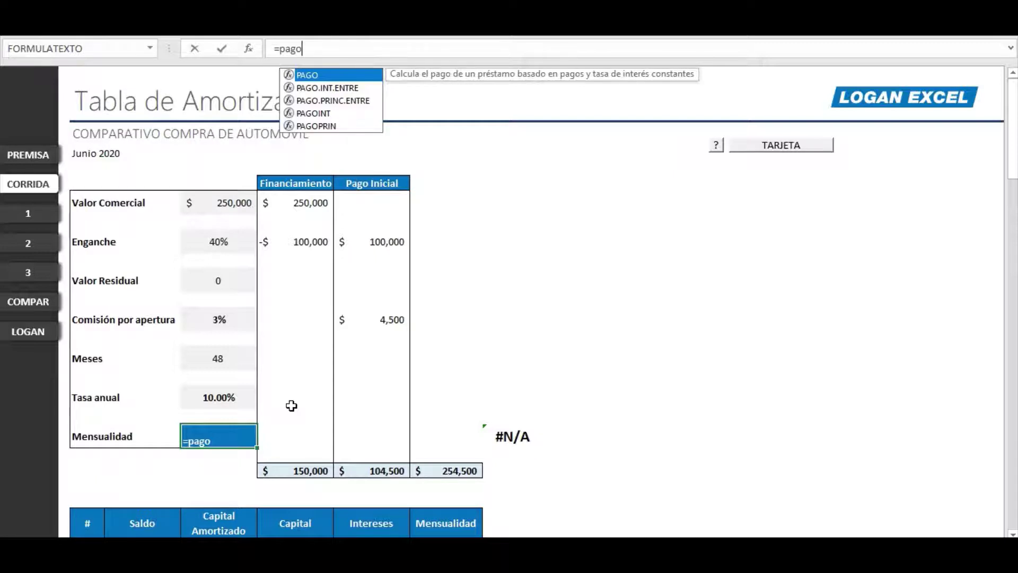
{"action": "type", "text": "("}
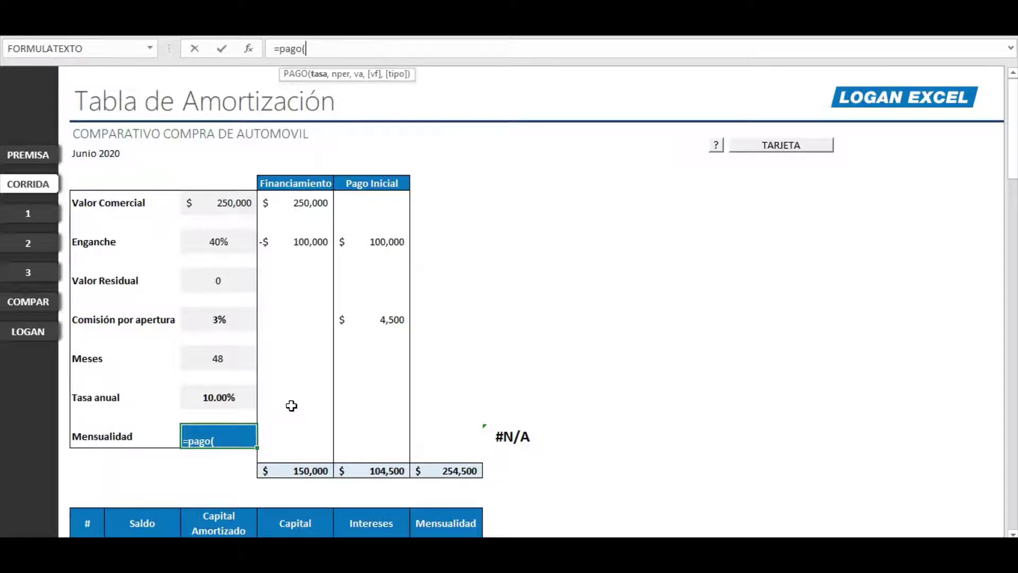
{"action": "left_click", "coordinate": [237, 397]}
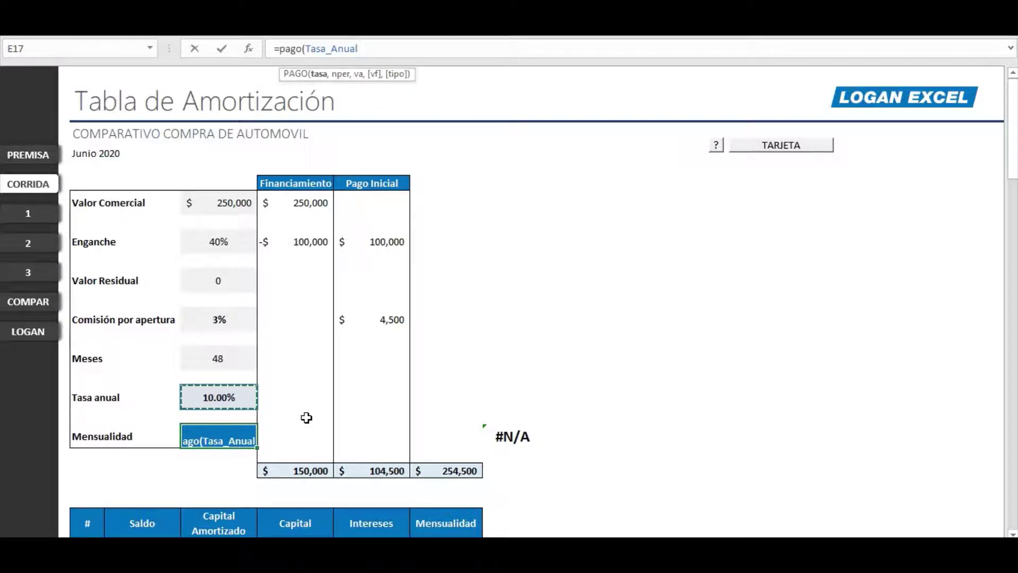
{"action": "type", "text": "/"}
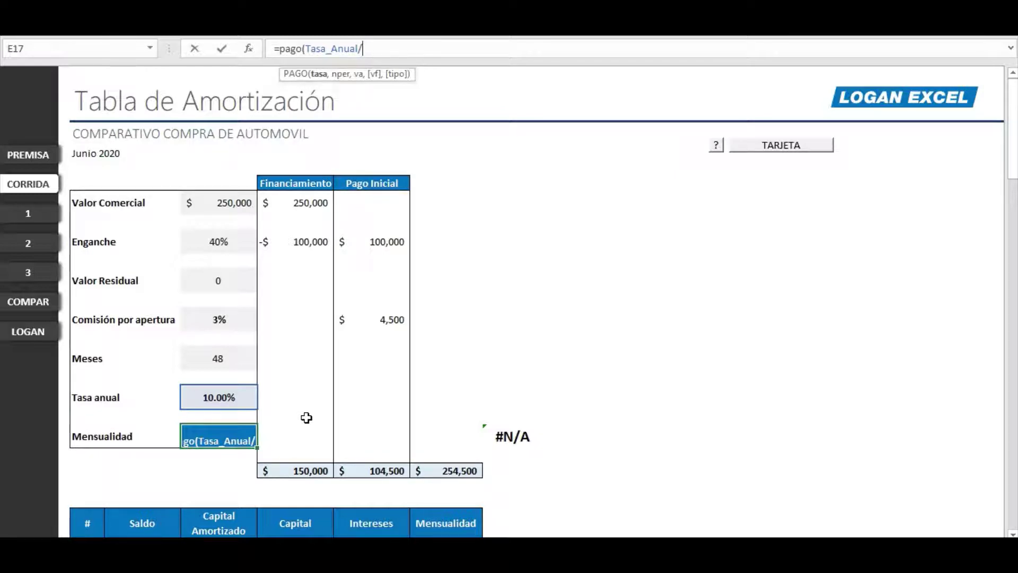
{"action": "type", "text": "12"}
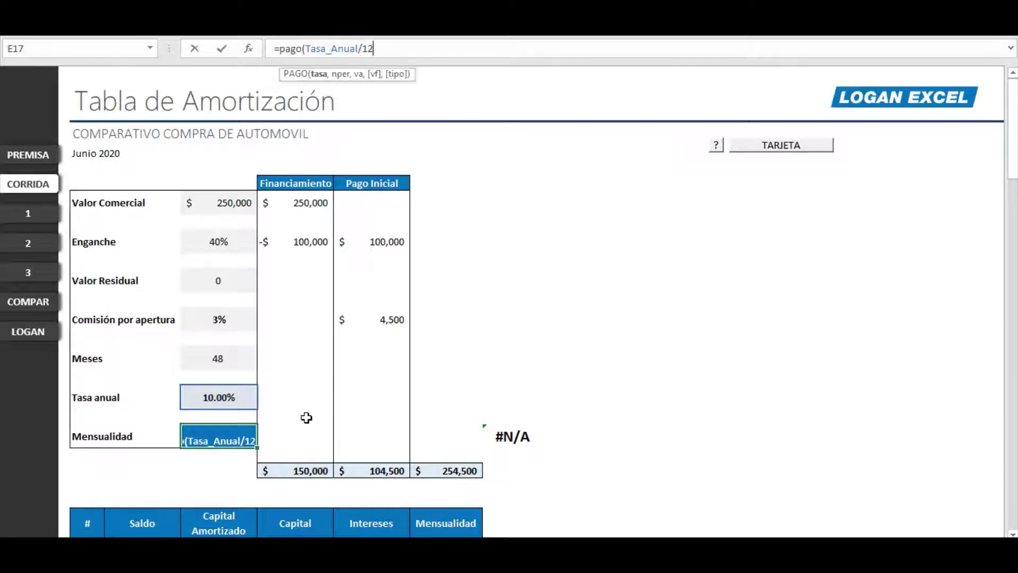
{"action": "type", "text": ","}
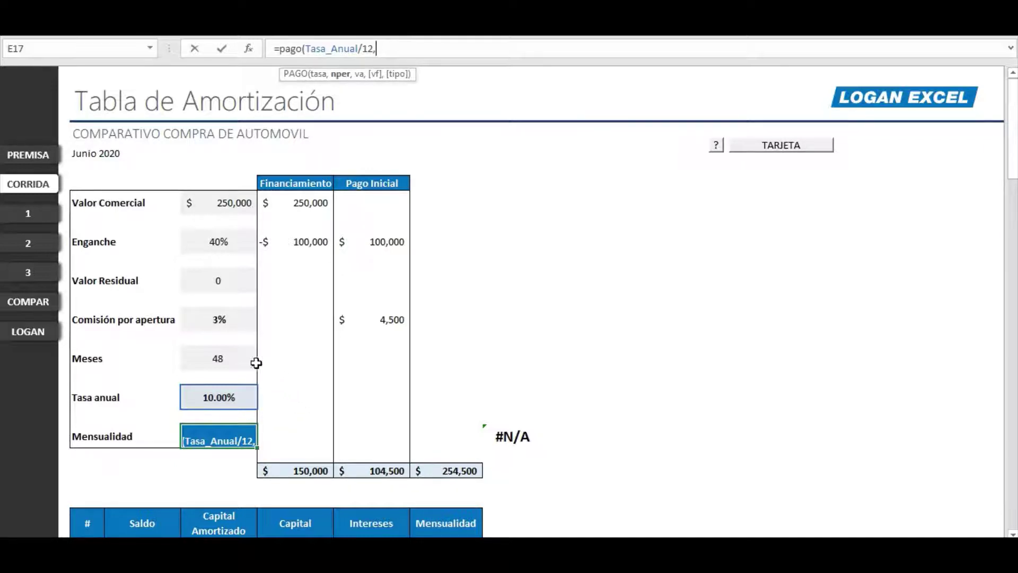
{"action": "left_click", "coordinate": [241, 358]}
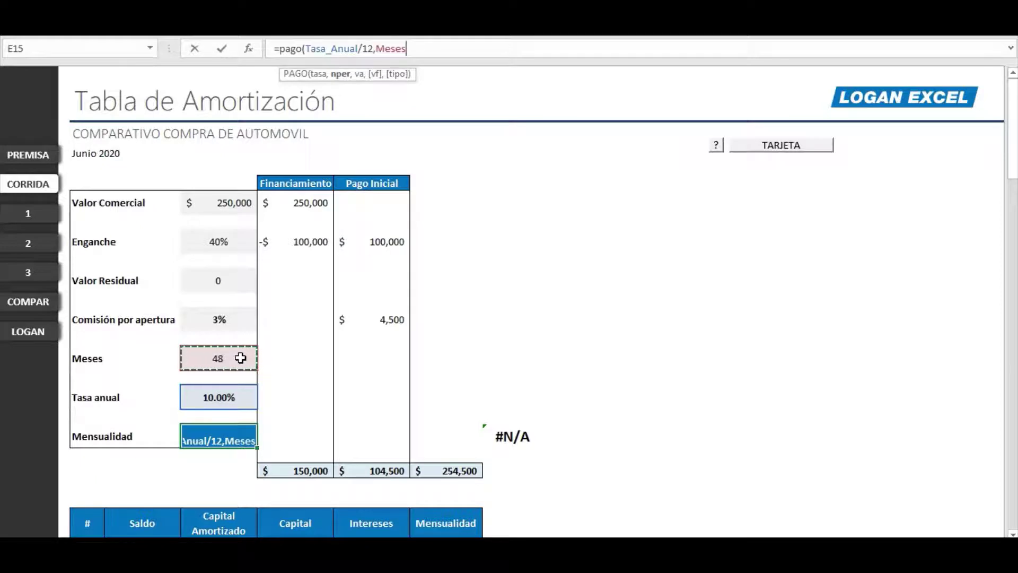
{"action": "type", "text": ","}
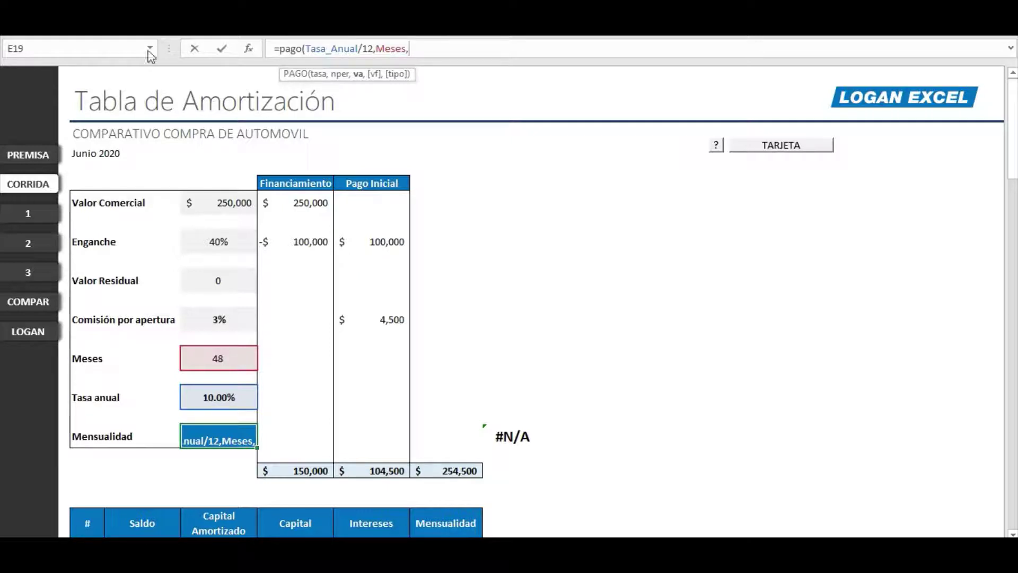
{"action": "left_click", "coordinate": [247, 48]}
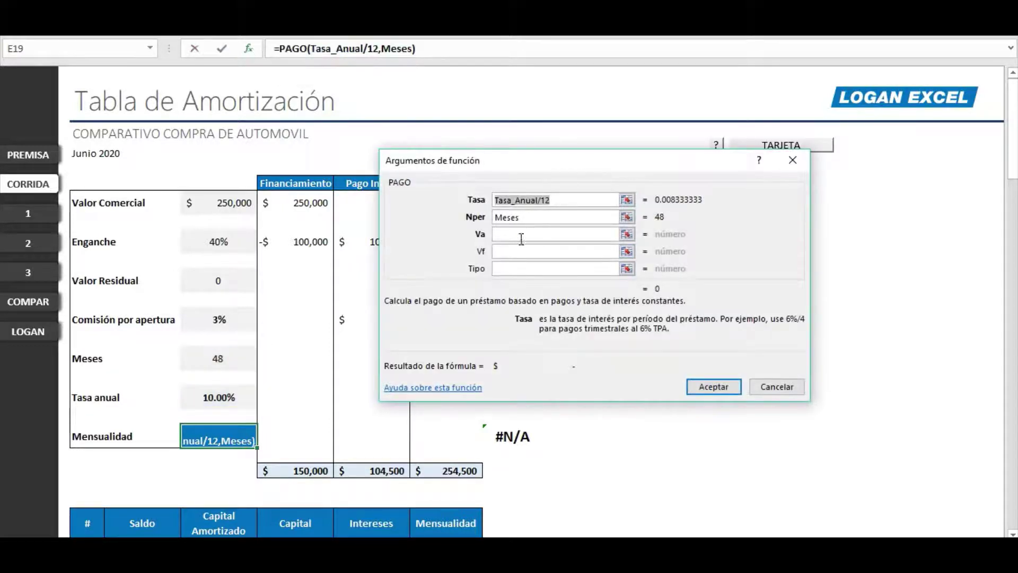
Fill PAGO arguments Va = -Monto_Financiar, Vf = Valor_Residual, Tipo = 0 and accept.
{"action": "left_click", "coordinate": [522, 234]}
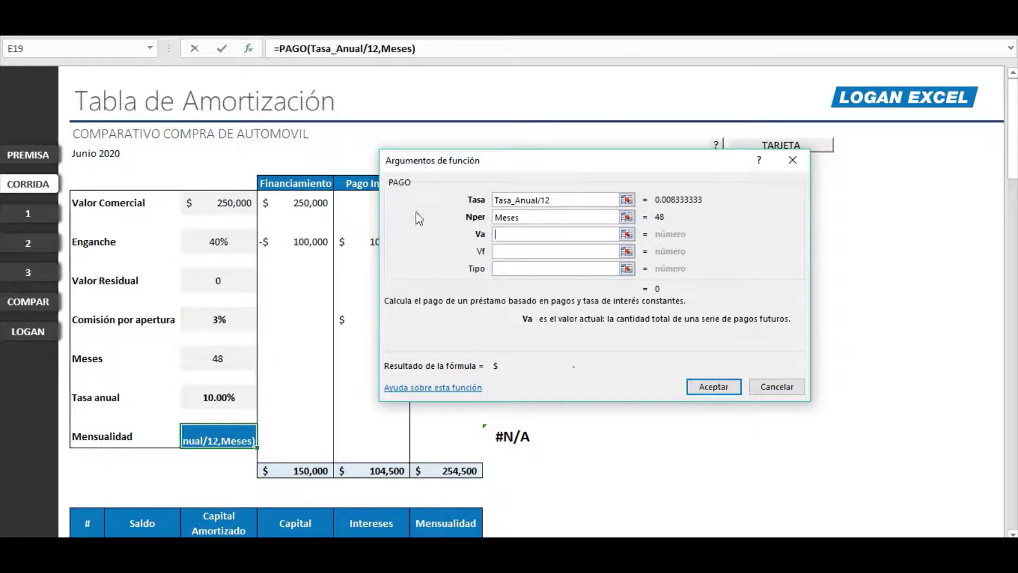
{"action": "left_click_drag", "start_coordinate": [444, 165], "coordinate": [473, 155]}
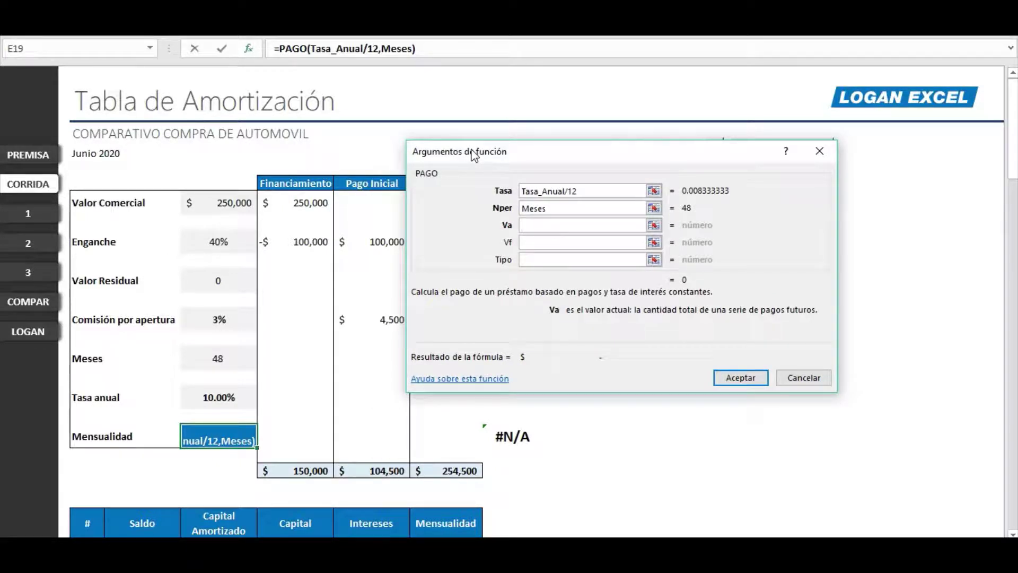
{"action": "type", "text": "-"}
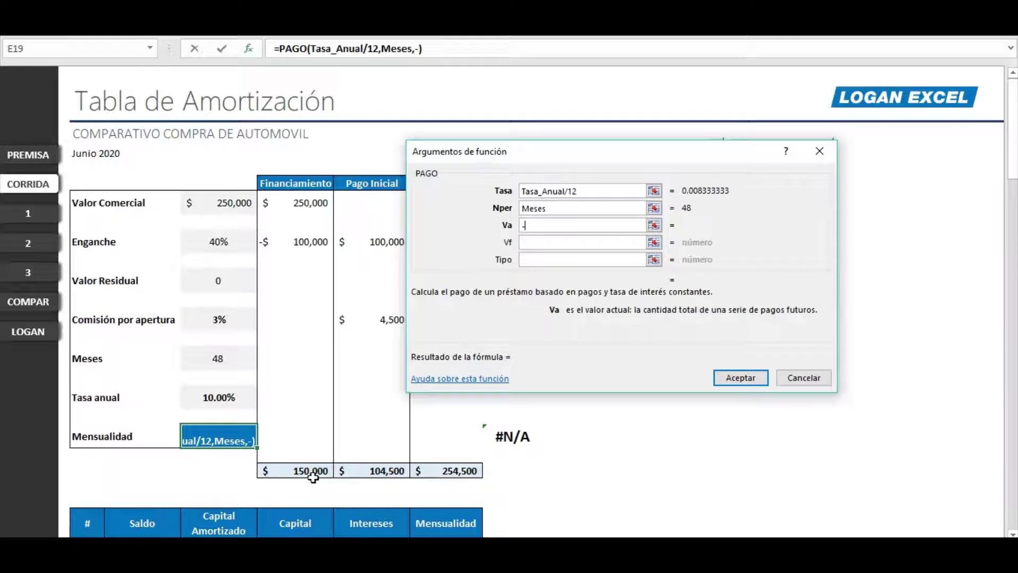
{"action": "left_click", "coordinate": [312, 471]}
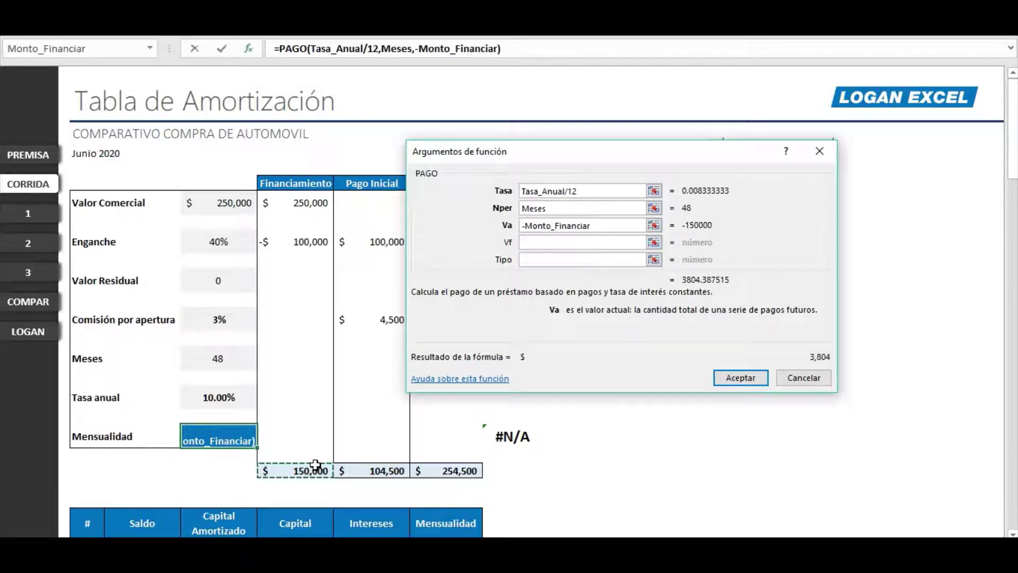
{"action": "left_click", "coordinate": [538, 244]}
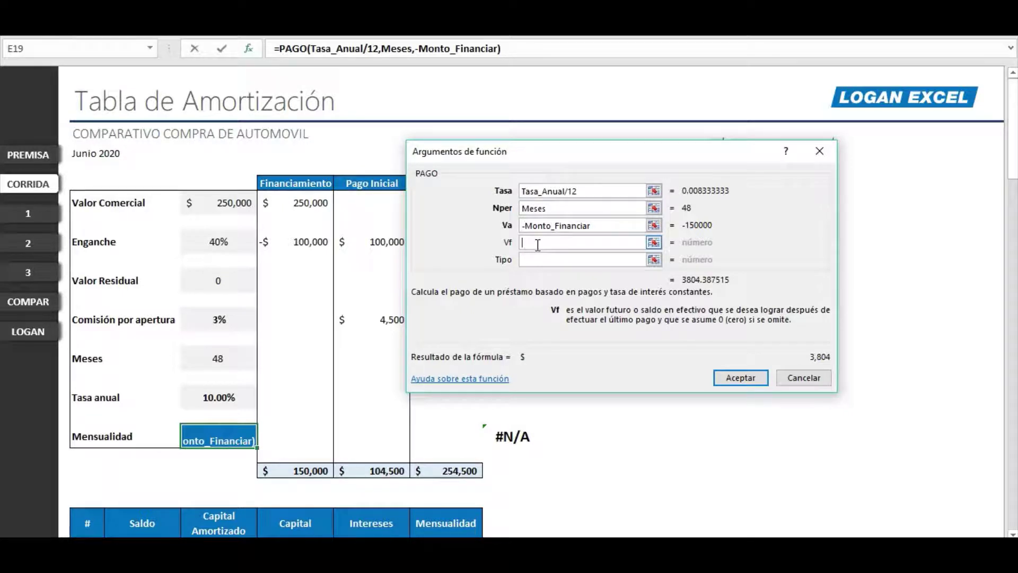
{"action": "left_click", "coordinate": [225, 286]}
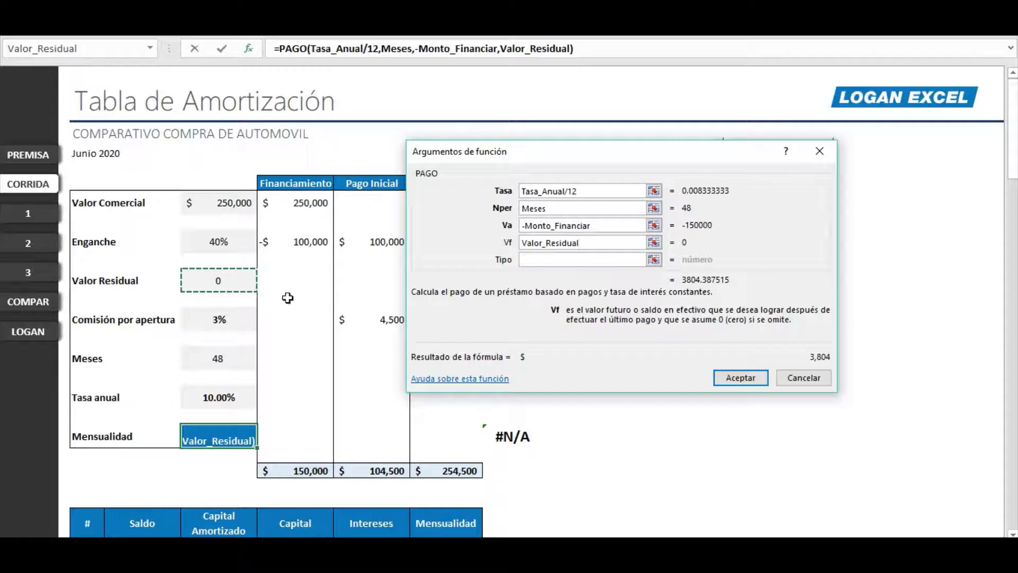
{"action": "left_click", "coordinate": [546, 260]}
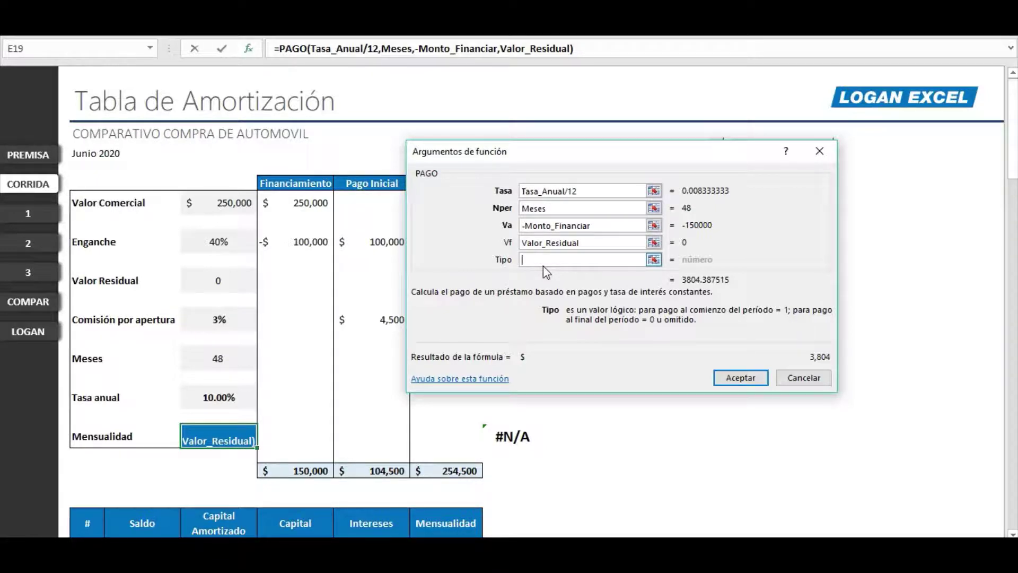
{"action": "type", "text": "0"}
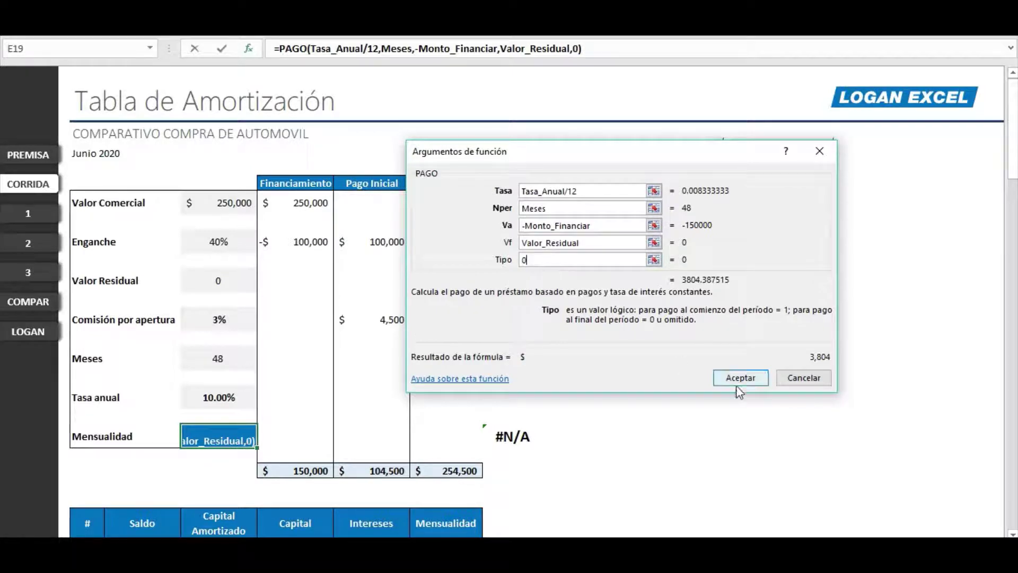
{"action": "left_click", "coordinate": [741, 378]}
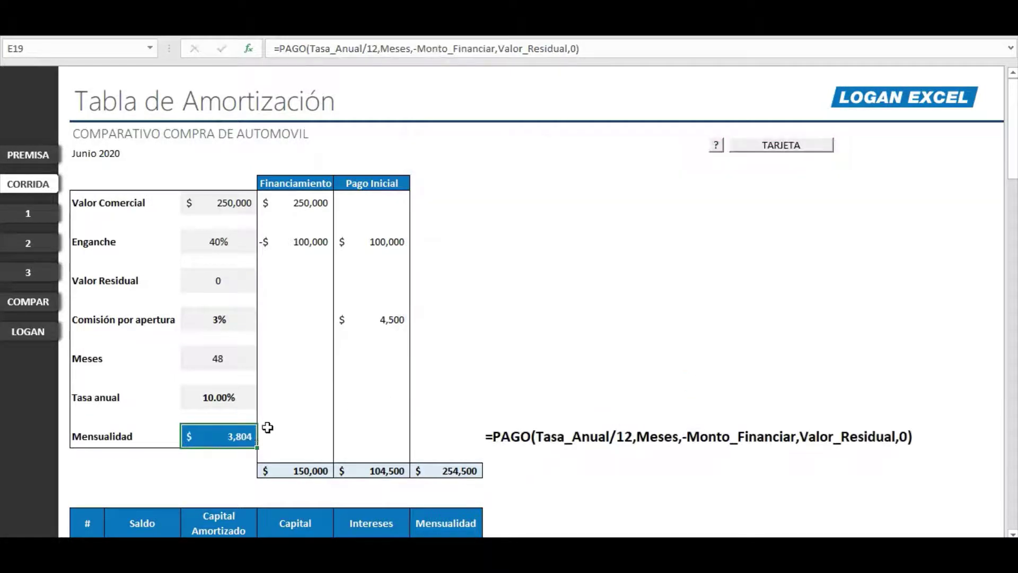
{"action": "left_click", "coordinate": [455, 438]}
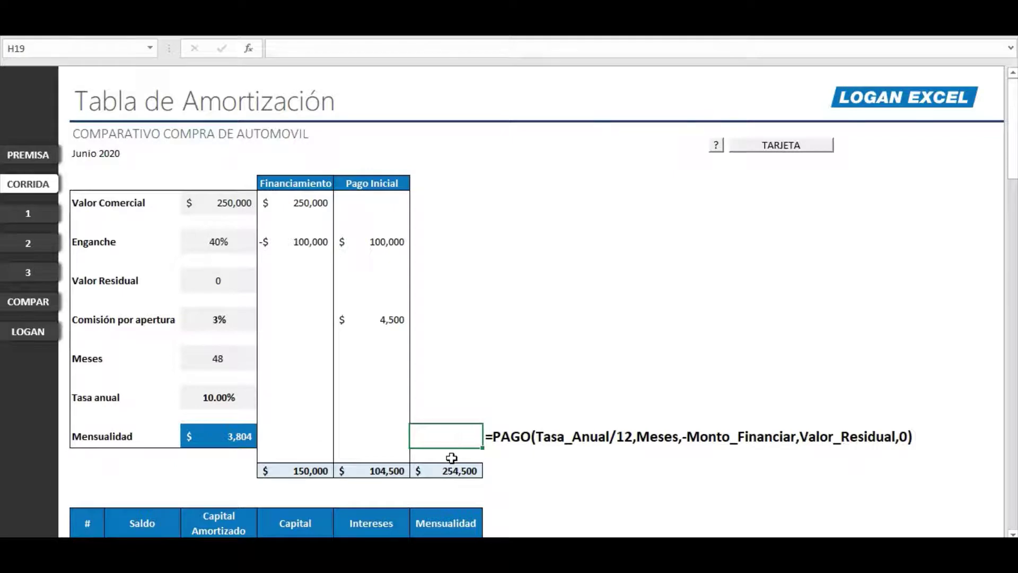
{"action": "key", "text": "Right"}
{"action": "key", "text": "Left"}
{"action": "key", "text": "Left"}
{"action": "key", "text": "Right"}
{"action": "key", "text": "Right"}
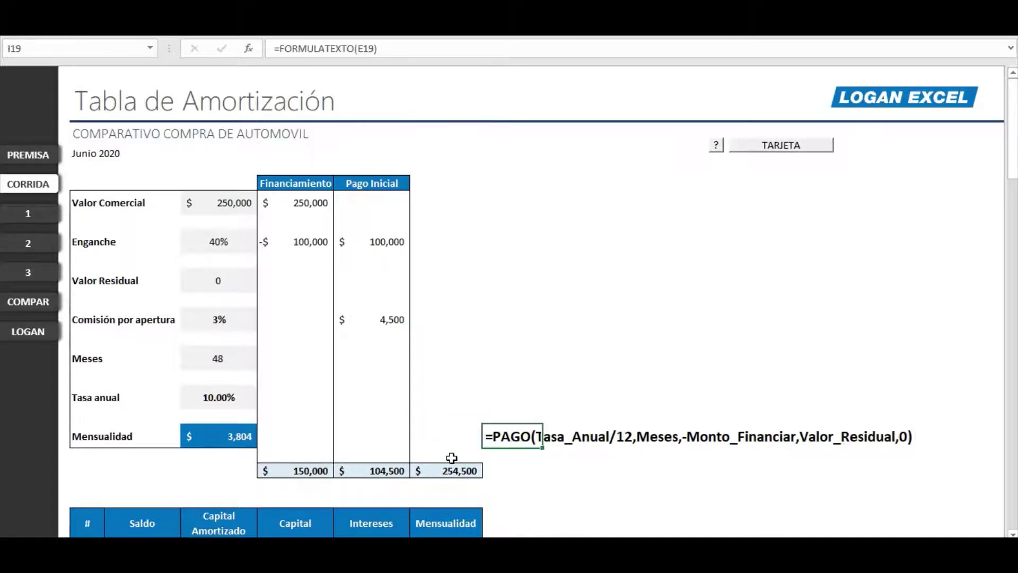
{"action": "key", "text": "Left"}
{"action": "key", "text": "Left"}
{"action": "key", "text": "Right"}
{"action": "key", "text": "Right"}
{"action": "key", "text": "Left"}
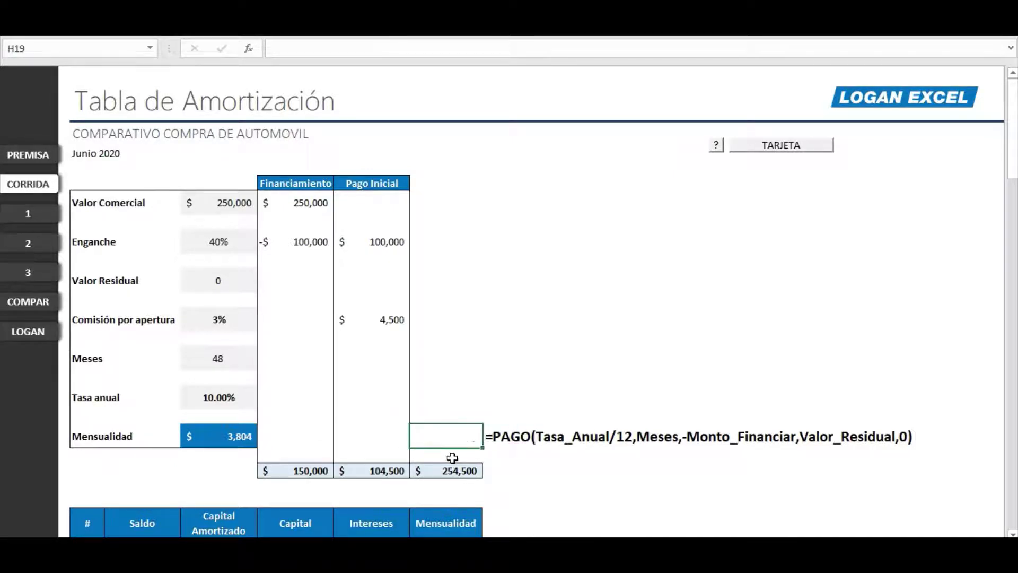
{"action": "key", "text": "Right"}
{"action": "key", "text": "Left"}
{"action": "scroll", "coordinate": [202, 402], "scroll_direction": "down", "scroll_amount": 3}
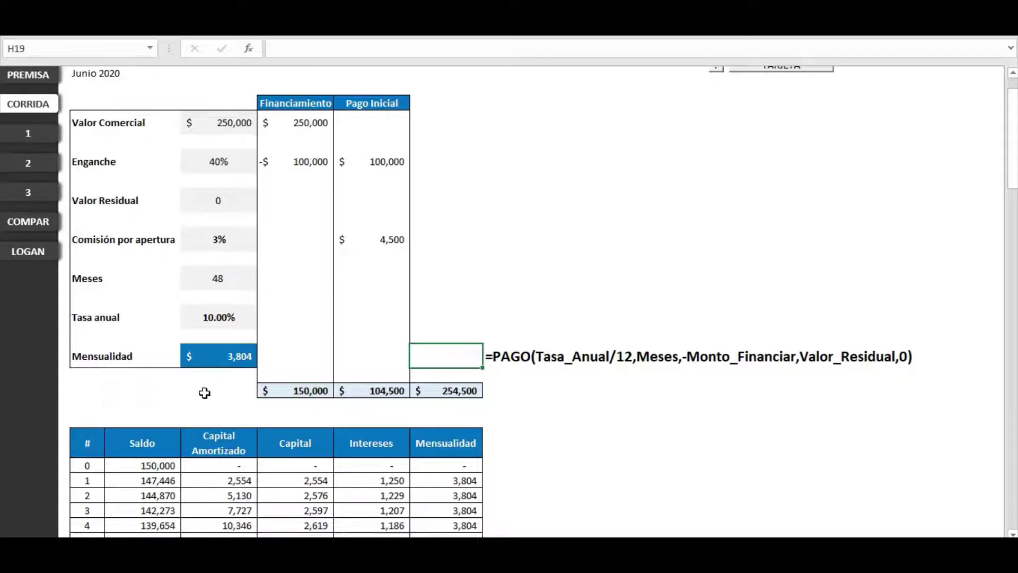
{"action": "scroll", "coordinate": [205, 393], "scroll_direction": "down", "scroll_amount": 1}
{"action": "scroll", "coordinate": [205, 393], "scroll_direction": "down", "scroll_amount": 2}
{"action": "scroll", "coordinate": [205, 393], "scroll_direction": "down", "scroll_amount": 2}
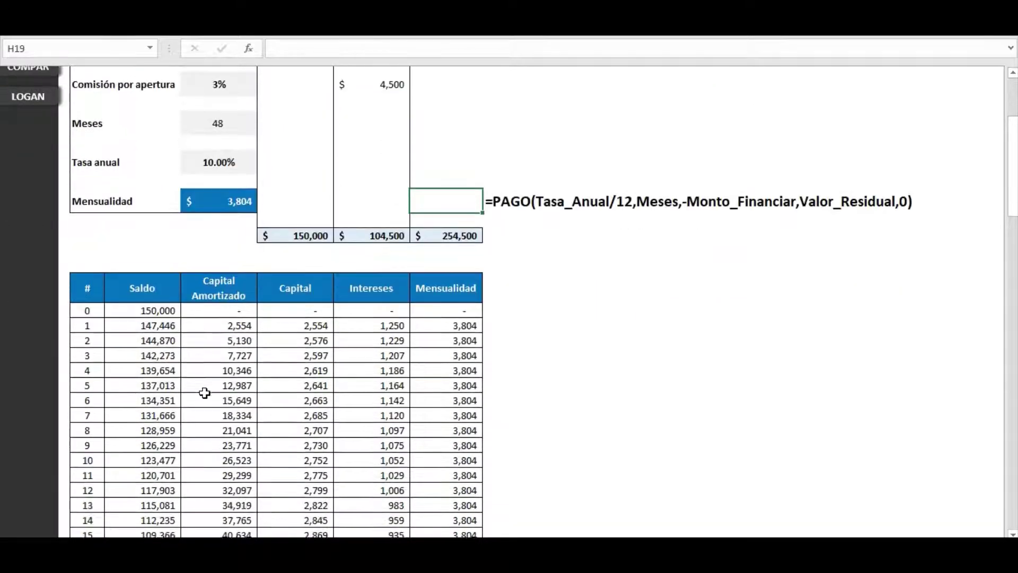
{"action": "scroll", "coordinate": [175, 291], "scroll_direction": "down", "scroll_amount": 1}
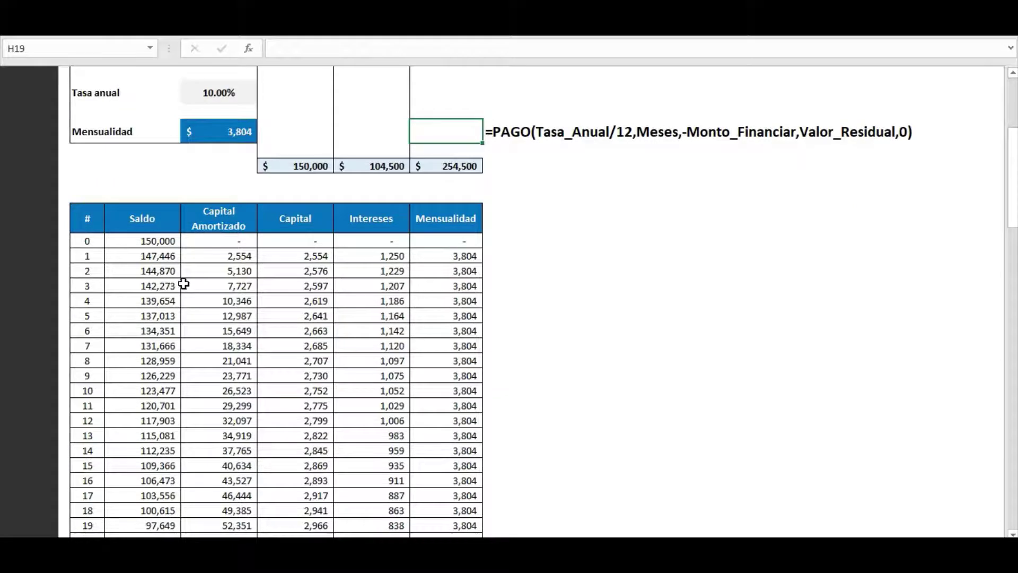
{"action": "left_click", "coordinate": [501, 240]}
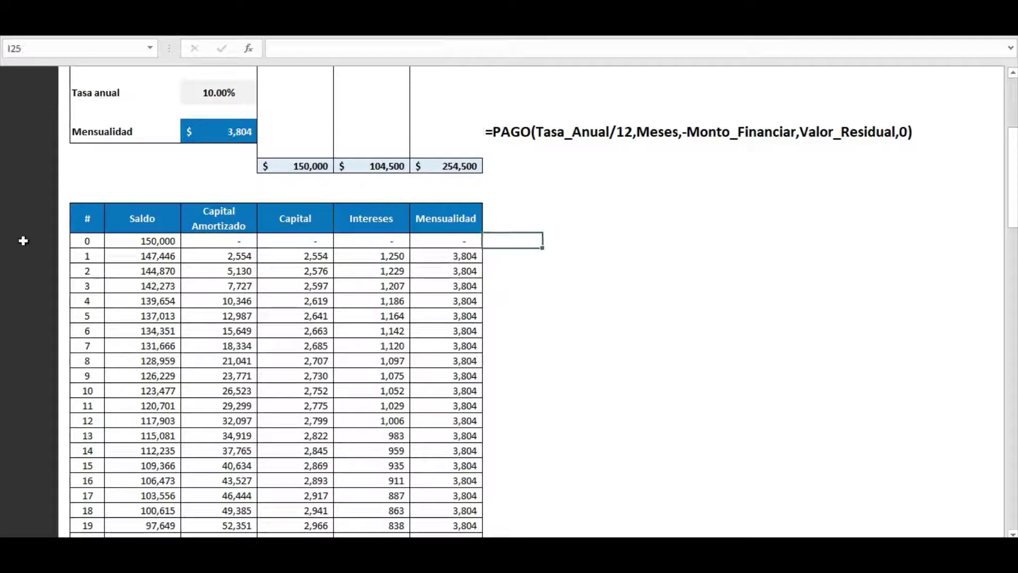
{"action": "scroll", "coordinate": [69, 244], "scroll_direction": "up", "scroll_amount": 1}
{"action": "left_click", "coordinate": [141, 304]}
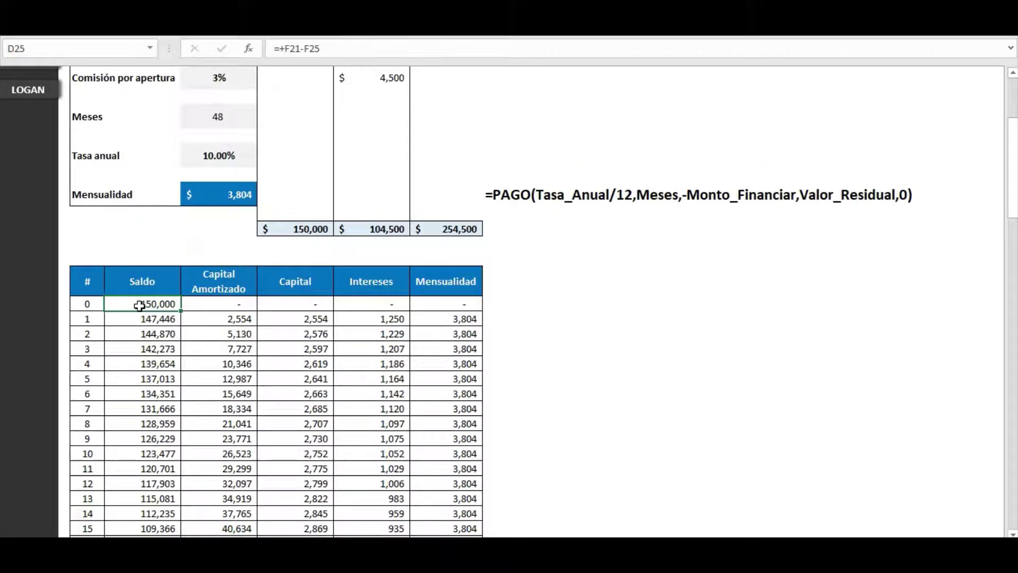
{"action": "scroll", "coordinate": [118, 318], "scroll_direction": "up", "scroll_amount": 1}
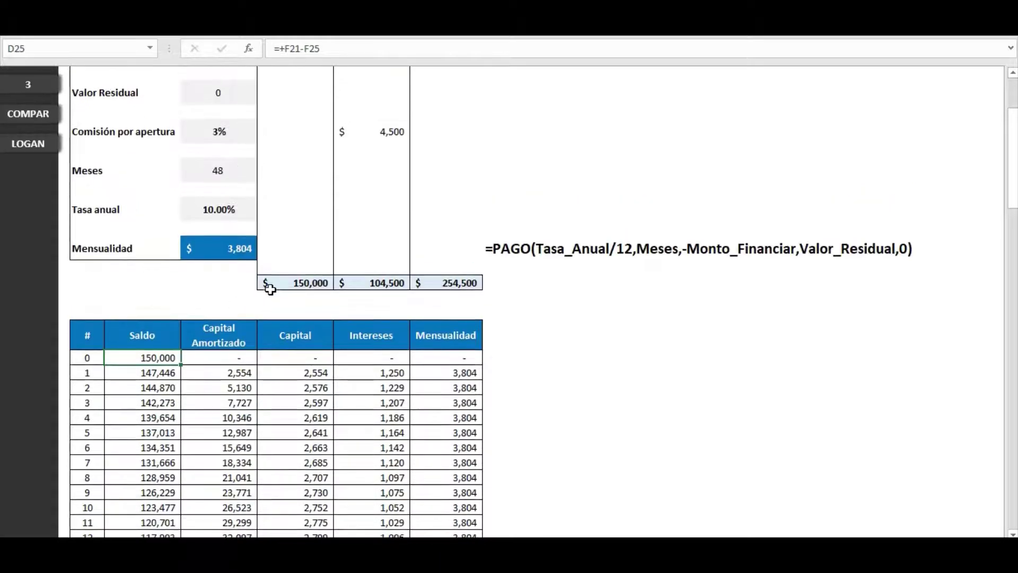
{"action": "left_click", "coordinate": [270, 282]}
{"action": "scroll", "coordinate": [252, 298], "scroll_direction": "up", "scroll_amount": 3}
{"action": "left_click", "coordinate": [302, 205]}
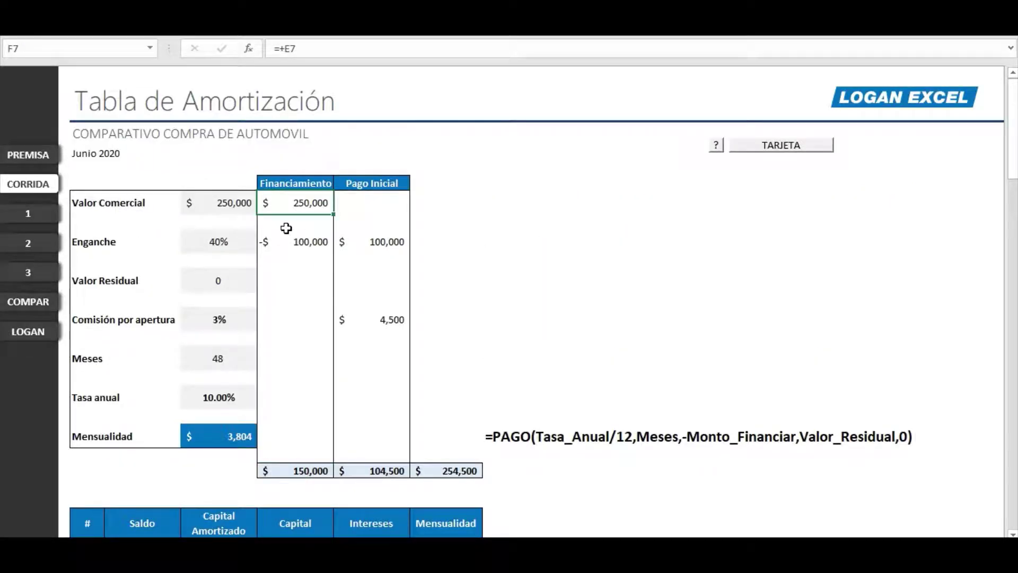
{"action": "left_click", "coordinate": [299, 241]}
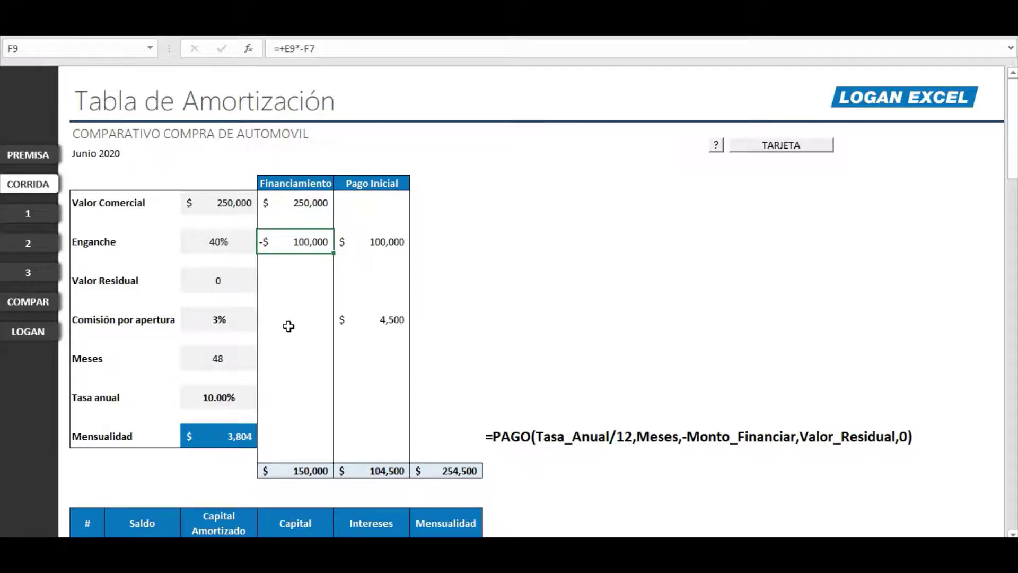
{"action": "left_click", "coordinate": [313, 469]}
{"action": "scroll", "coordinate": [302, 469], "scroll_direction": "down", "scroll_amount": 1}
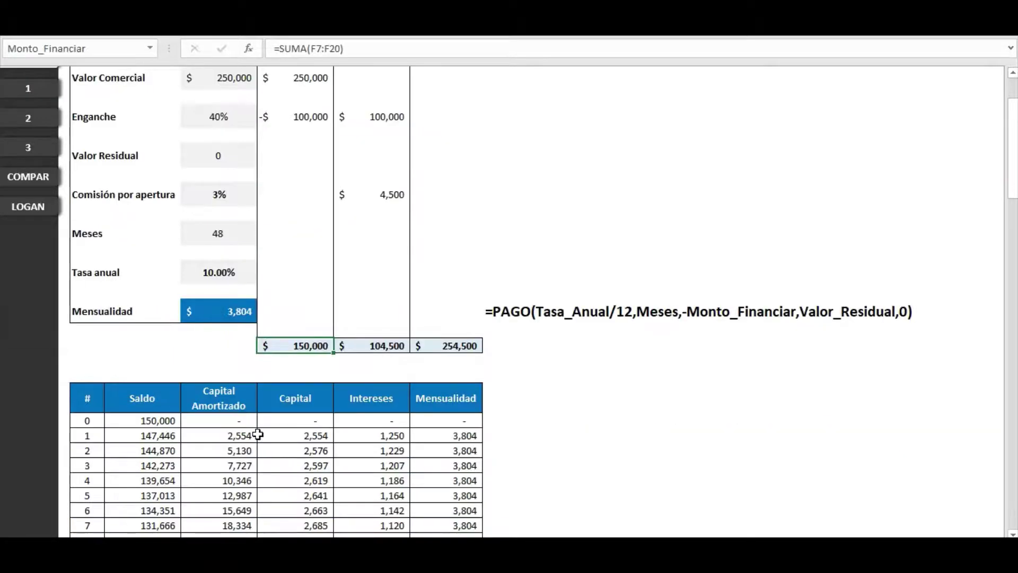
{"action": "scroll", "coordinate": [260, 441], "scroll_direction": "down", "scroll_amount": 3}
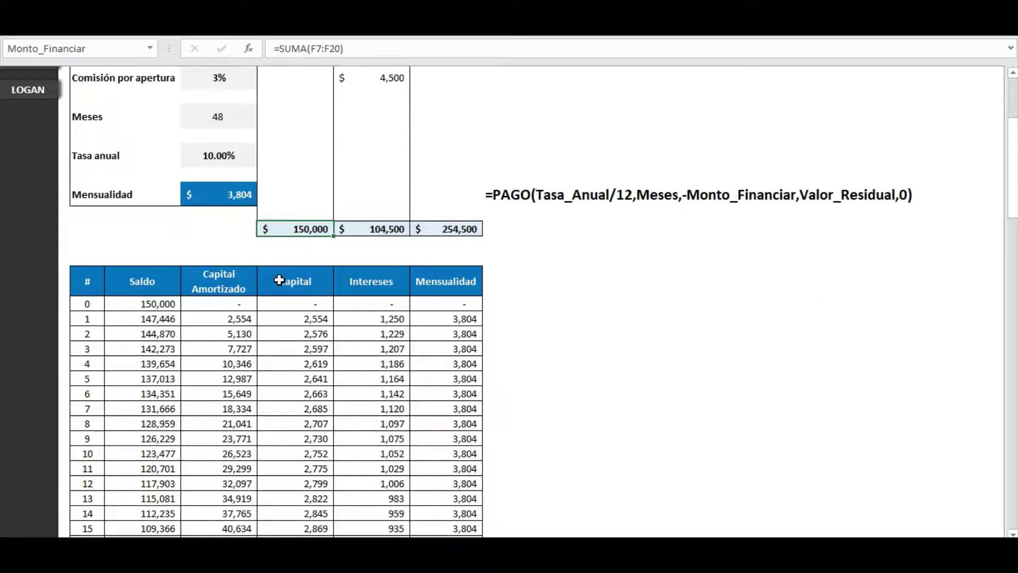
{"action": "left_click", "coordinate": [175, 304]}
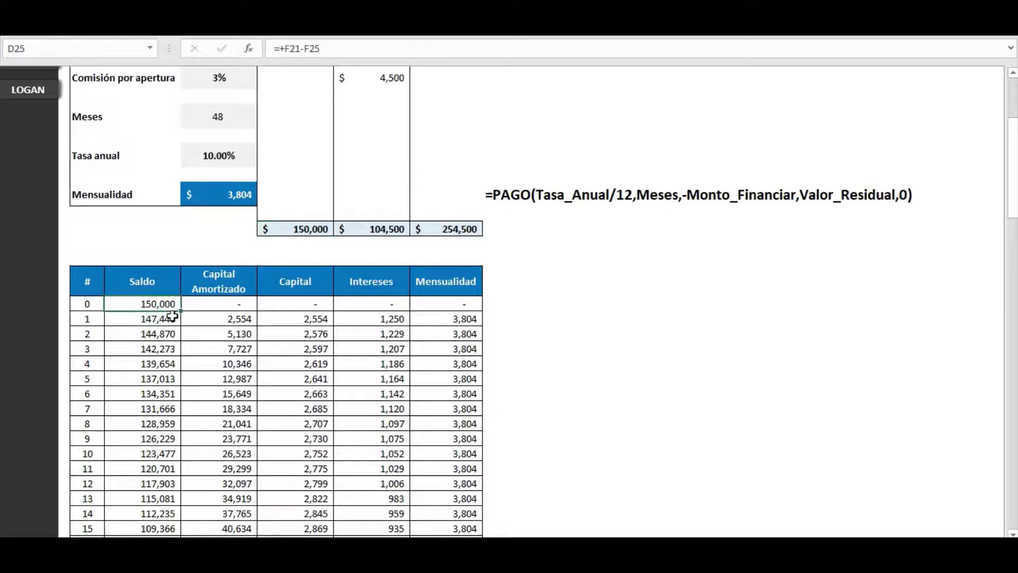
{"action": "left_click", "coordinate": [465, 317]}
{"action": "scroll", "coordinate": [269, 316], "scroll_direction": "up", "scroll_amount": 1}
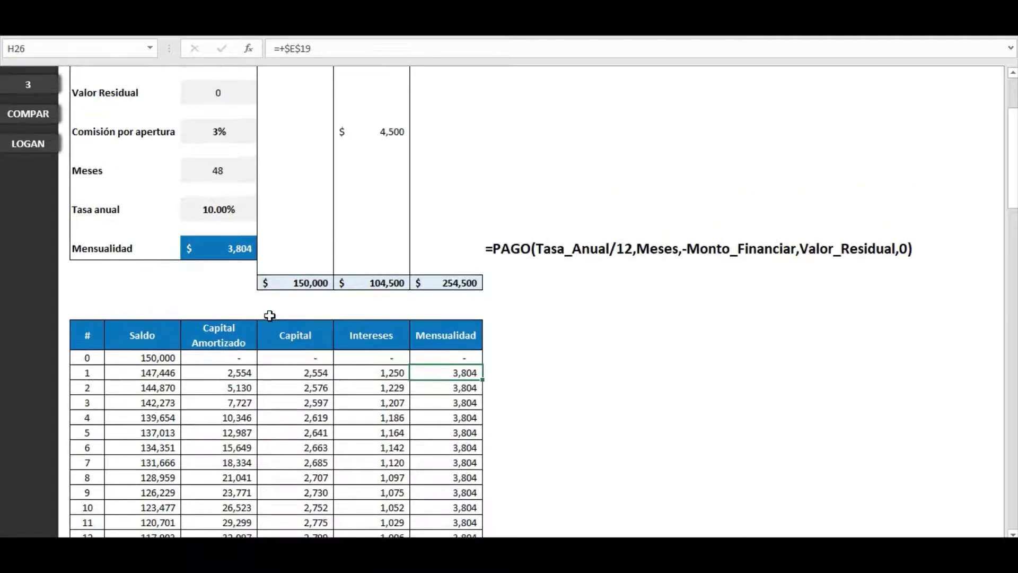
{"action": "left_click", "coordinate": [233, 249]}
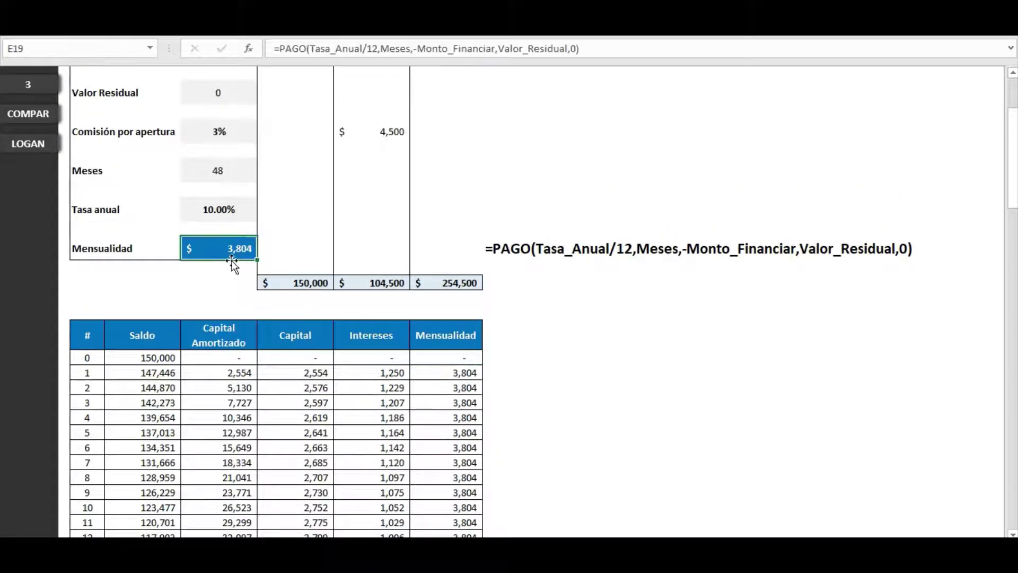
{"action": "left_click", "coordinate": [414, 374]}
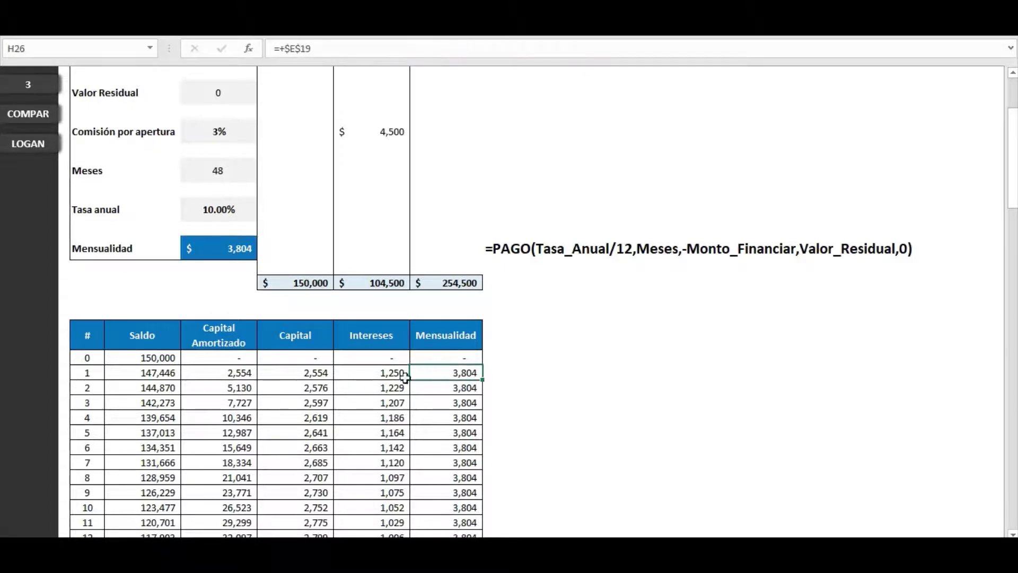
{"action": "scroll", "coordinate": [304, 350], "scroll_direction": "down", "scroll_amount": 1}
{"action": "scroll", "coordinate": [303, 351], "scroll_direction": "down", "scroll_amount": 5}
{"action": "scroll", "coordinate": [375, 335], "scroll_direction": "down", "scroll_amount": 5}
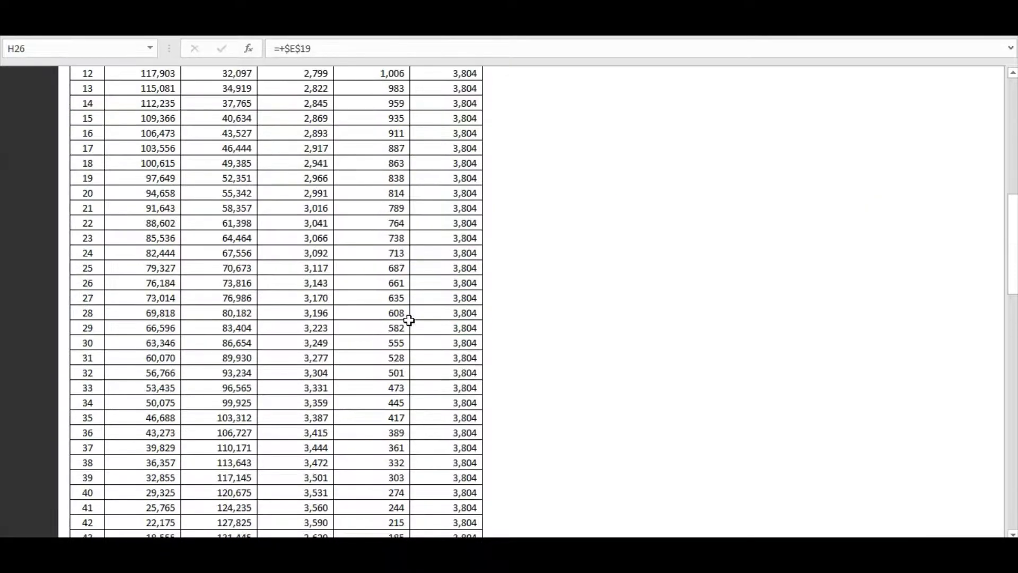
{"action": "scroll", "coordinate": [409, 318], "scroll_direction": "down", "scroll_amount": 5}
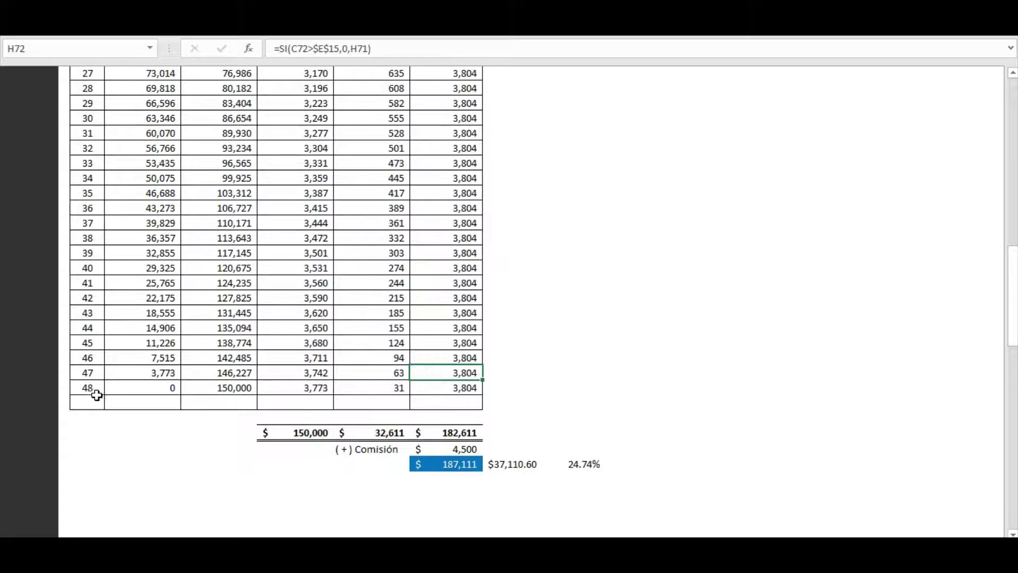
{"action": "left_click", "coordinate": [91, 402]}
{"action": "scroll", "coordinate": [271, 364], "scroll_direction": "up", "scroll_amount": 1}
{"action": "scroll", "coordinate": [257, 366], "scroll_direction": "up", "scroll_amount": 3}
{"action": "scroll", "coordinate": [257, 366], "scroll_direction": "up", "scroll_amount": 4}
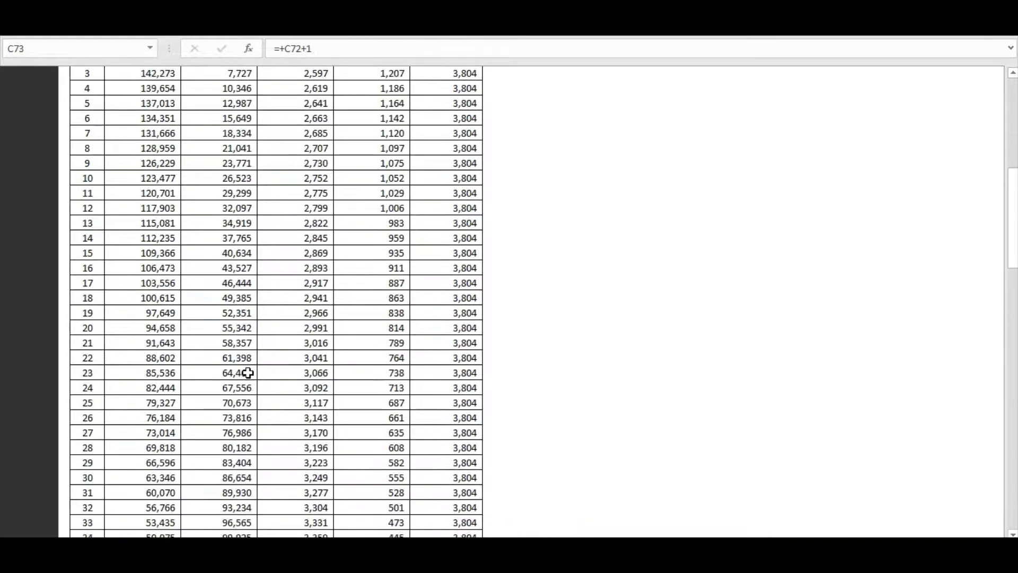
{"action": "scroll", "coordinate": [275, 371], "scroll_direction": "up", "scroll_amount": 5}
{"action": "scroll", "coordinate": [237, 366], "scroll_direction": "up", "scroll_amount": 3}
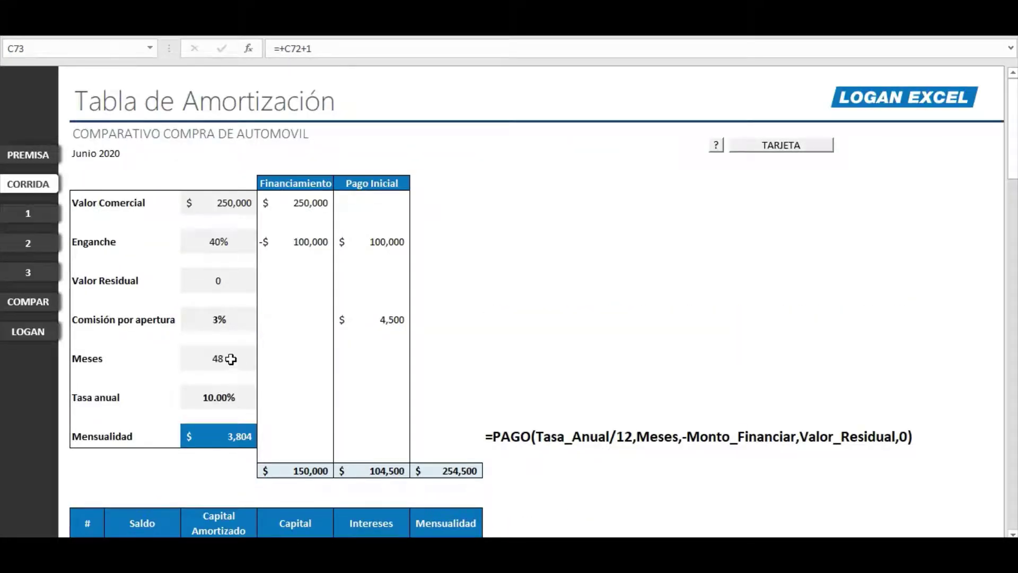
{"action": "left_click", "coordinate": [227, 357]}
{"action": "type", "text": "12"}
{"action": "left_click", "coordinate": [302, 360]}
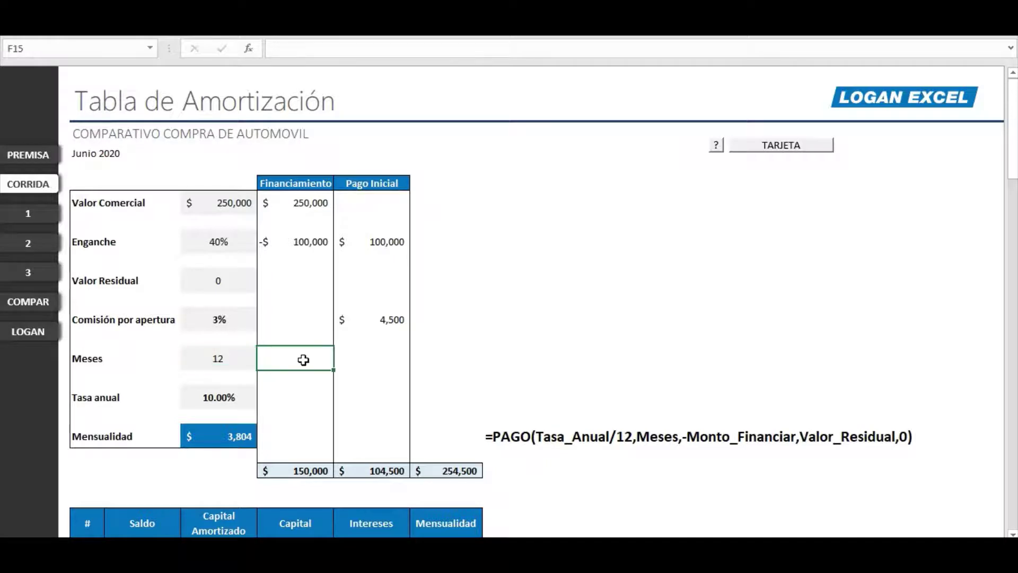
{"action": "scroll", "coordinate": [238, 369], "scroll_direction": "down", "scroll_amount": 1}
{"action": "scroll", "coordinate": [238, 370], "scroll_direction": "down", "scroll_amount": 3}
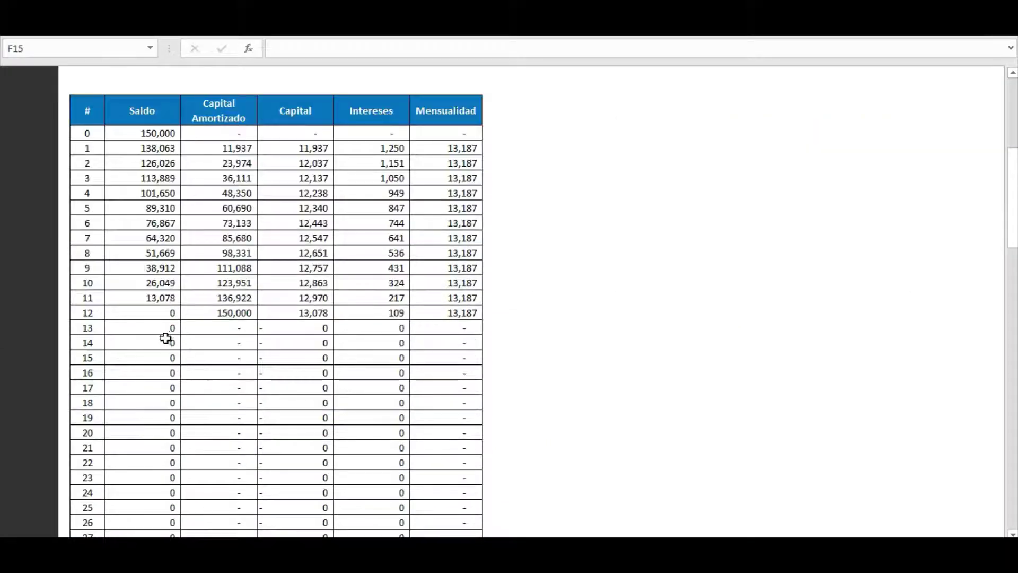
{"action": "left_click", "coordinate": [169, 313]}
{"action": "left_click", "coordinate": [456, 316]}
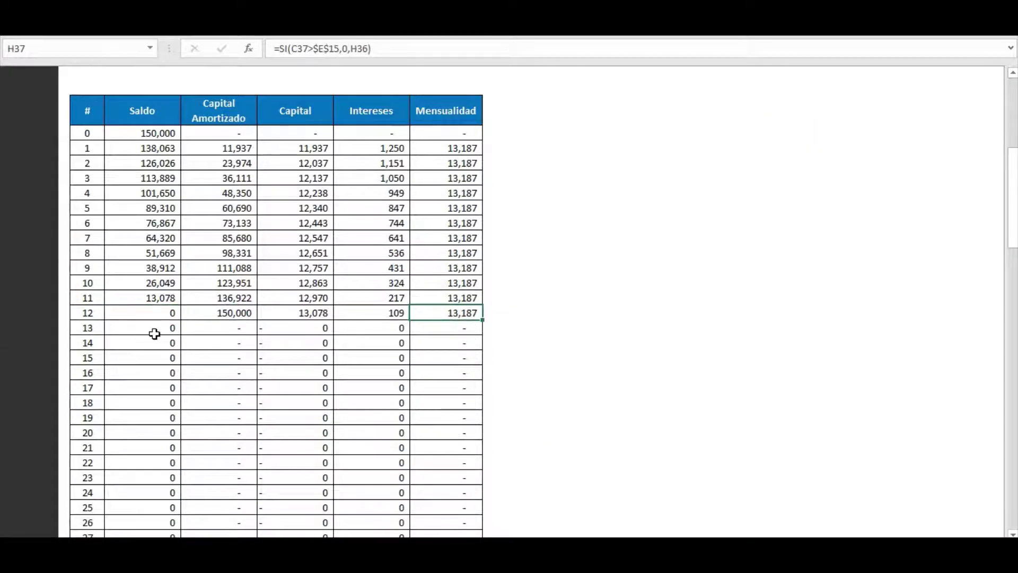
{"action": "scroll", "coordinate": [155, 334], "scroll_direction": "down", "scroll_amount": 3}
{"action": "scroll", "coordinate": [157, 332], "scroll_direction": "down", "scroll_amount": 5}
{"action": "scroll", "coordinate": [157, 332], "scroll_direction": "down", "scroll_amount": 3}
{"action": "scroll", "coordinate": [173, 325], "scroll_direction": "up", "scroll_amount": 2}
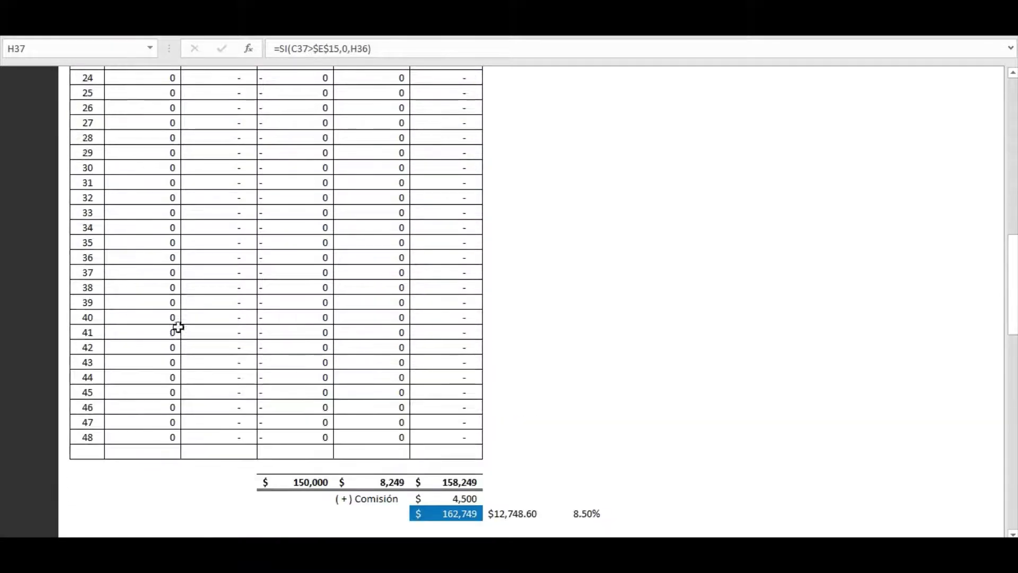
{"action": "scroll", "coordinate": [173, 326], "scroll_direction": "up", "scroll_amount": 8}
{"action": "scroll", "coordinate": [178, 327], "scroll_direction": "up", "scroll_amount": 8}
{"action": "scroll", "coordinate": [202, 343], "scroll_direction": "up", "scroll_amount": 1}
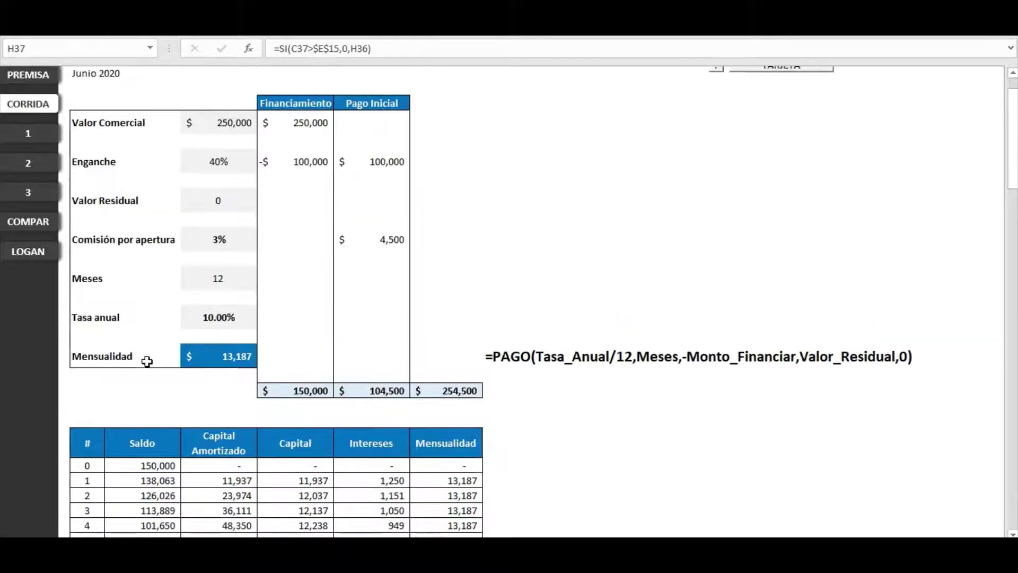
{"action": "left_click", "coordinate": [218, 281]}
{"action": "type", "text": "48"}
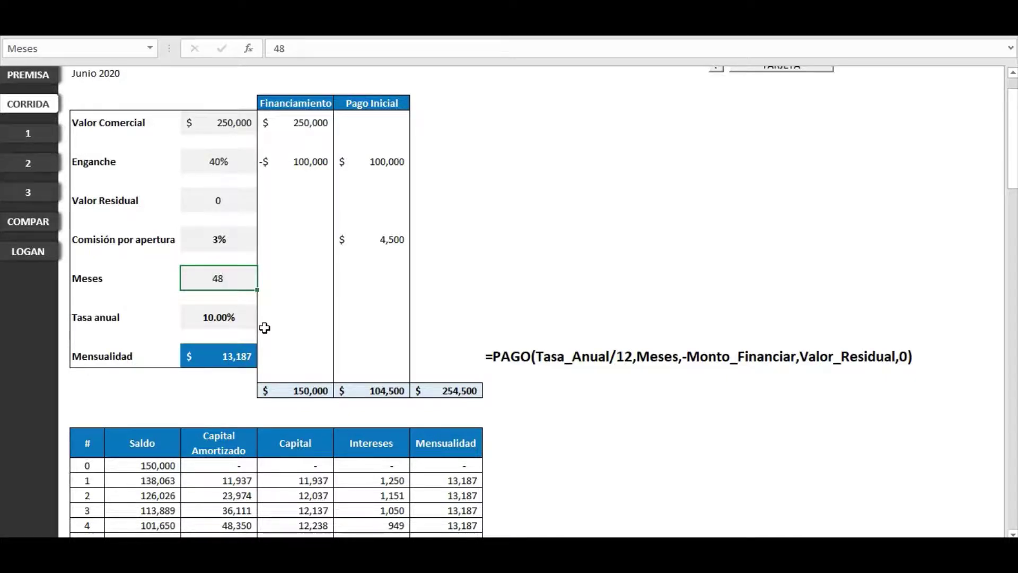
{"action": "key", "text": "Return"}
{"action": "scroll", "coordinate": [295, 330], "scroll_direction": "down", "scroll_amount": 1}
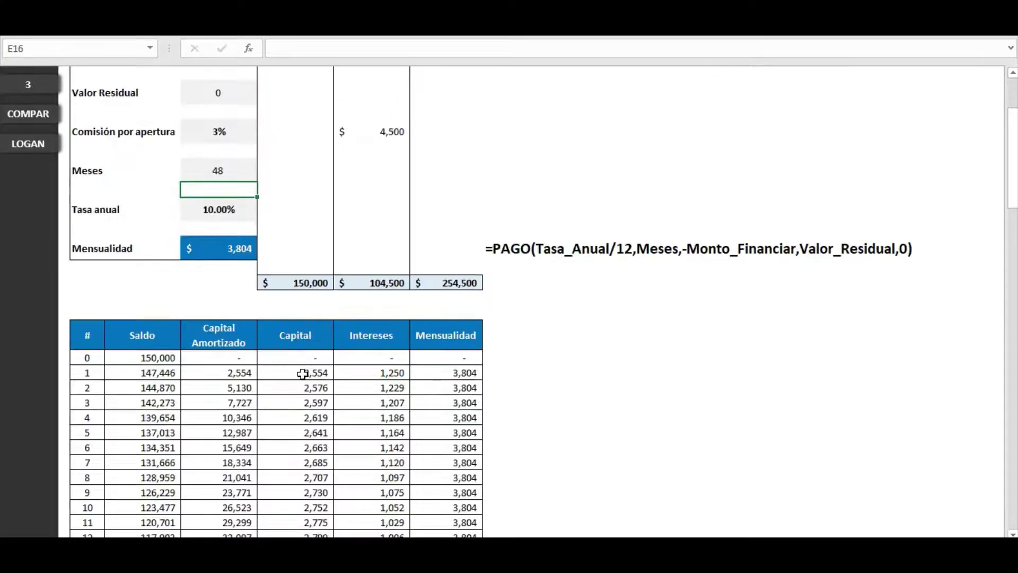
{"action": "left_click", "coordinate": [159, 358]}
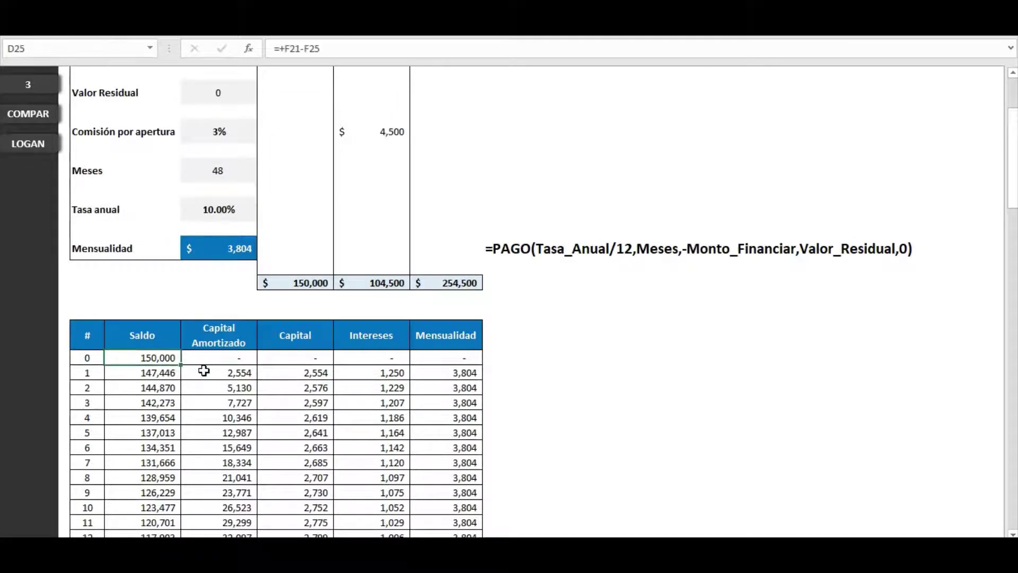
{"action": "left_click", "coordinate": [351, 377]}
{"action": "key", "text": "F2"}
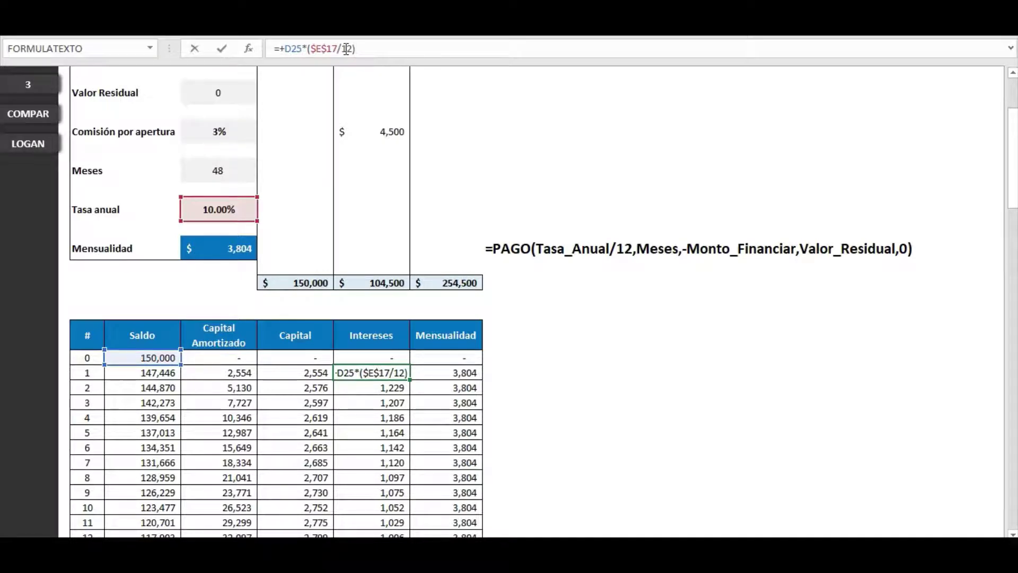
{"action": "key", "text": "Return"}
{"action": "key", "text": "Left"}
{"action": "key", "text": "Left"}
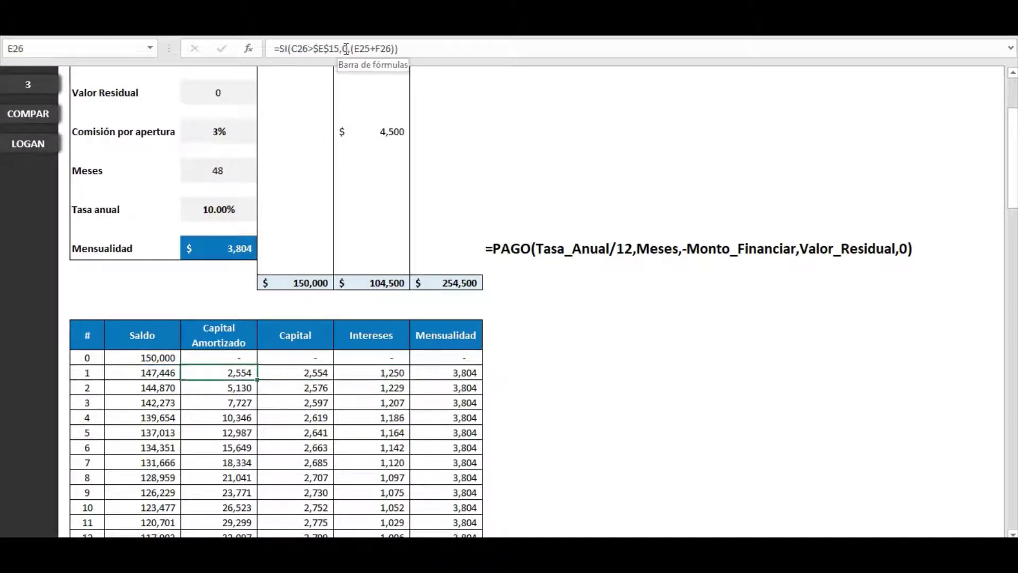
{"action": "key", "text": "Right"}
{"action": "key", "text": "F2"}
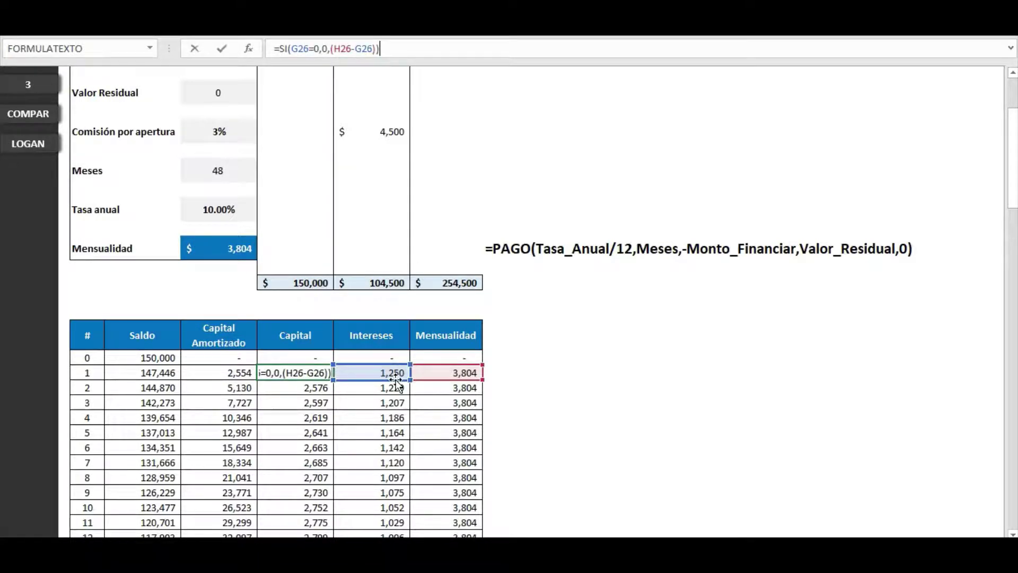
{"action": "key", "text": "Escape"}
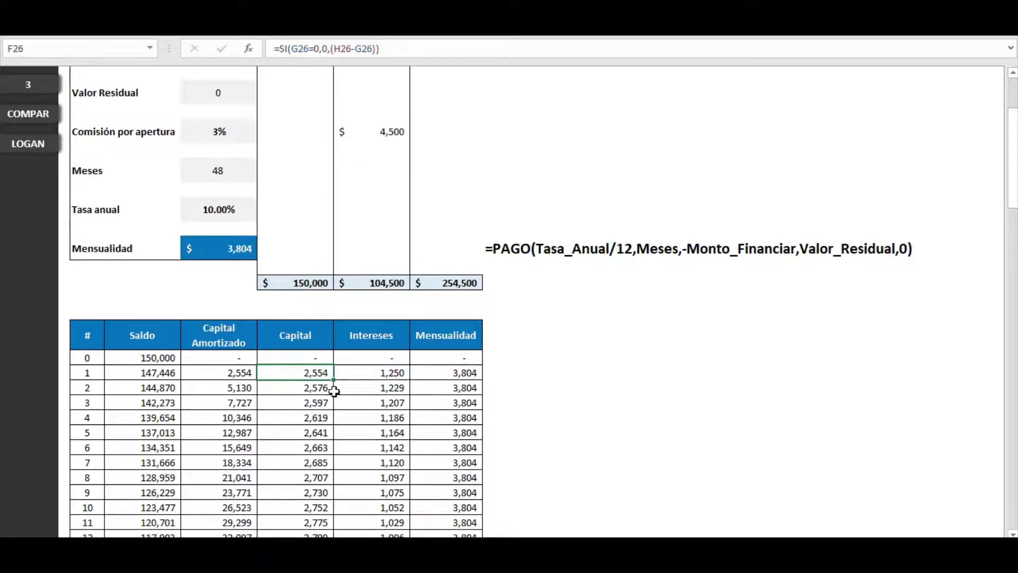
{"action": "scroll", "coordinate": [310, 372], "scroll_direction": "down", "scroll_amount": 1}
{"action": "left_click", "coordinate": [306, 364]}
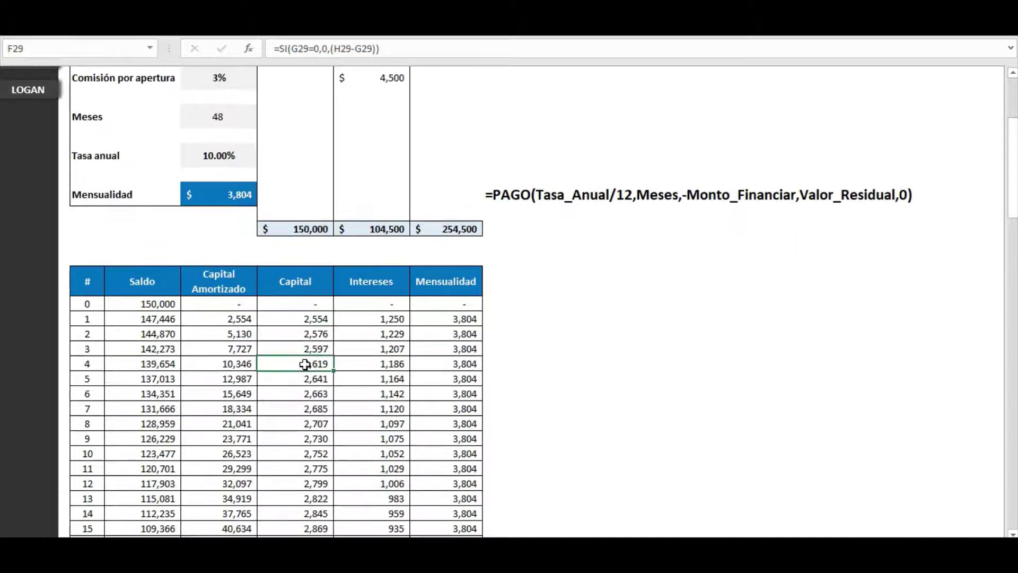
{"action": "scroll", "coordinate": [318, 399], "scroll_direction": "down", "scroll_amount": 2}
{"action": "scroll", "coordinate": [318, 400], "scroll_direction": "down", "scroll_amount": 1}
{"action": "left_click", "coordinate": [318, 393]}
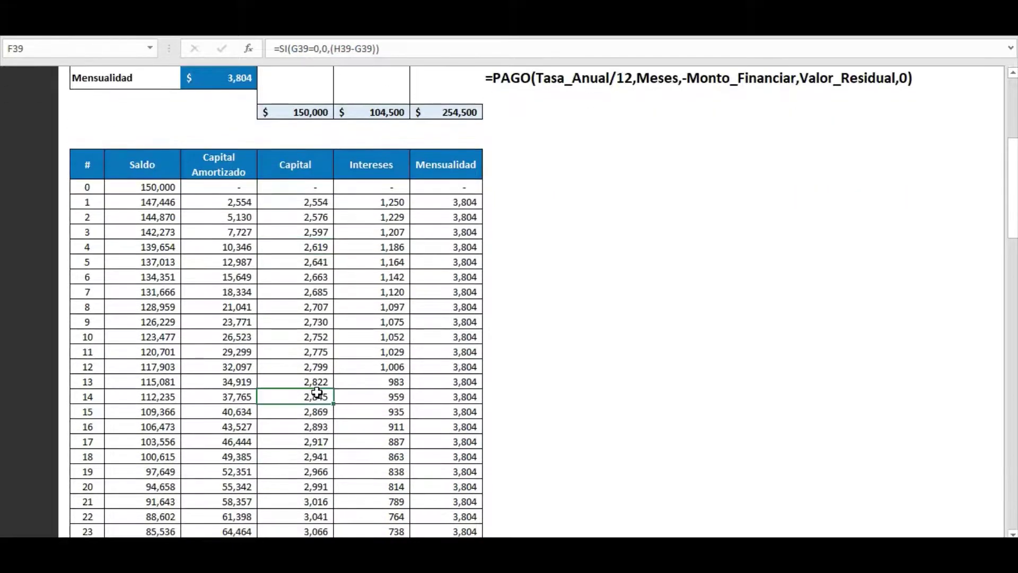
{"action": "scroll", "coordinate": [318, 393], "scroll_direction": "down", "scroll_amount": 2}
{"action": "scroll", "coordinate": [317, 391], "scroll_direction": "down", "scroll_amount": 3}
{"action": "scroll", "coordinate": [317, 391], "scroll_direction": "down", "scroll_amount": 2}
{"action": "scroll", "coordinate": [317, 392], "scroll_direction": "down", "scroll_amount": 5}
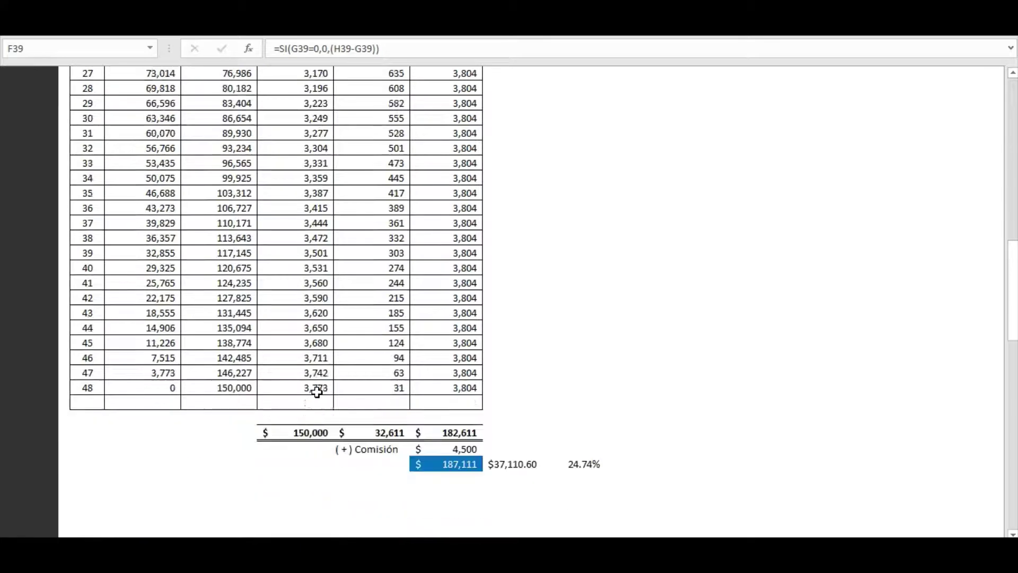
{"action": "scroll", "coordinate": [317, 391], "scroll_direction": "down", "scroll_amount": 1}
{"action": "left_click", "coordinate": [310, 348]}
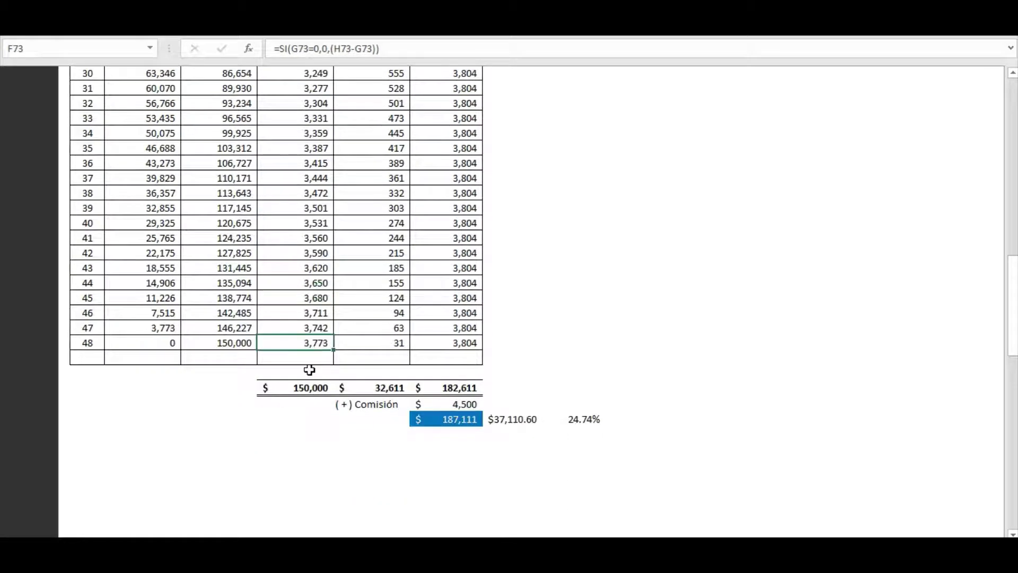
{"action": "left_click", "coordinate": [306, 386]}
{"action": "scroll", "coordinate": [279, 314], "scroll_direction": "down", "scroll_amount": 1}
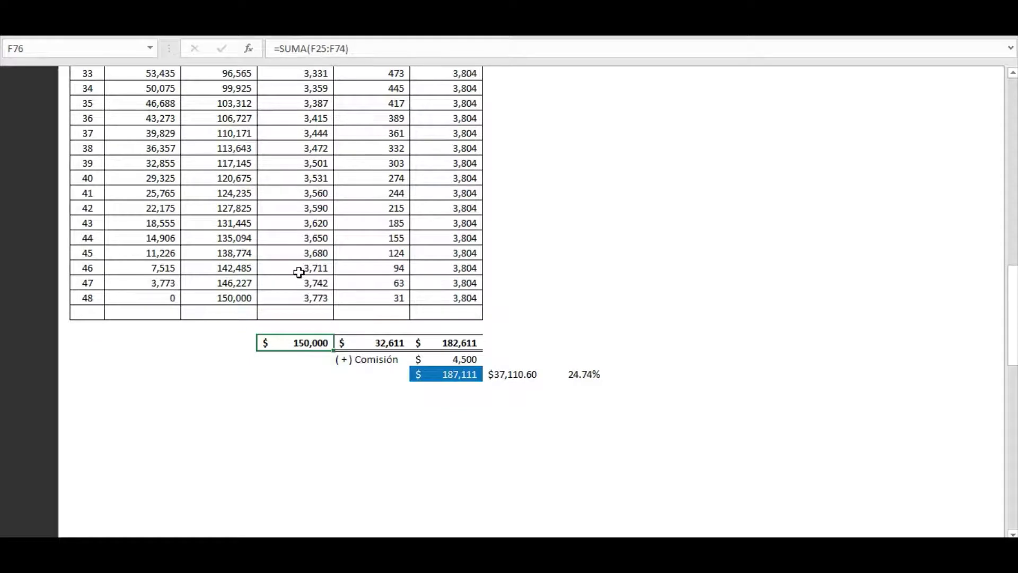
{"action": "key", "text": "F2"}
{"action": "key", "text": "Escape"}
{"action": "scroll", "coordinate": [397, 291], "scroll_direction": "up", "scroll_amount": 4}
{"action": "scroll", "coordinate": [355, 286], "scroll_direction": "up", "scroll_amount": 6}
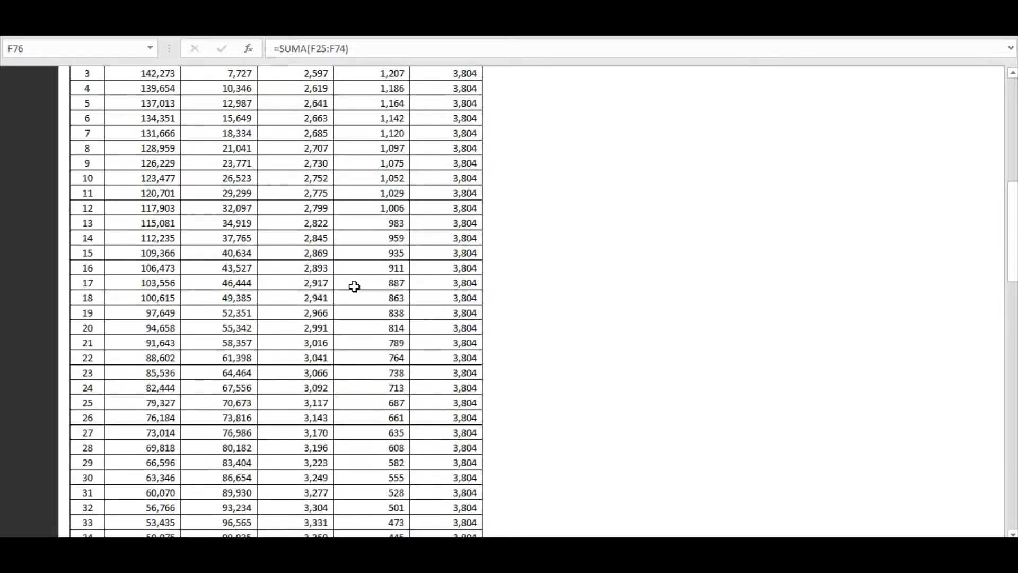
{"action": "scroll", "coordinate": [342, 281], "scroll_direction": "up", "scroll_amount": 5}
{"action": "left_click", "coordinate": [311, 228]}
{"action": "scroll", "coordinate": [318, 297], "scroll_direction": "down", "scroll_amount": 4}
{"action": "scroll", "coordinate": [318, 325], "scroll_direction": "down", "scroll_amount": 5}
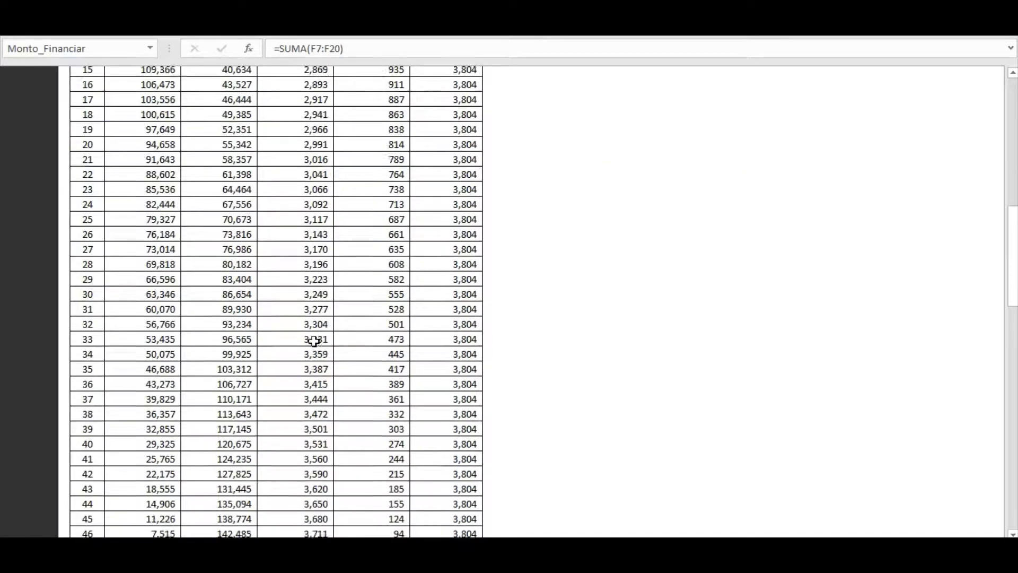
{"action": "scroll", "coordinate": [321, 340], "scroll_direction": "down", "scroll_amount": 6}
{"action": "left_click", "coordinate": [305, 342]}
{"action": "left_click", "coordinate": [374, 340]}
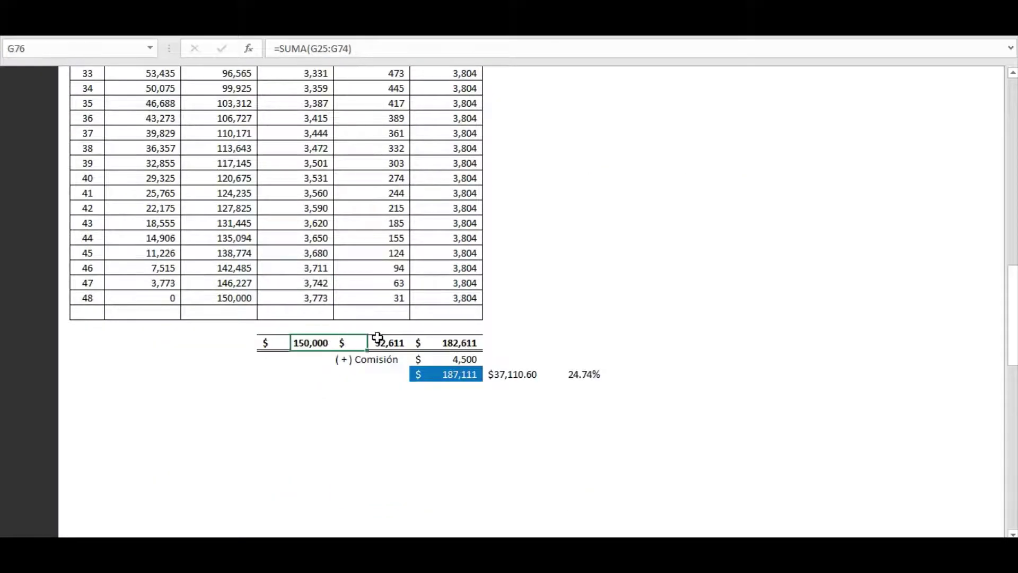
{"action": "scroll", "coordinate": [366, 257], "scroll_direction": "up", "scroll_amount": 2}
{"action": "scroll", "coordinate": [366, 256], "scroll_direction": "up", "scroll_amount": 6}
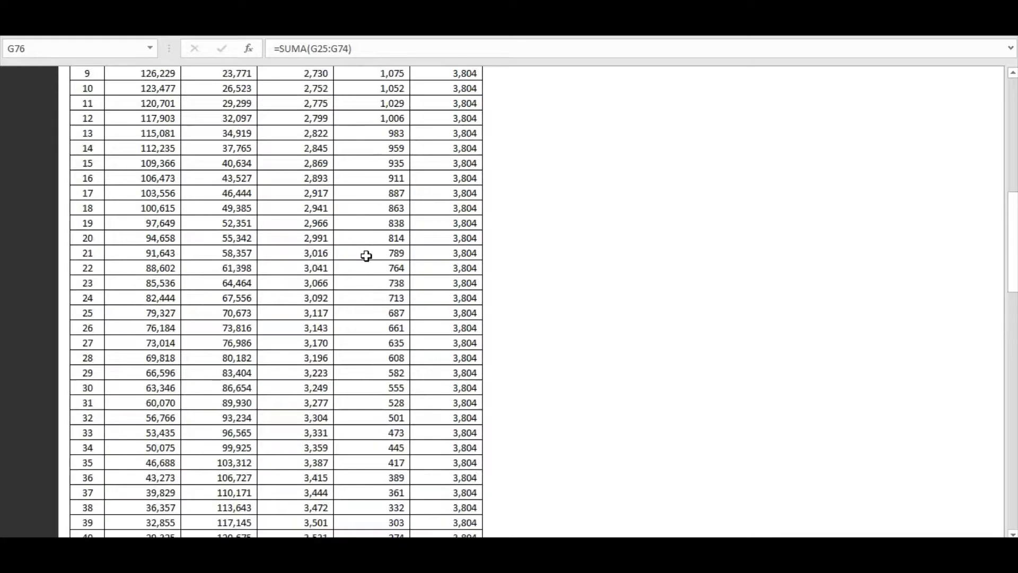
{"action": "scroll", "coordinate": [366, 257], "scroll_direction": "up", "scroll_amount": 4}
{"action": "scroll", "coordinate": [367, 256], "scroll_direction": "up", "scroll_amount": 2}
{"action": "scroll", "coordinate": [366, 256], "scroll_direction": "down", "scroll_amount": 4}
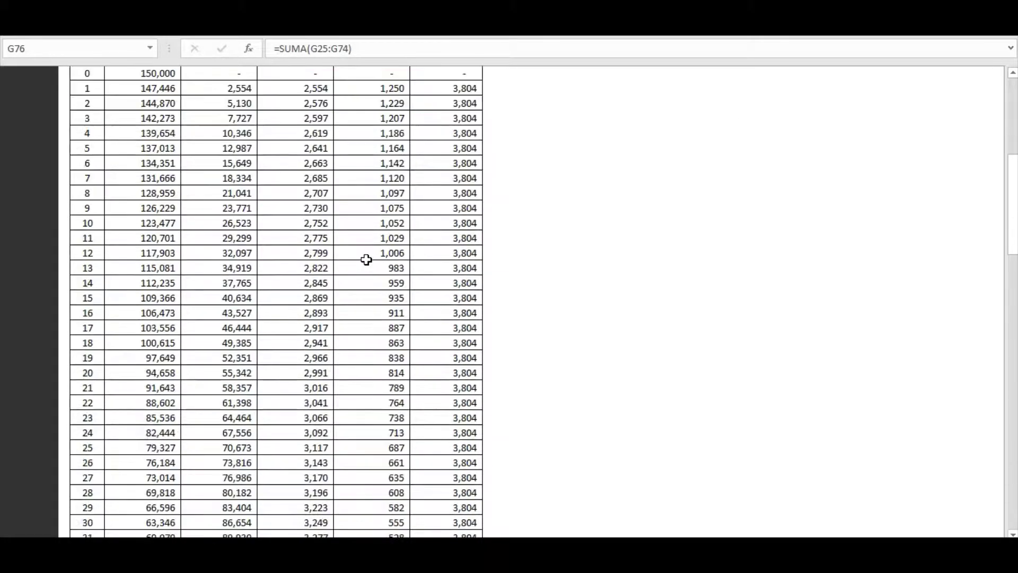
{"action": "scroll", "coordinate": [366, 259], "scroll_direction": "down", "scroll_amount": 9}
{"action": "scroll", "coordinate": [387, 318], "scroll_direction": "down", "scroll_amount": 1}
{"action": "left_click", "coordinate": [457, 386]}
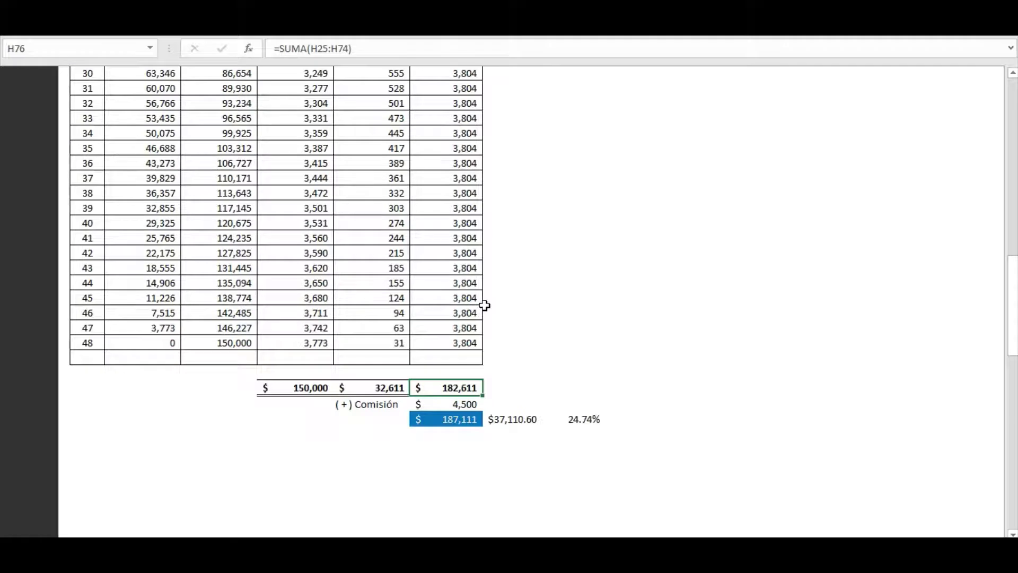
{"action": "scroll", "coordinate": [434, 314], "scroll_direction": "down", "scroll_amount": 1}
{"action": "key", "text": "F2"}
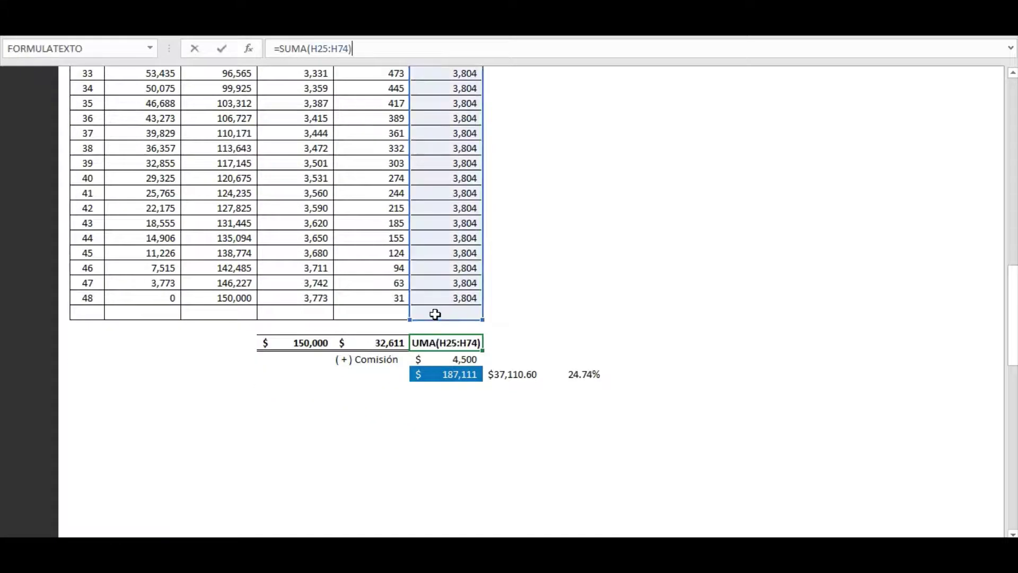
{"action": "key", "text": "Escape"}
{"action": "left_click", "coordinate": [448, 360]}
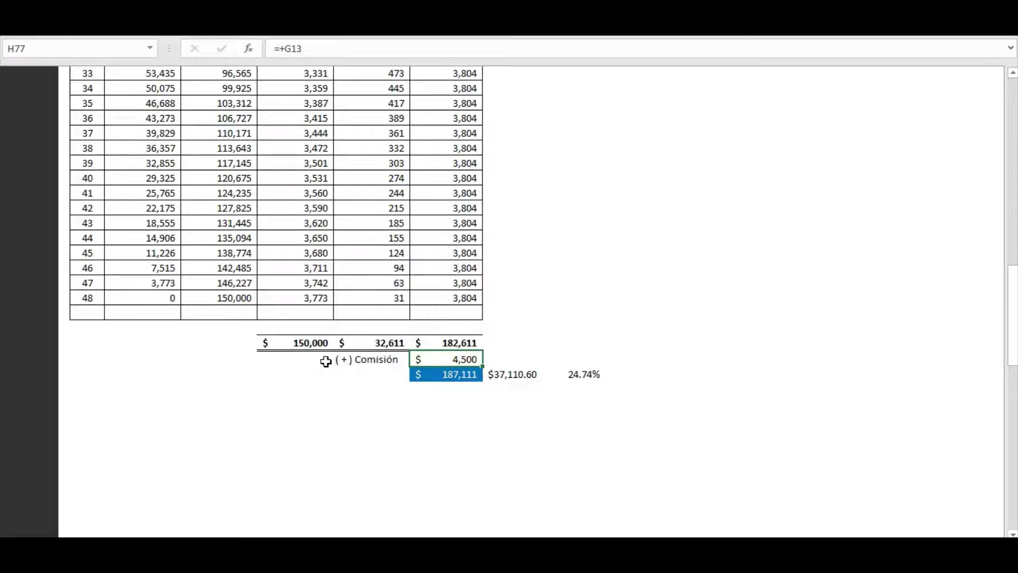
{"action": "scroll", "coordinate": [343, 359], "scroll_direction": "up", "scroll_amount": 1}
{"action": "scroll", "coordinate": [343, 357], "scroll_direction": "up", "scroll_amount": 8}
{"action": "scroll", "coordinate": [345, 355], "scroll_direction": "up", "scroll_amount": 8}
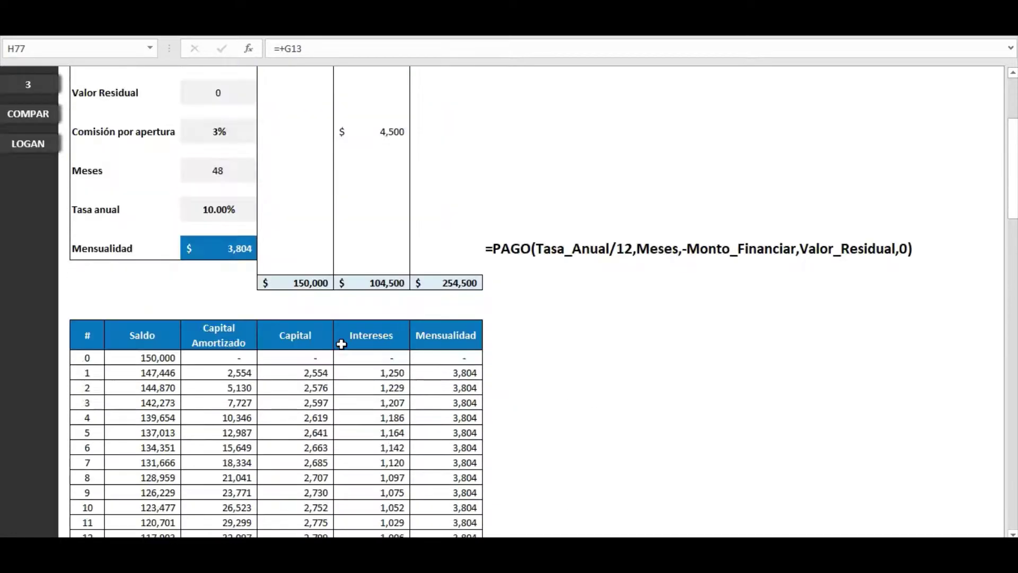
{"action": "scroll", "coordinate": [343, 344], "scroll_direction": "up", "scroll_amount": 2}
{"action": "left_click", "coordinate": [396, 322]}
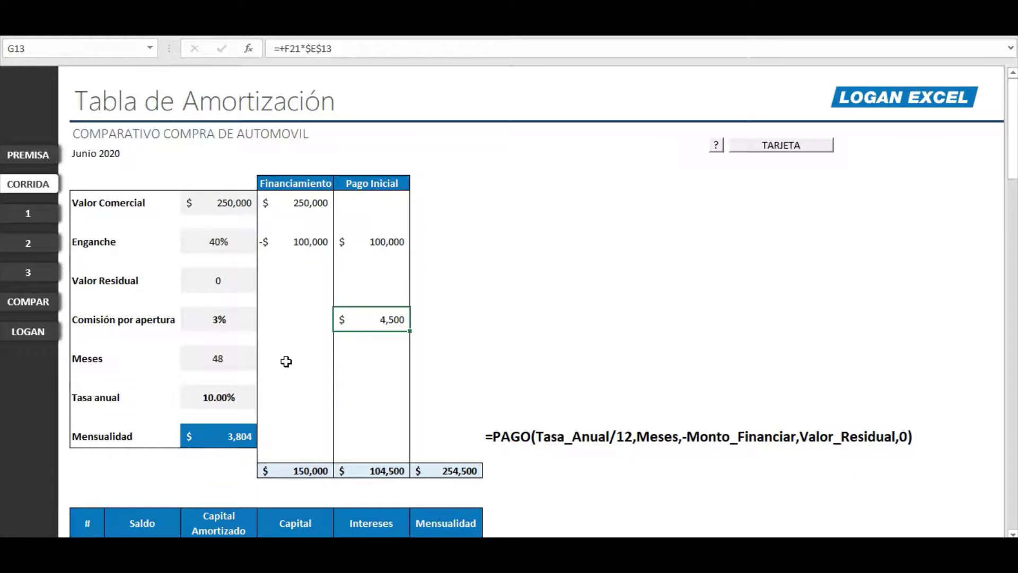
{"action": "scroll", "coordinate": [393, 364], "scroll_direction": "down", "scroll_amount": 1}
{"action": "scroll", "coordinate": [393, 364], "scroll_direction": "down", "scroll_amount": 2}
{"action": "scroll", "coordinate": [393, 363], "scroll_direction": "down", "scroll_amount": 2}
{"action": "scroll", "coordinate": [397, 361], "scroll_direction": "down", "scroll_amount": 5}
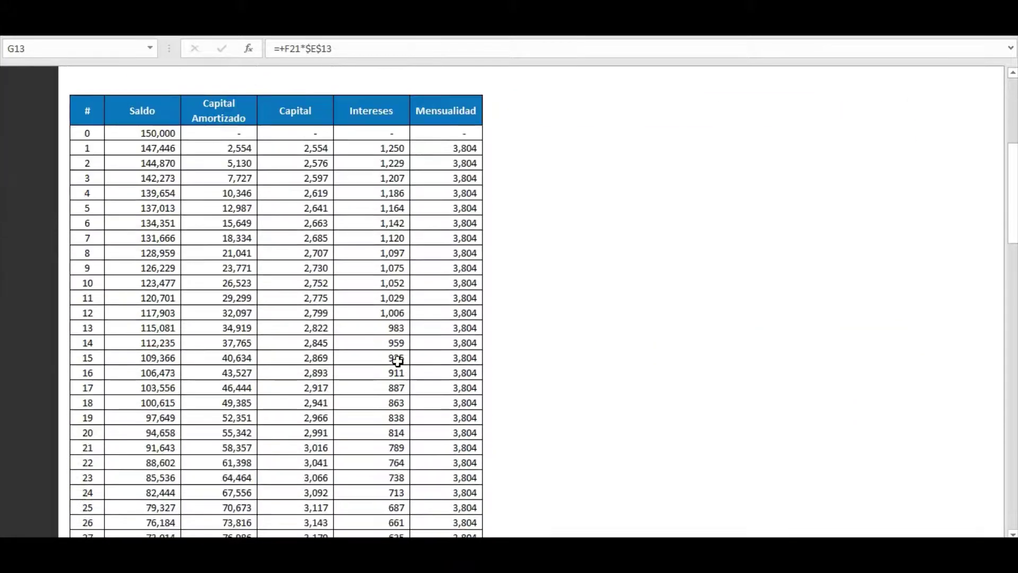
{"action": "scroll", "coordinate": [398, 361], "scroll_direction": "down", "scroll_amount": 4}
{"action": "scroll", "coordinate": [425, 359], "scroll_direction": "down", "scroll_amount": 7}
{"action": "scroll", "coordinate": [399, 359], "scroll_direction": "down", "scroll_amount": 1}
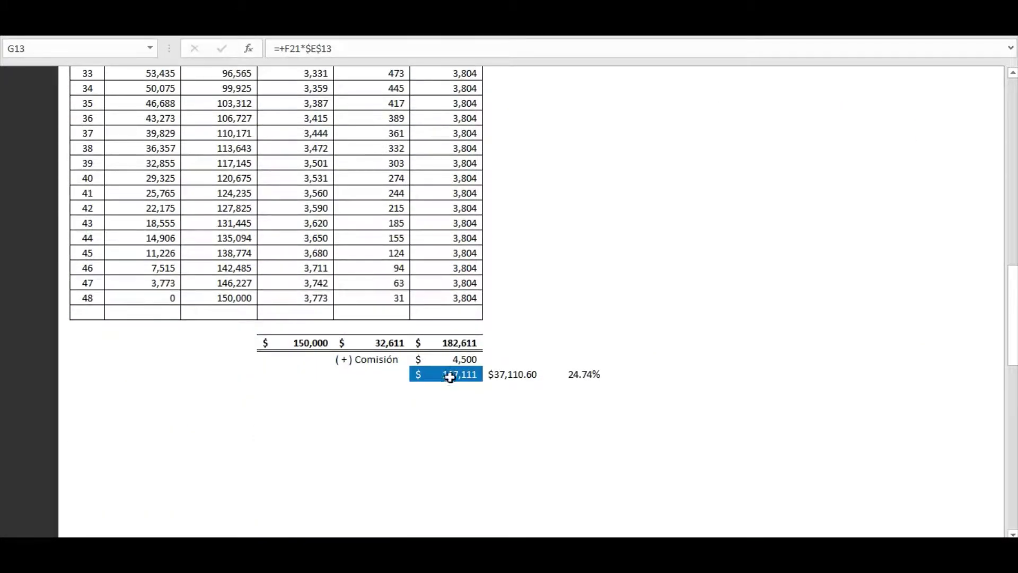
{"action": "left_click", "coordinate": [445, 359]}
{"action": "left_click", "coordinate": [447, 375]}
Scroll to the top and run the TARJETA macro to build the car summary card.
{"action": "scroll", "coordinate": [377, 370], "scroll_direction": "down", "scroll_amount": 1}
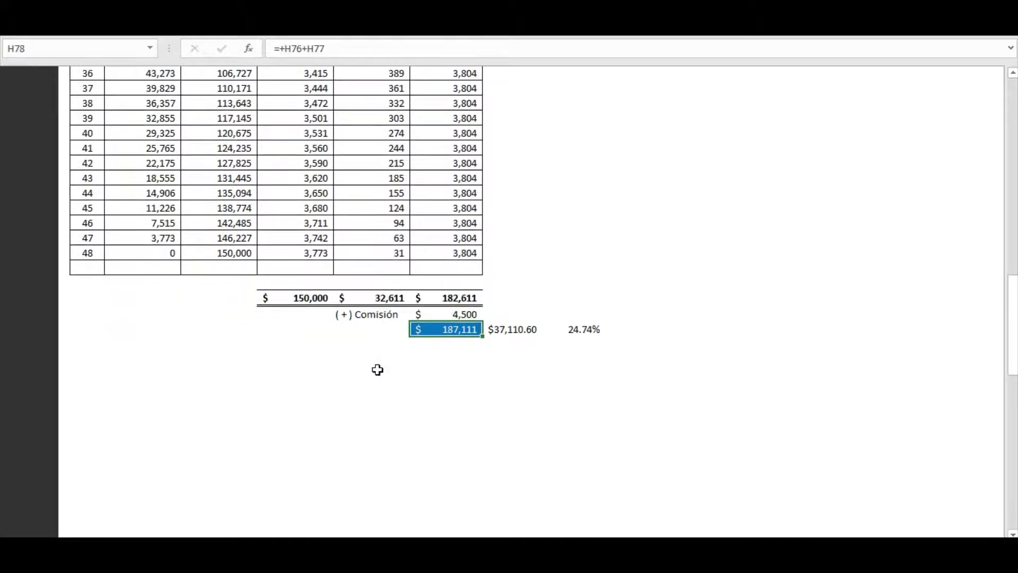
{"action": "scroll", "coordinate": [502, 343], "scroll_direction": "up", "scroll_amount": 3}
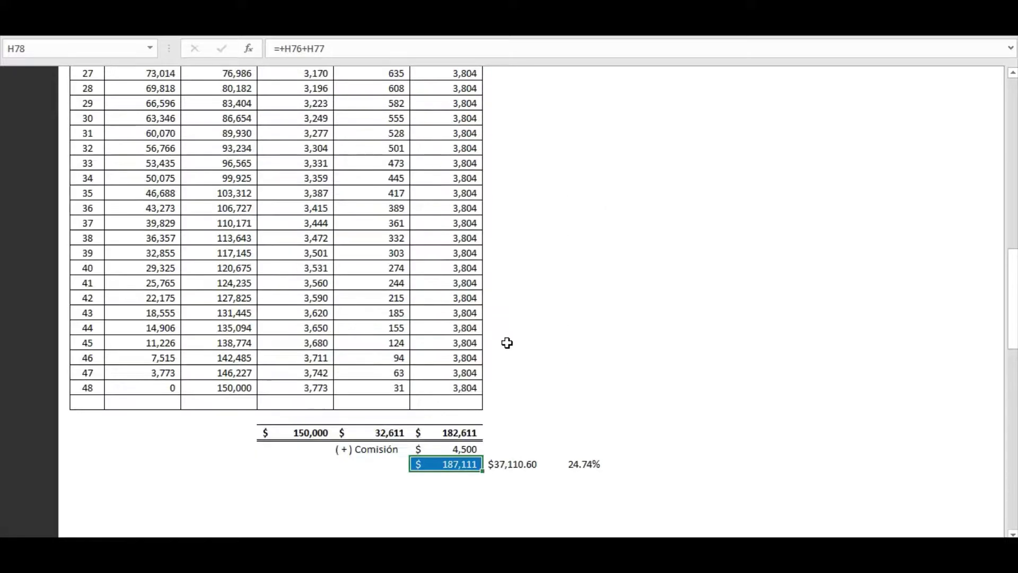
{"action": "scroll", "coordinate": [507, 343], "scroll_direction": "up", "scroll_amount": 9}
{"action": "scroll", "coordinate": [520, 336], "scroll_direction": "up", "scroll_amount": 4}
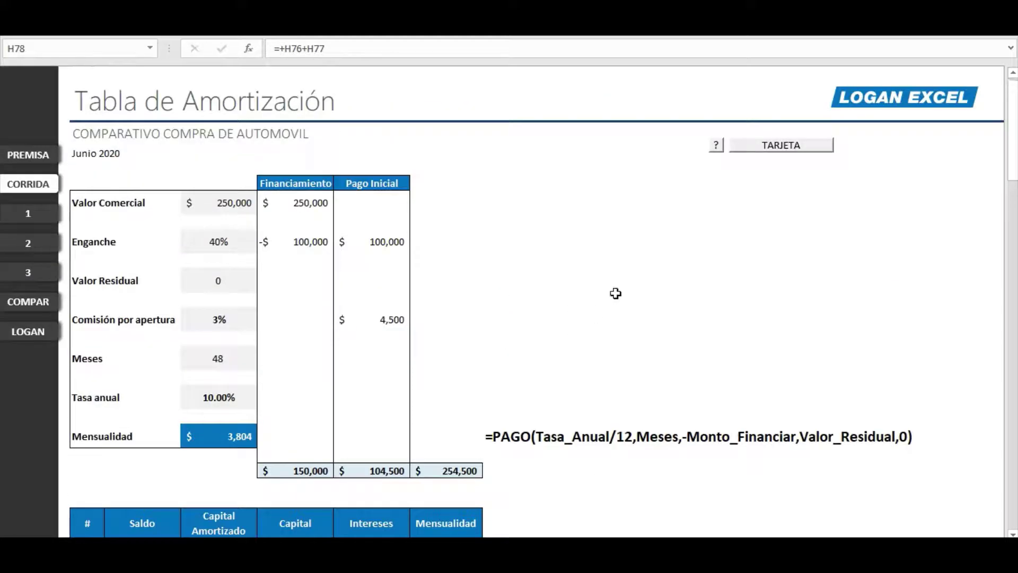
{"action": "left_click", "coordinate": [800, 149]}
Scroll down to review the card's $32,611 interest and $187,111 total outlay.
{"action": "scroll", "coordinate": [595, 328], "scroll_direction": "down", "scroll_amount": 4}
{"action": "scroll", "coordinate": [594, 328], "scroll_direction": "down", "scroll_amount": 7}
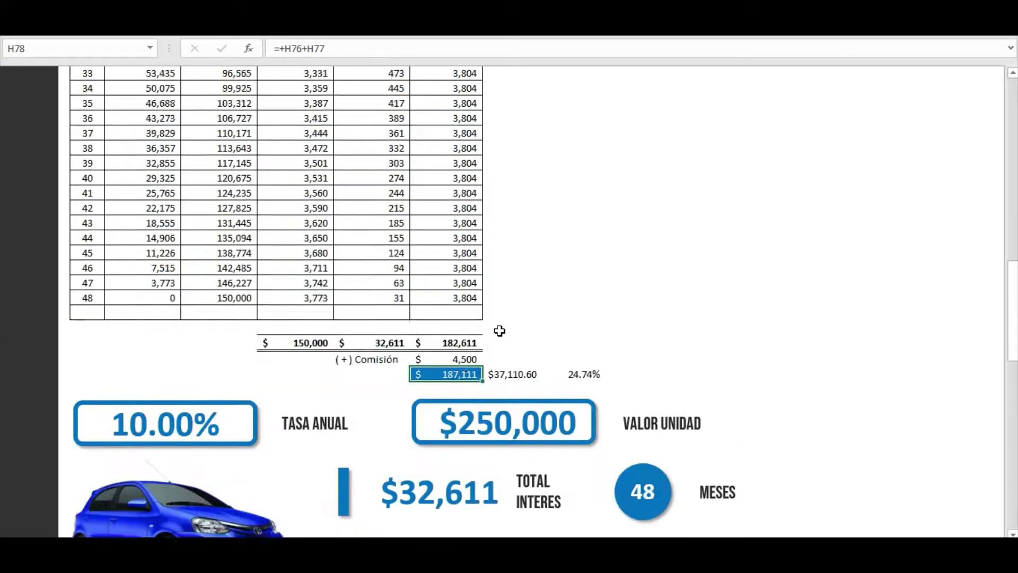
{"action": "scroll", "coordinate": [498, 343], "scroll_direction": "down", "scroll_amount": 1}
{"action": "scroll", "coordinate": [463, 344], "scroll_direction": "down", "scroll_amount": 1}
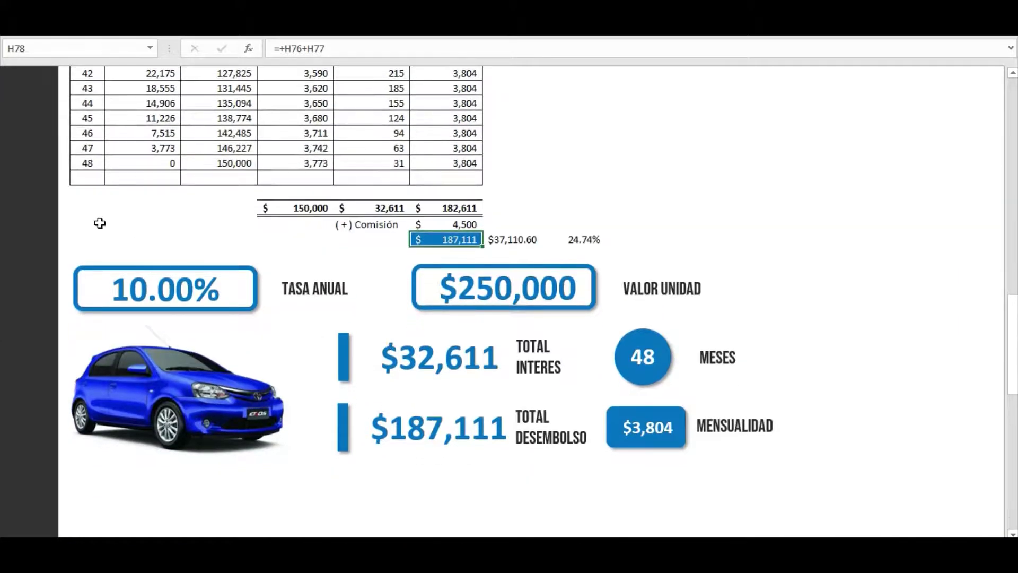
{"action": "left_click", "coordinate": [99, 222]}
{"action": "scroll", "coordinate": [133, 239], "scroll_direction": "down", "scroll_amount": 1}
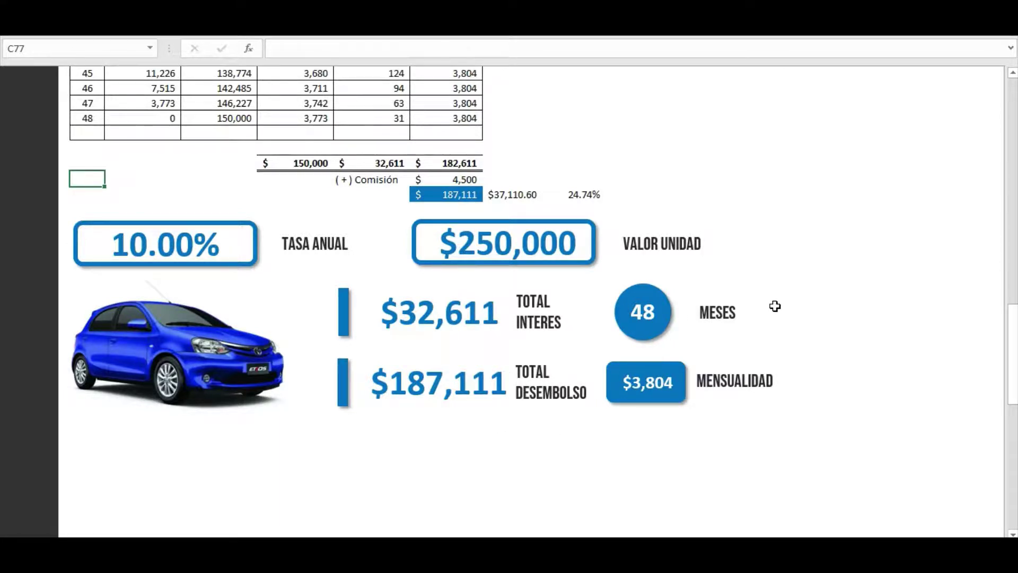
Select cells near the card and scroll back to the top of the sheet.
{"action": "left_click", "coordinate": [804, 308]}
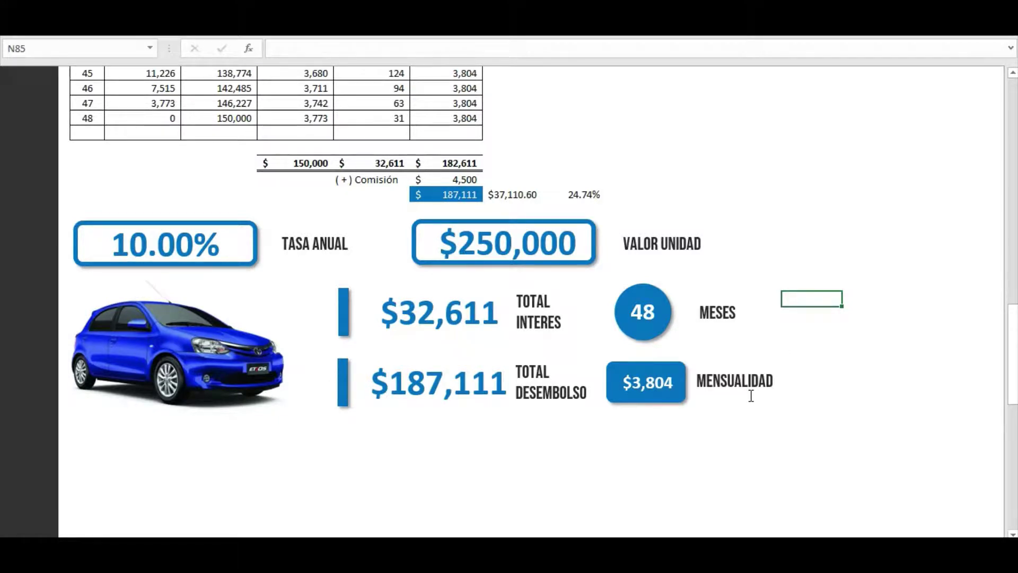
{"action": "scroll", "coordinate": [566, 409], "scroll_direction": "up", "scroll_amount": 1}
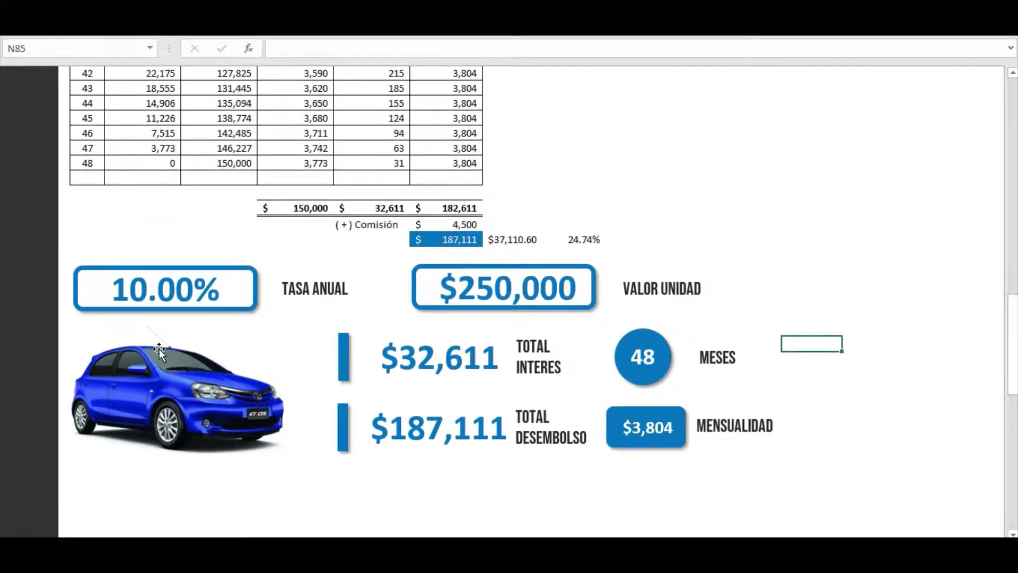
{"action": "left_click", "coordinate": [90, 239]}
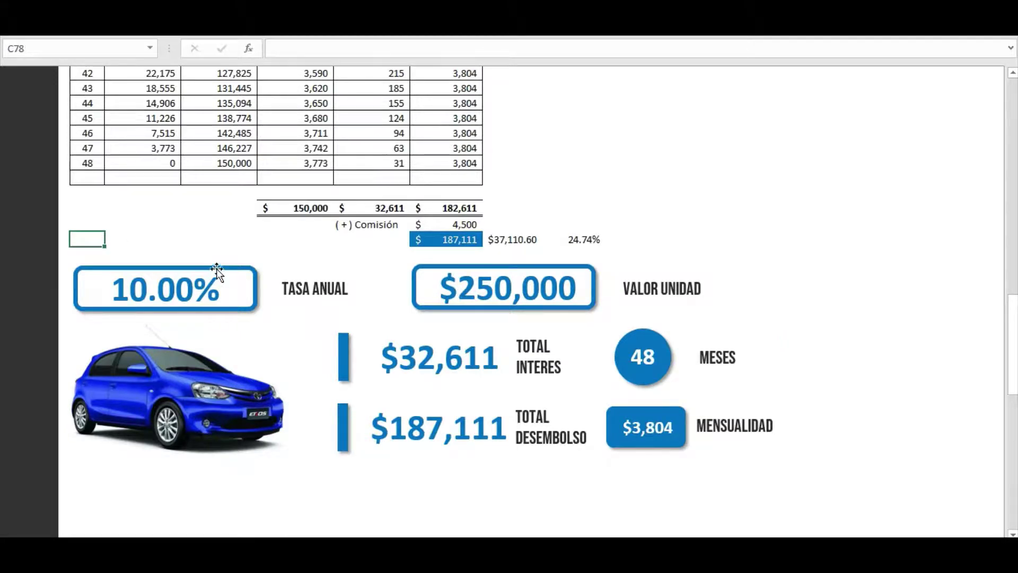
{"action": "scroll", "coordinate": [260, 273], "scroll_direction": "up", "scroll_amount": 1}
{"action": "scroll", "coordinate": [258, 269], "scroll_direction": "up", "scroll_amount": 2}
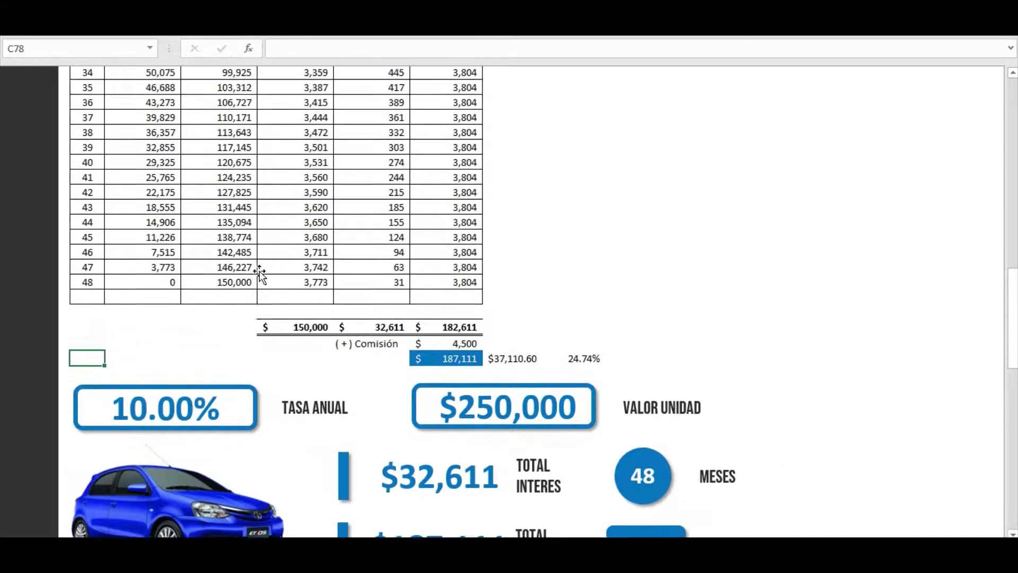
{"action": "scroll", "coordinate": [259, 270], "scroll_direction": "up", "scroll_amount": 2}
{"action": "scroll", "coordinate": [259, 269], "scroll_direction": "up", "scroll_amount": 4}
{"action": "scroll", "coordinate": [261, 269], "scroll_direction": "up", "scroll_amount": 4}
{"action": "scroll", "coordinate": [284, 264], "scroll_direction": "up", "scroll_amount": 3}
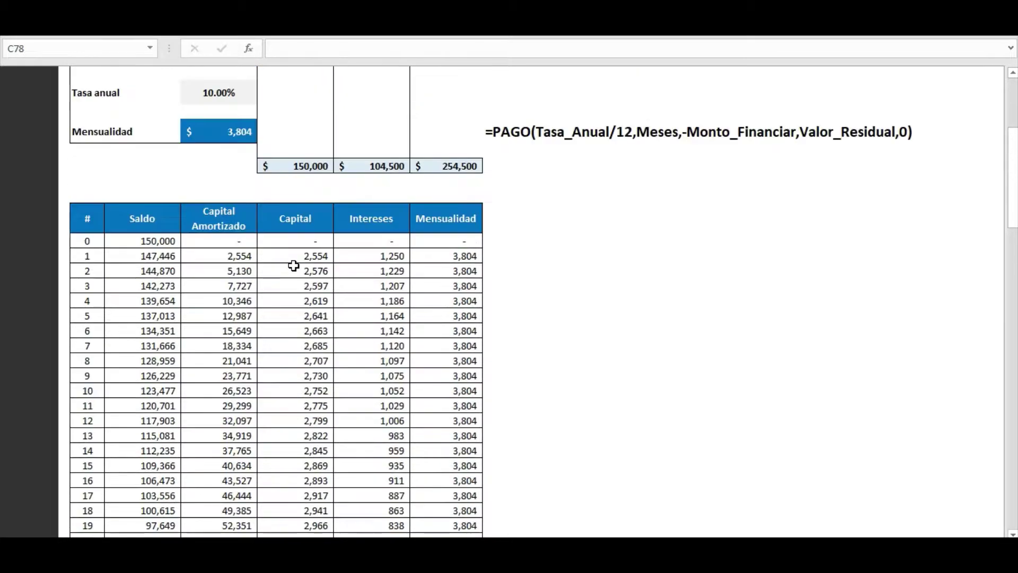
{"action": "scroll", "coordinate": [296, 268], "scroll_direction": "up", "scroll_amount": 1}
{"action": "scroll", "coordinate": [297, 260], "scroll_direction": "up", "scroll_amount": 2}
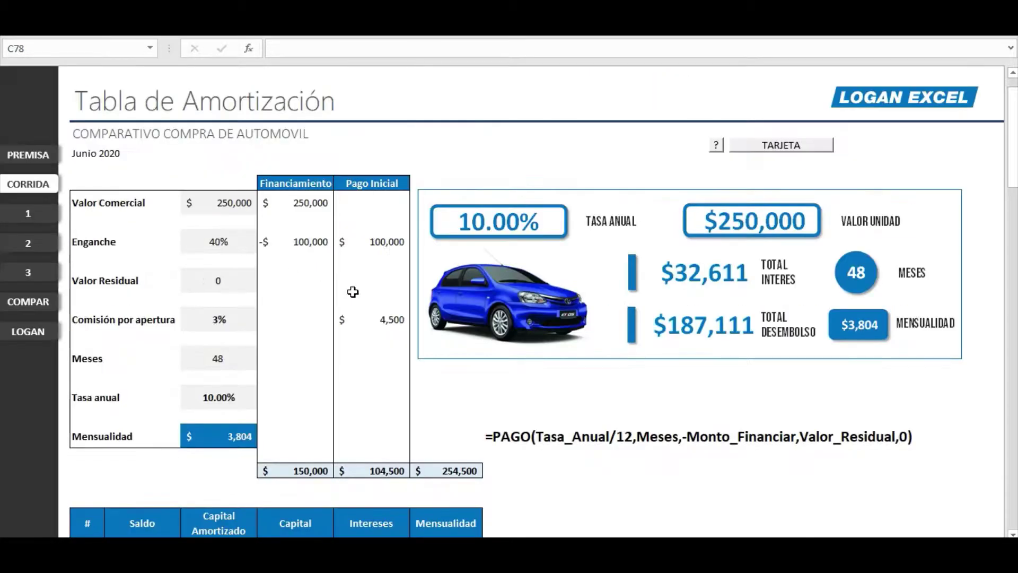
Check the combined total of 254,500, then set the Enganche down payment to 10%.
{"action": "left_click", "coordinate": [461, 468]}
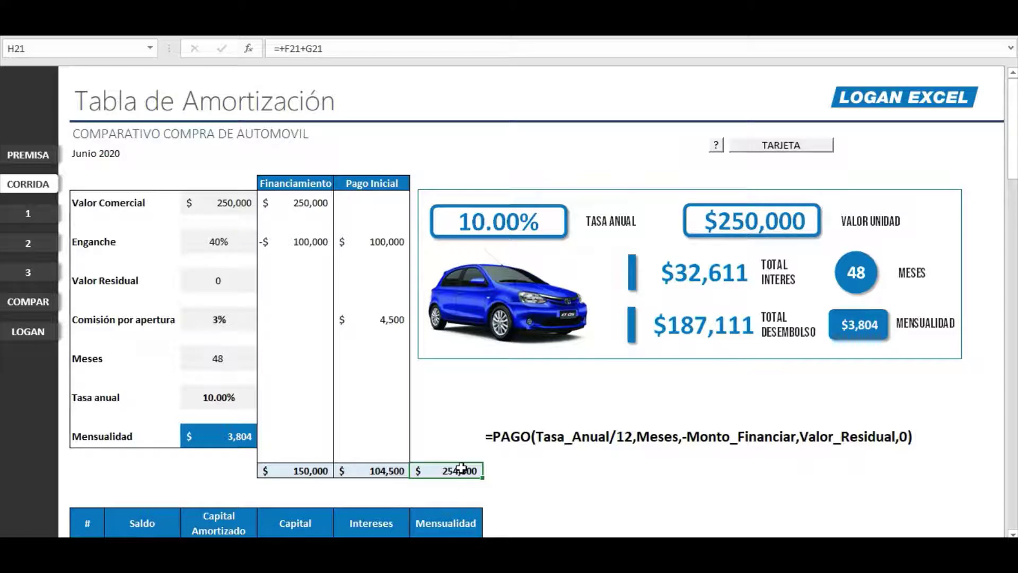
{"action": "left_click", "coordinate": [219, 261]}
{"action": "left_click", "coordinate": [455, 439]}
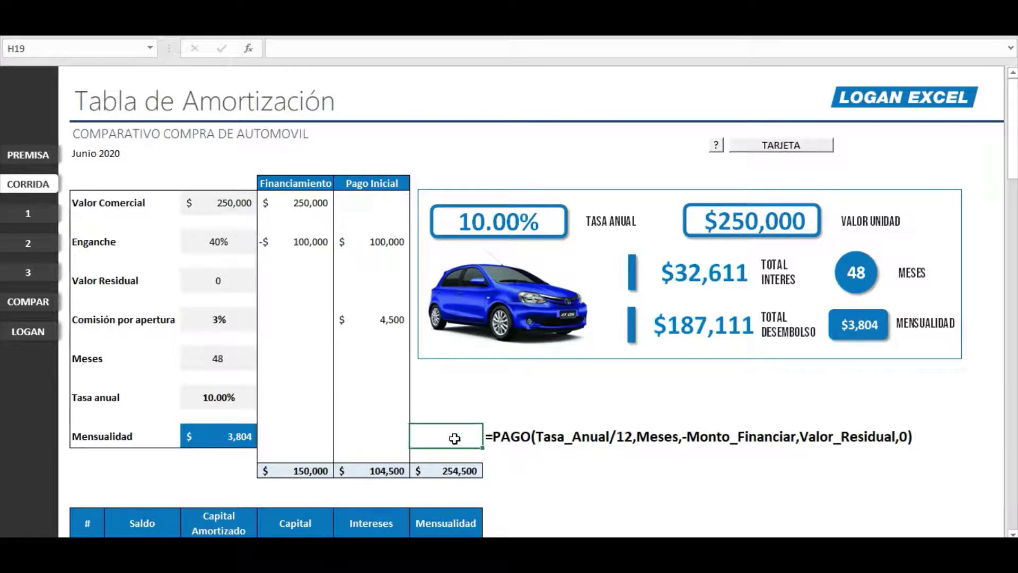
{"action": "left_click", "coordinate": [218, 241]}
{"action": "type", "text": "10"}
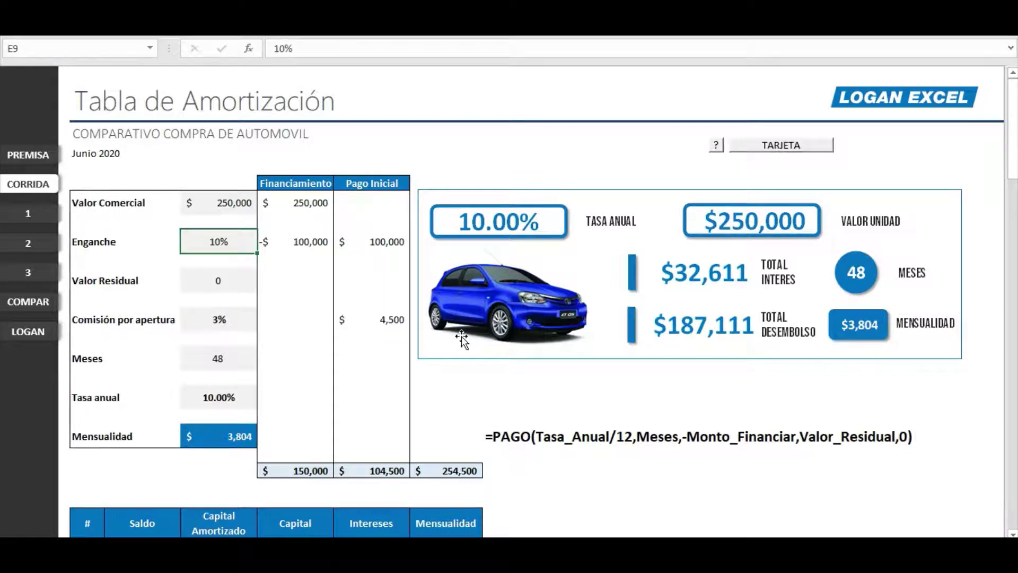
{"action": "key", "text": "Return"}
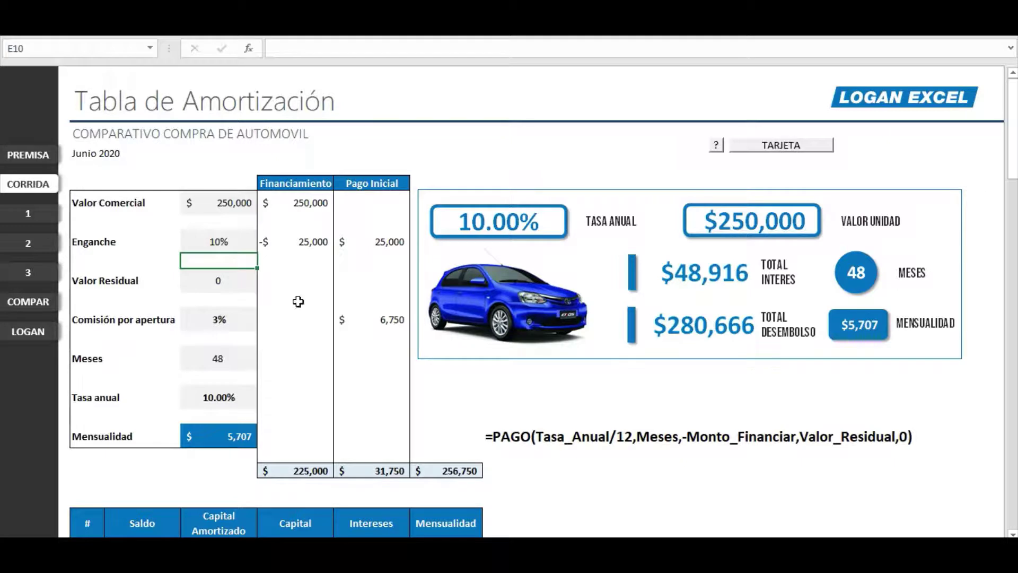
Review Valor Comercial and Enganche, then set the Meses loan term to 12.
{"action": "left_click", "coordinate": [225, 208]}
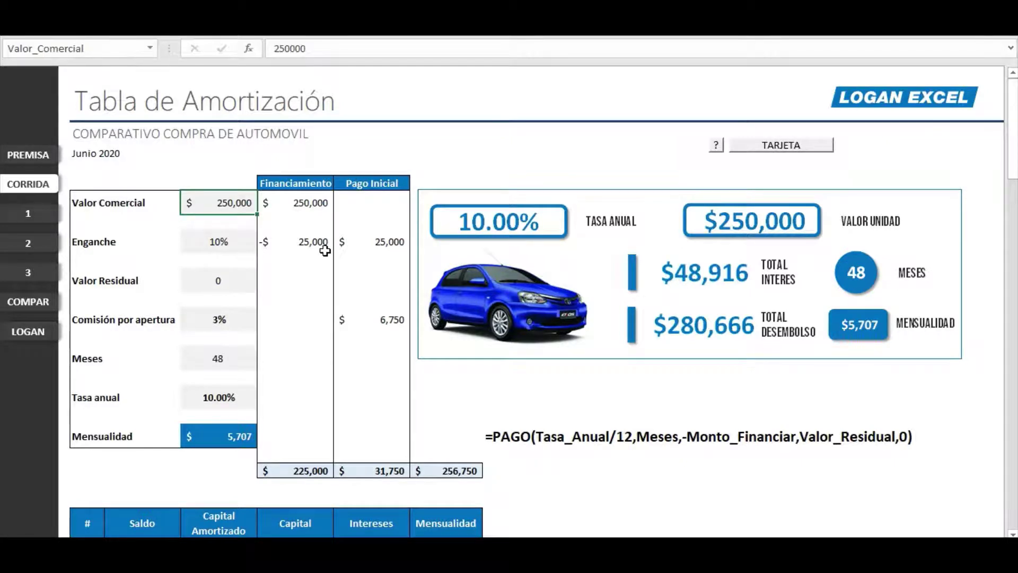
{"action": "left_click", "coordinate": [249, 259]}
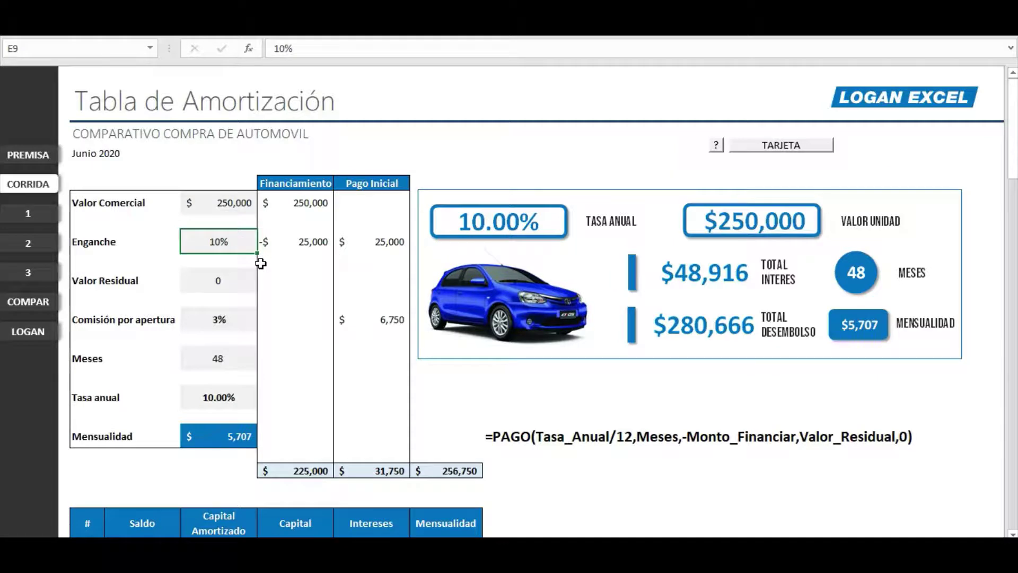
{"action": "left_click", "coordinate": [240, 366]}
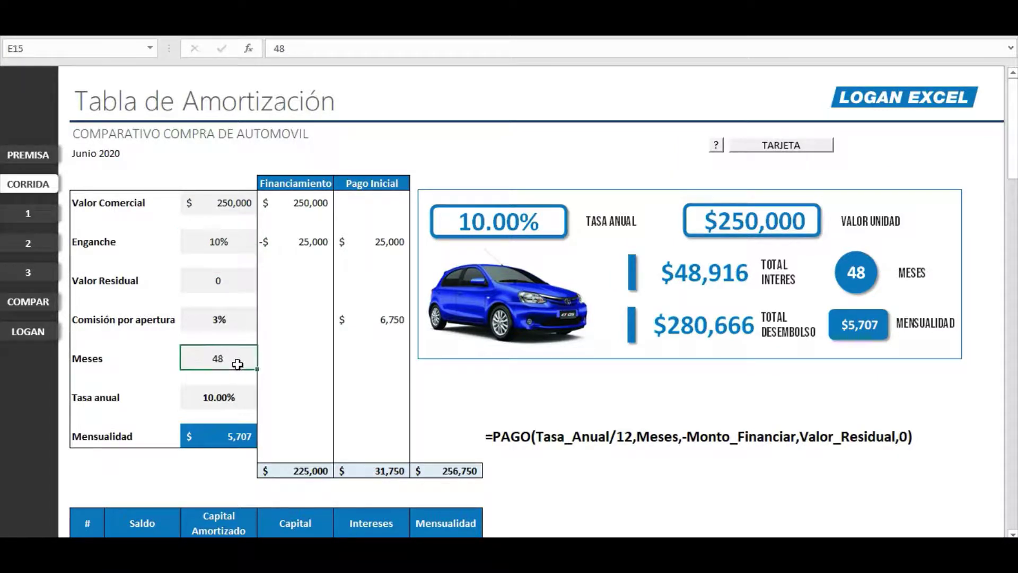
{"action": "type", "text": "12"}
{"action": "key", "text": "Return"}
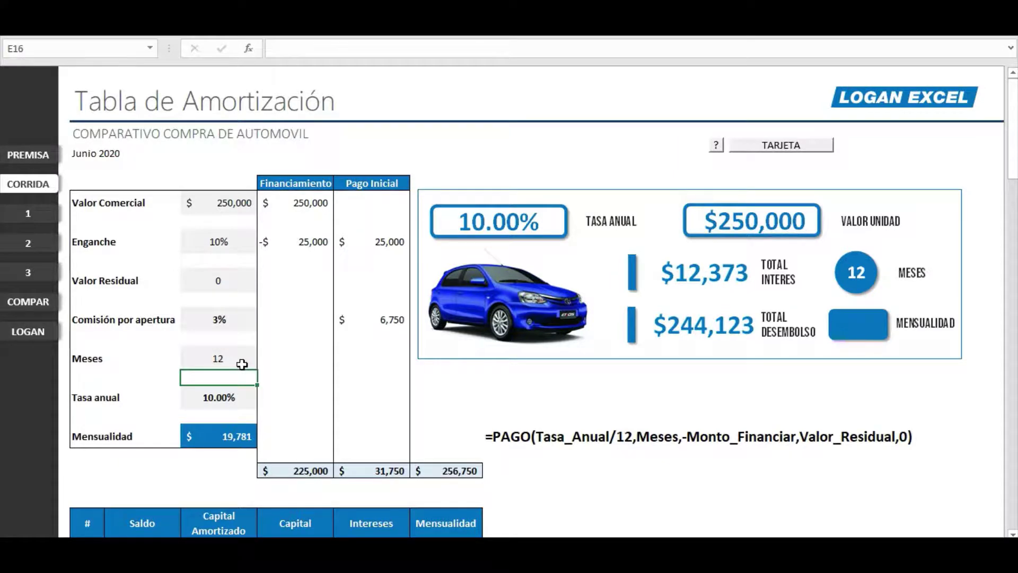
Change the term to 24 months and the Enganche down payment to 20%.
{"action": "left_click", "coordinate": [242, 364]}
{"action": "type", "text": "24"}
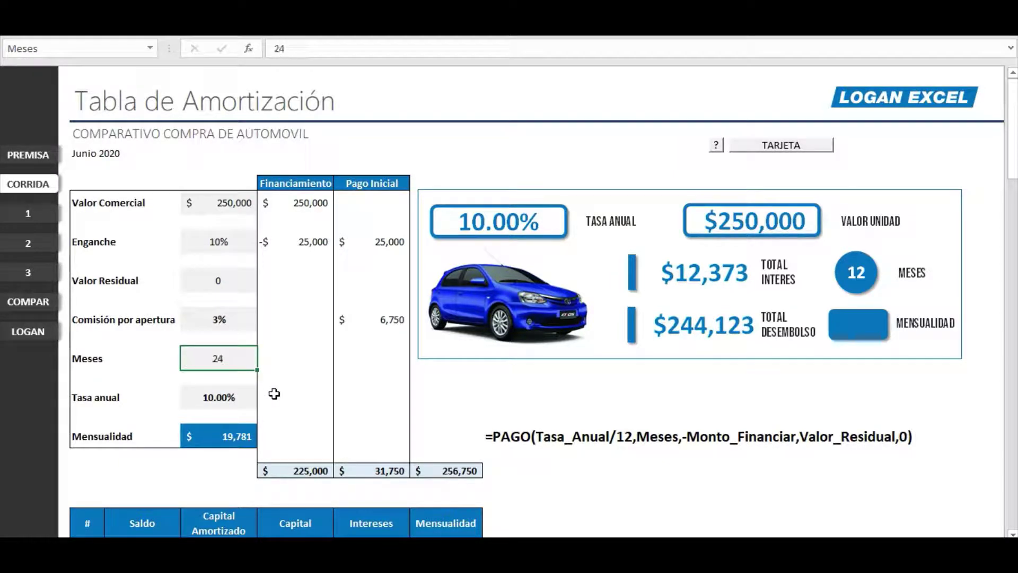
{"action": "key", "text": "Return"}
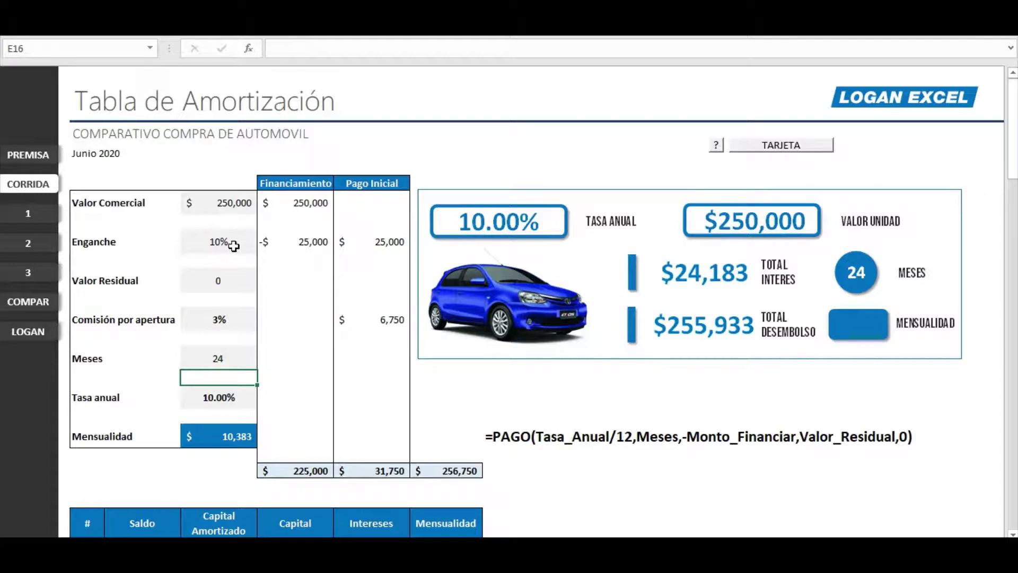
{"action": "left_click", "coordinate": [233, 246]}
{"action": "type", "text": "20"}
{"action": "key", "text": "Return"}
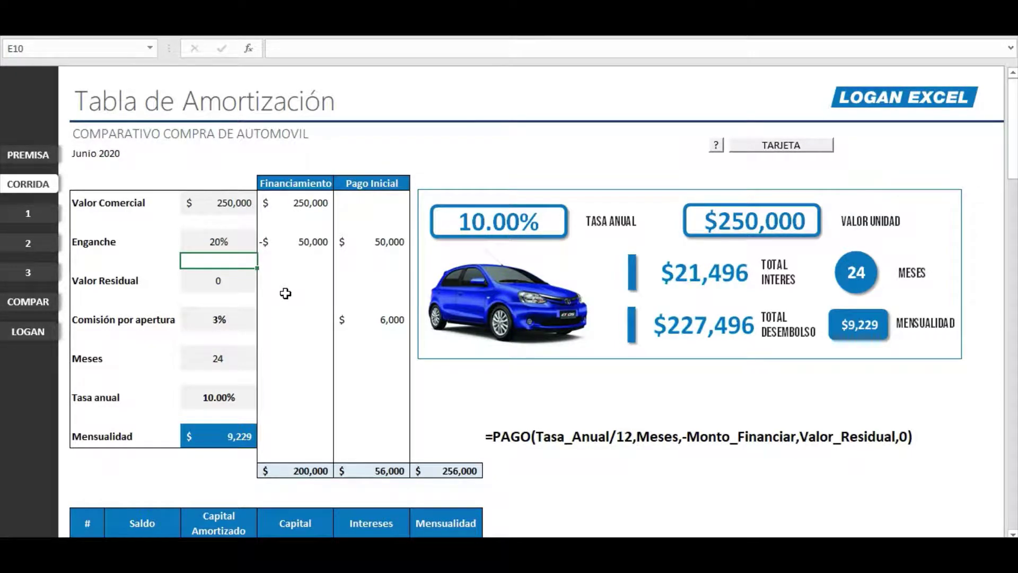
Inspect Valor Residual, Comisión por apertura, Valor Comercial, Enganche, Tasa anual and the Mensualidad PAGO formula.
{"action": "left_click", "coordinate": [242, 284]}
{"action": "left_click", "coordinate": [223, 319]}
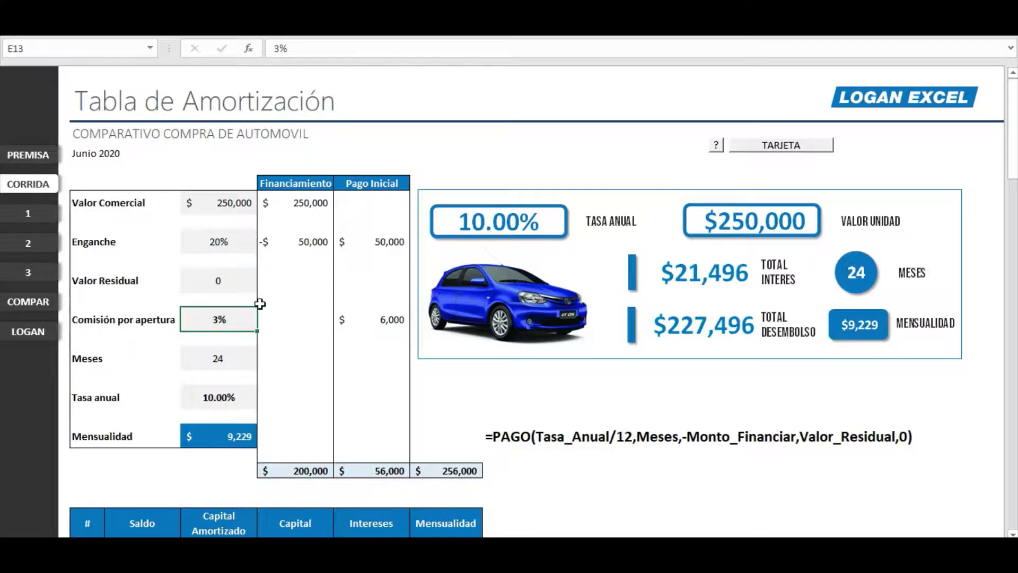
{"action": "left_click", "coordinate": [228, 434]}
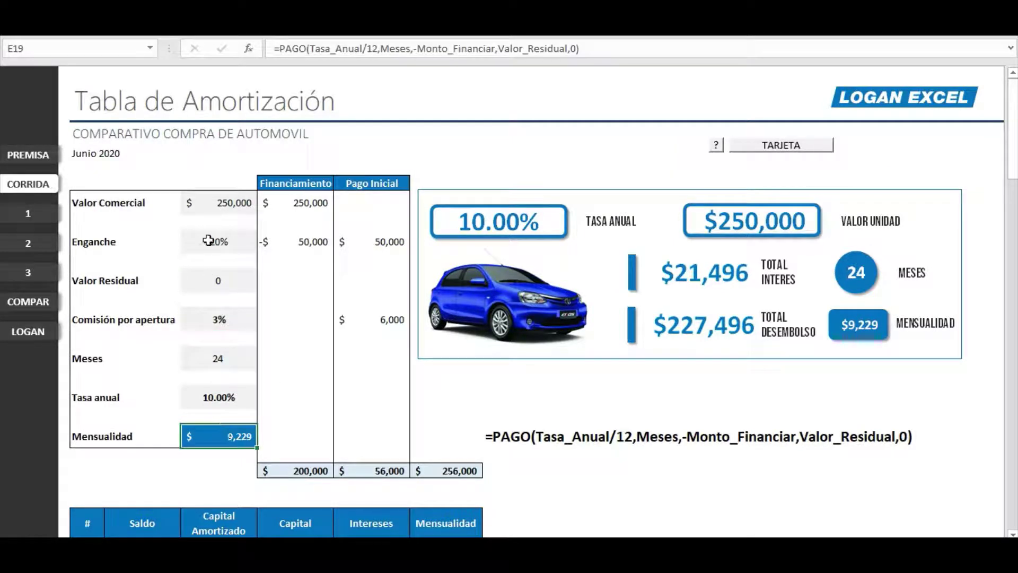
{"action": "left_click", "coordinate": [209, 212]}
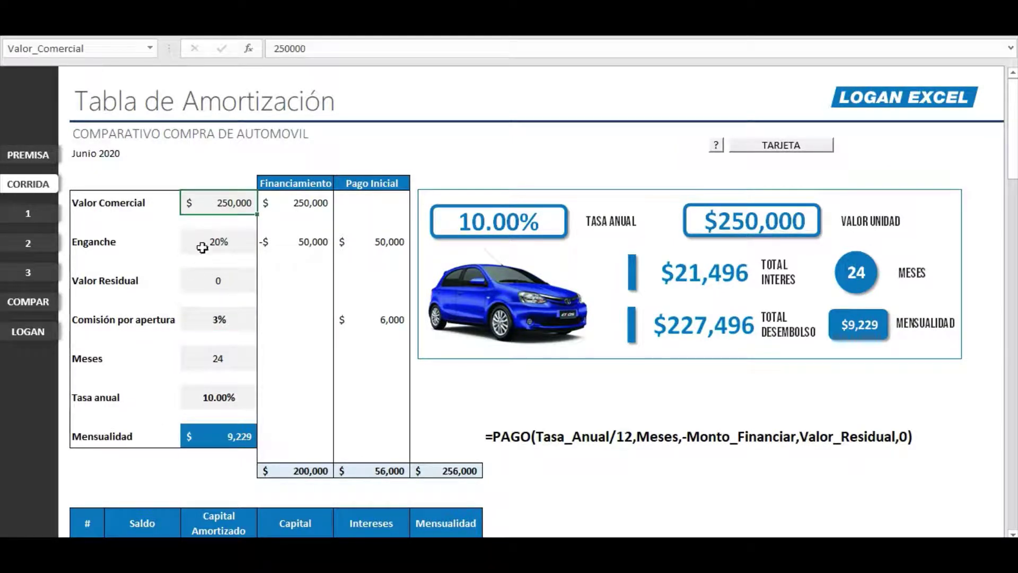
{"action": "left_click", "coordinate": [234, 242]}
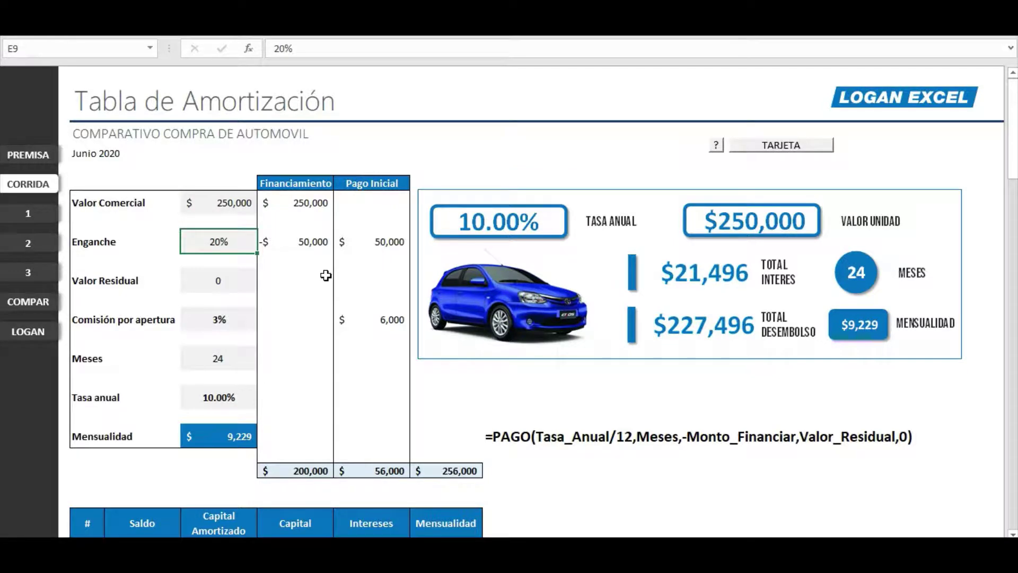
{"action": "left_click", "coordinate": [240, 397]}
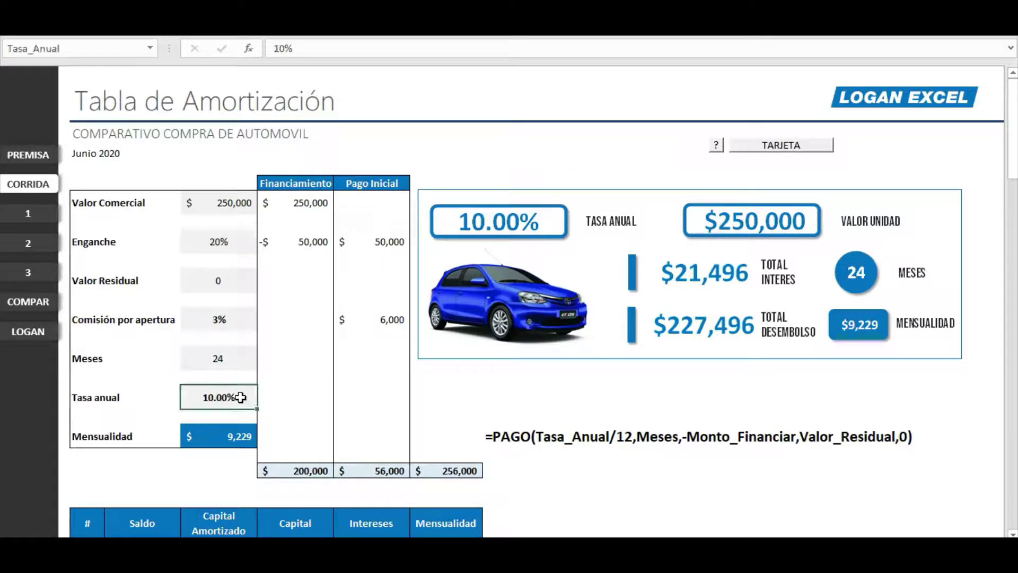
{"action": "left_click", "coordinate": [217, 436]}
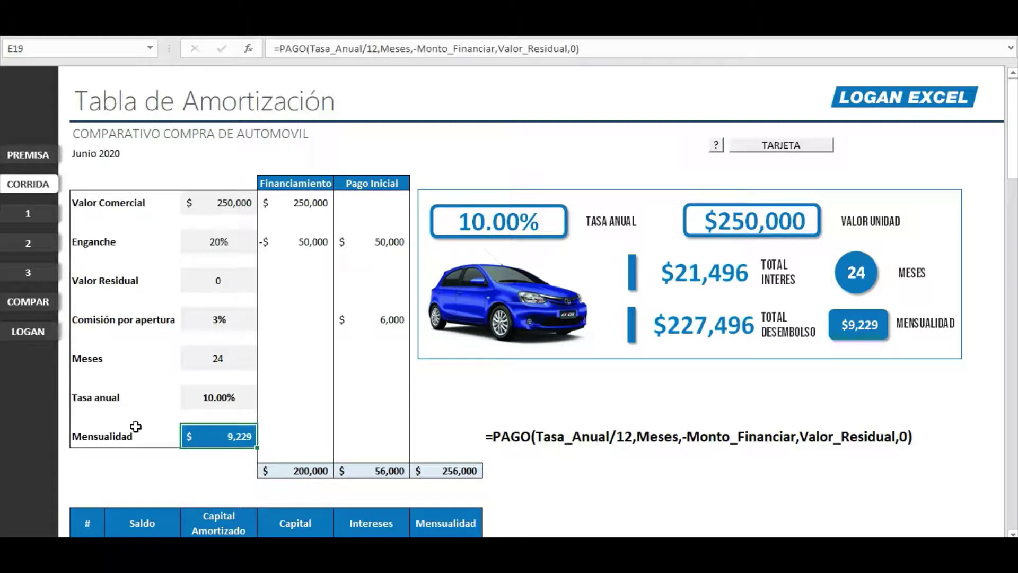
Set the loan term to 36 months and the Enganche down payment to 30%.
{"action": "left_click", "coordinate": [227, 359]}
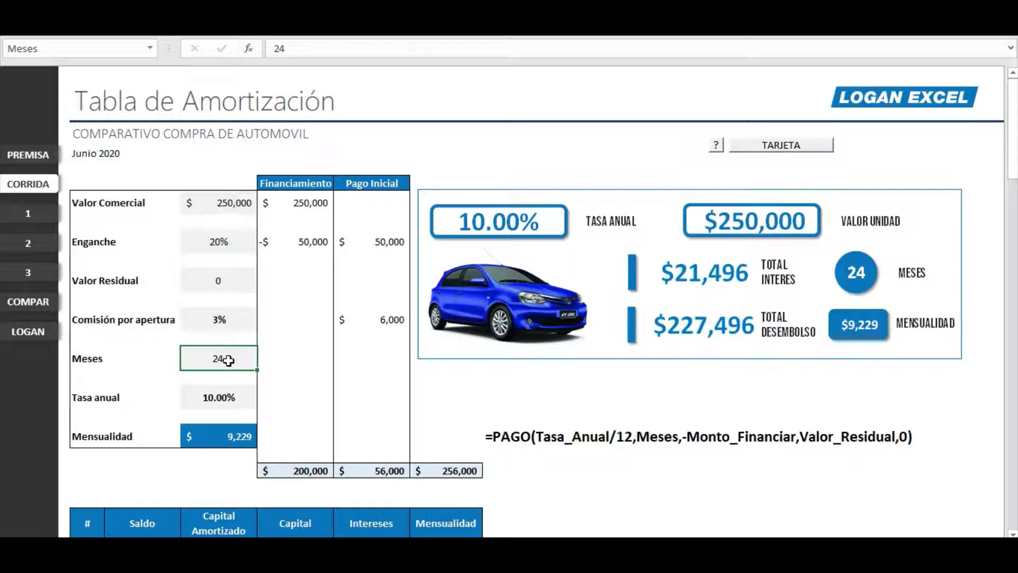
{"action": "type", "text": "36"}
{"action": "key", "text": "Return"}
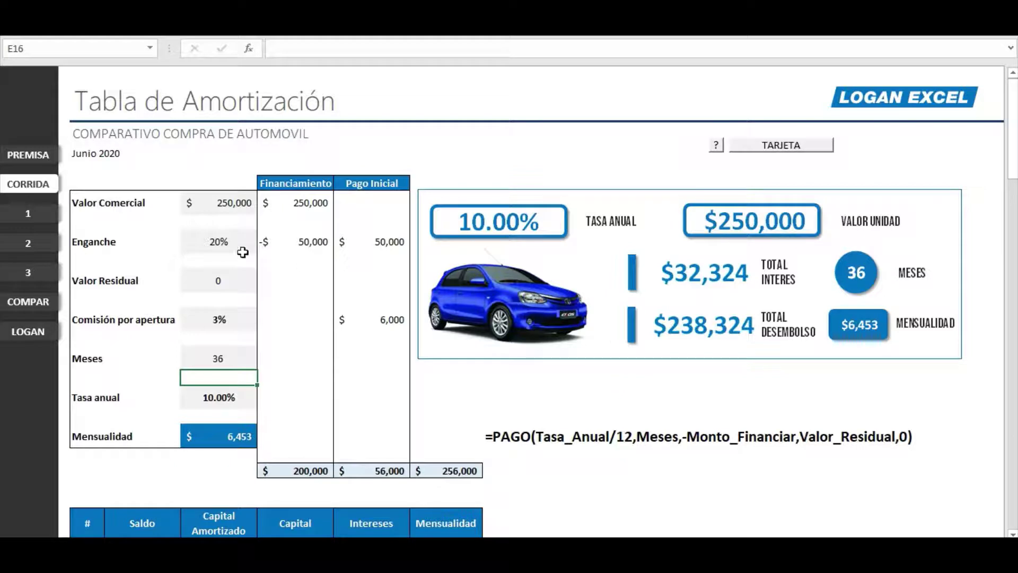
{"action": "left_click", "coordinate": [217, 243]}
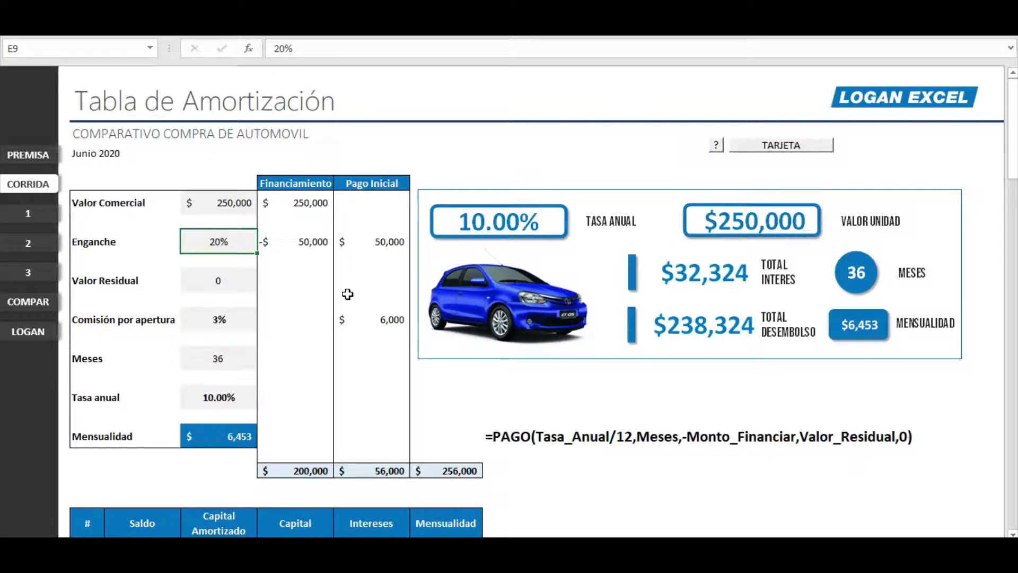
{"action": "type", "text": "3"}
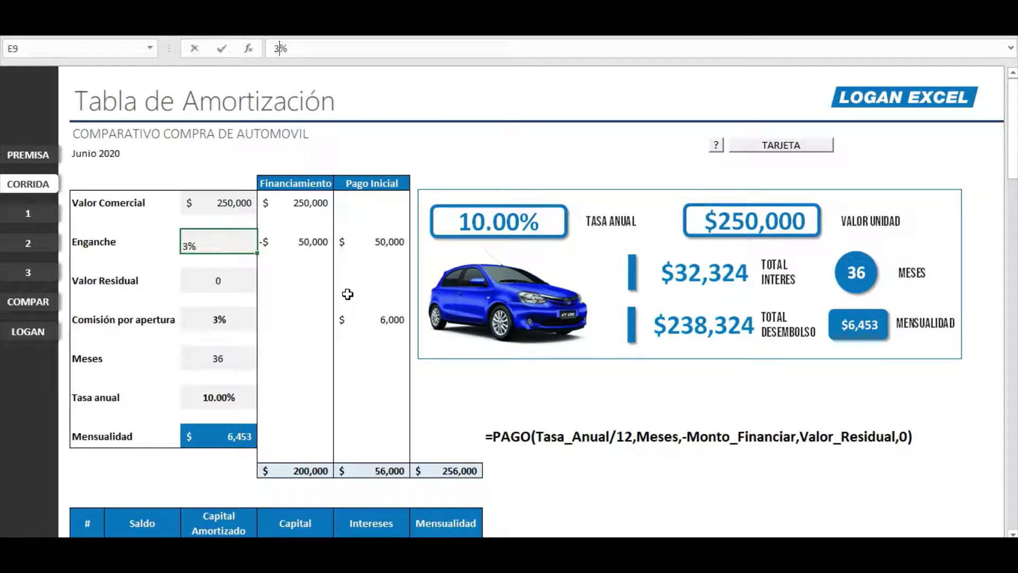
{"action": "type", "text": "0"}
{"action": "key", "text": "Return"}
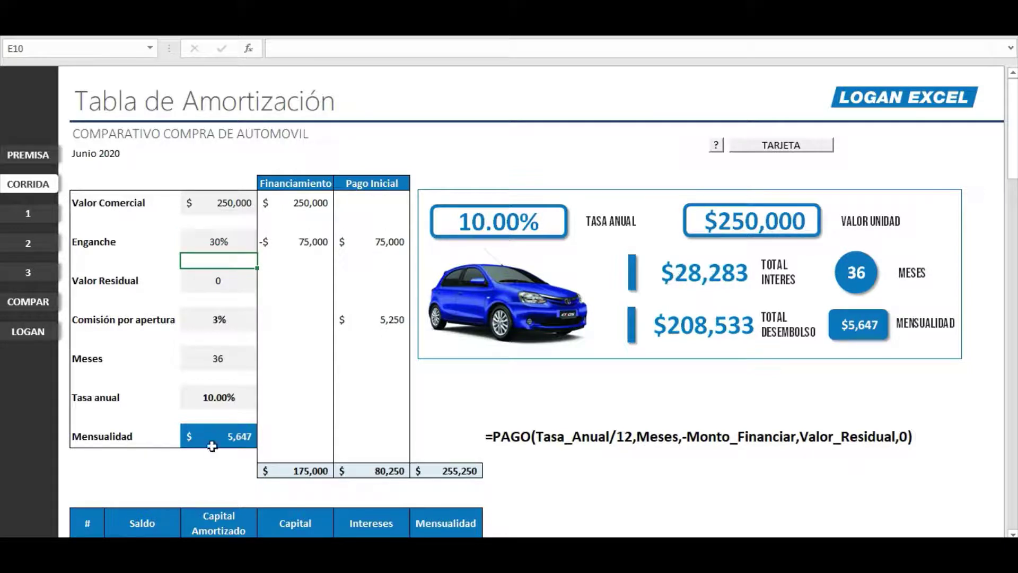
Select all the loan input values together in E7:E18.
{"action": "left_click", "coordinate": [187, 452]}
{"action": "left_click", "coordinate": [212, 472]}
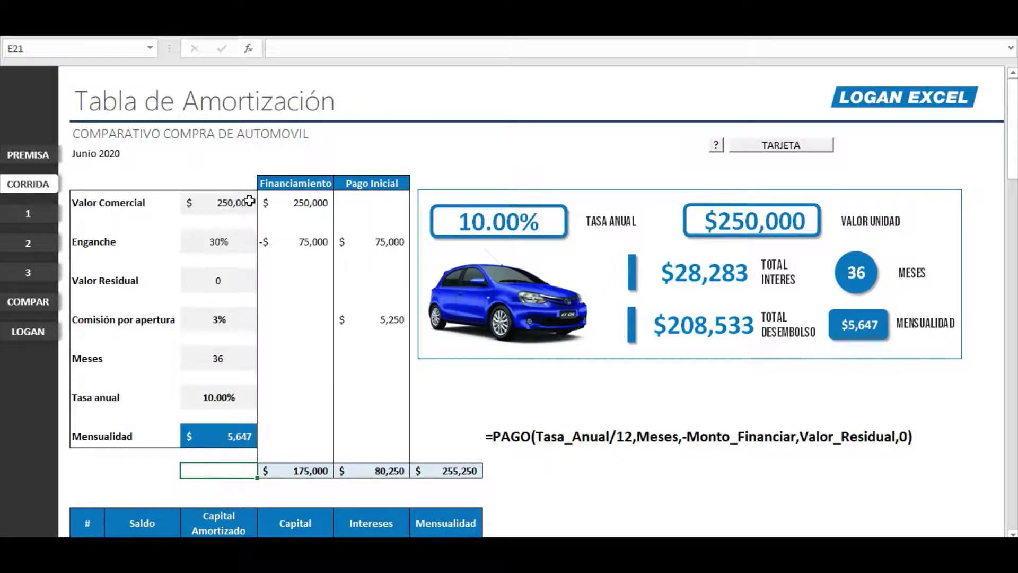
{"action": "left_click_drag", "start_coordinate": [245, 202], "coordinate": [232, 390]}
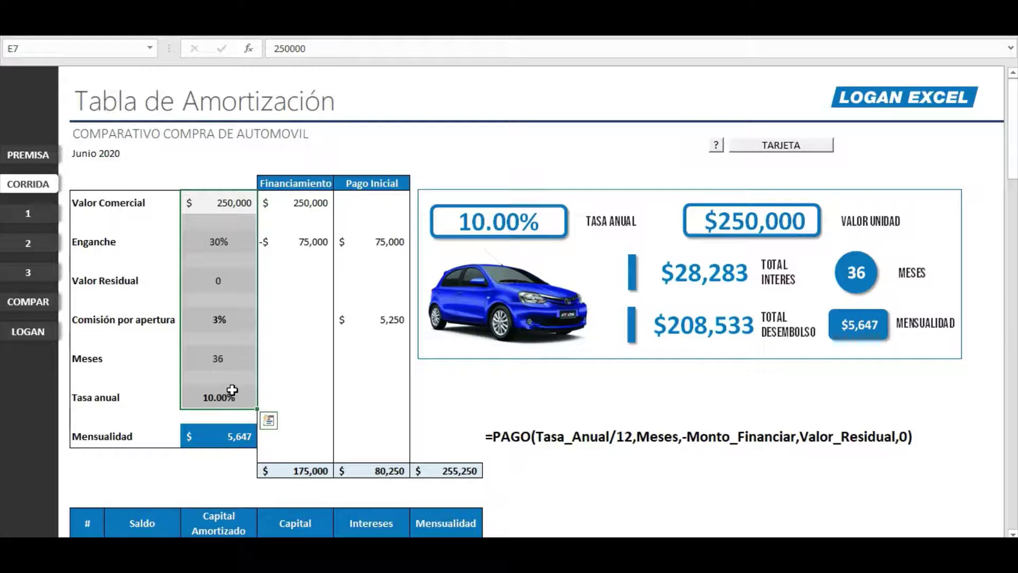
{"action": "left_click", "coordinate": [217, 299]}
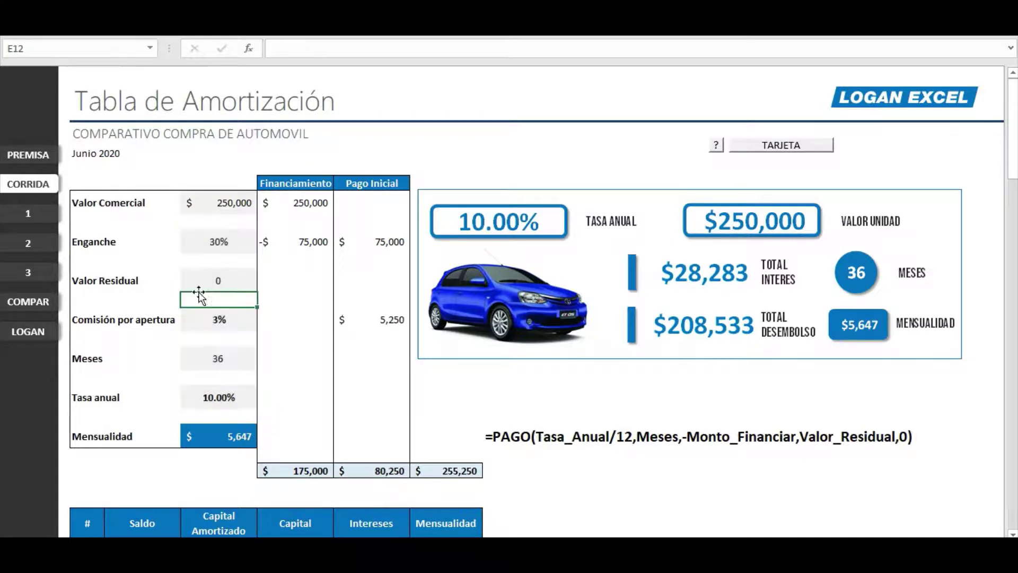
{"action": "scroll", "coordinate": [227, 336], "scroll_direction": "down", "scroll_amount": 2}
{"action": "scroll", "coordinate": [289, 344], "scroll_direction": "down", "scroll_amount": 4}
{"action": "scroll", "coordinate": [297, 348], "scroll_direction": "down", "scroll_amount": 1}
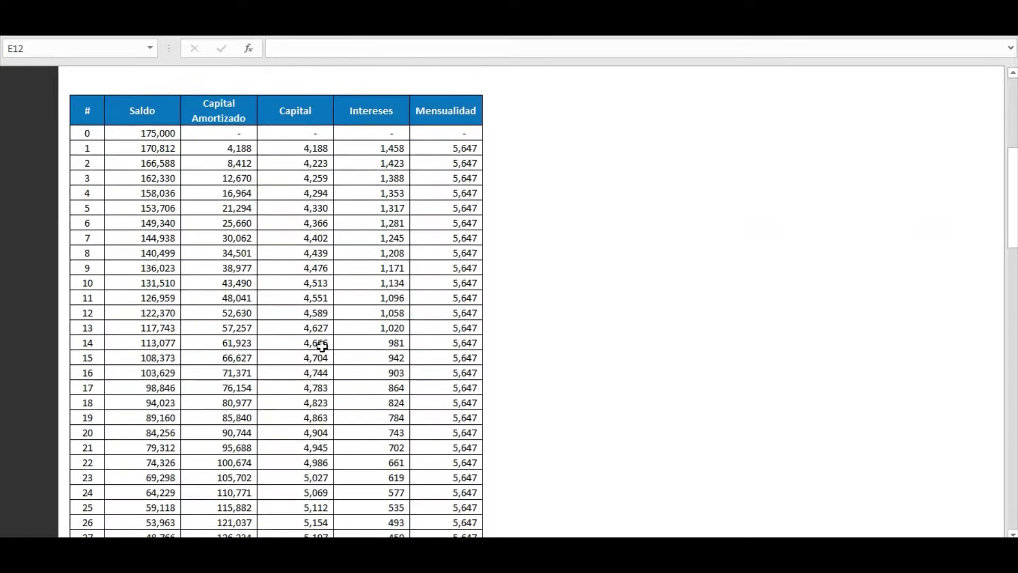
{"action": "scroll", "coordinate": [323, 345], "scroll_direction": "down", "scroll_amount": 4}
{"action": "scroll", "coordinate": [325, 342], "scroll_direction": "down", "scroll_amount": 6}
{"action": "scroll", "coordinate": [326, 343], "scroll_direction": "down", "scroll_amount": 3}
{"action": "scroll", "coordinate": [327, 342], "scroll_direction": "down", "scroll_amount": 2}
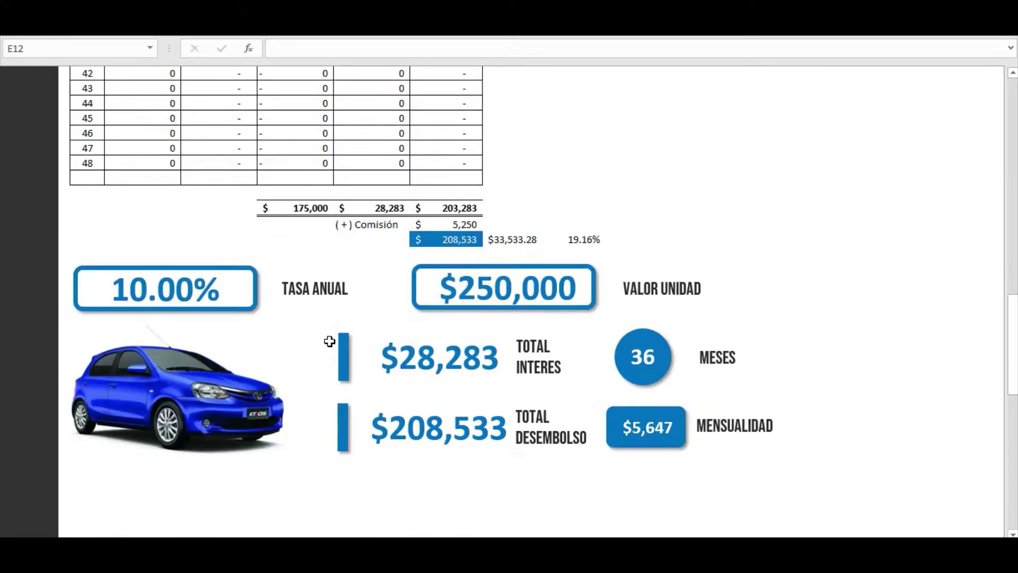
{"action": "scroll", "coordinate": [329, 341], "scroll_direction": "down", "scroll_amount": 1}
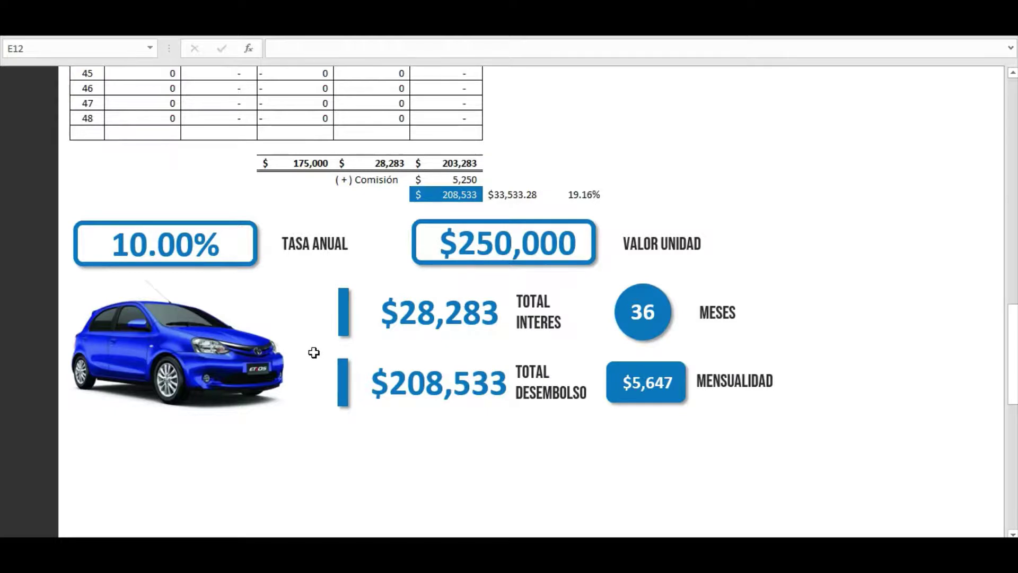
{"action": "scroll", "coordinate": [314, 353], "scroll_direction": "up", "scroll_amount": 3}
{"action": "scroll", "coordinate": [311, 348], "scroll_direction": "up", "scroll_amount": 4}
{"action": "scroll", "coordinate": [311, 347], "scroll_direction": "up", "scroll_amount": 8}
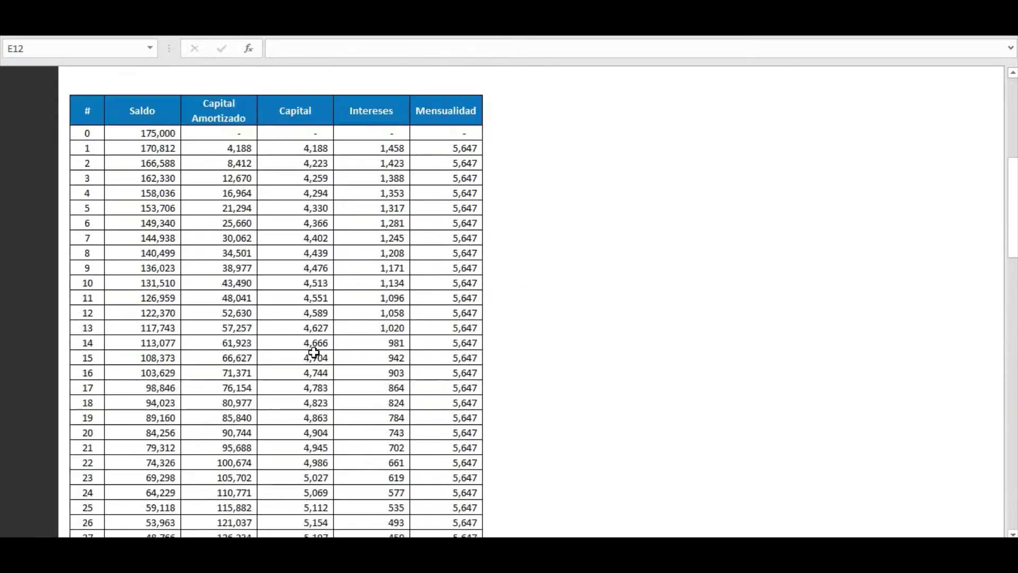
{"action": "scroll", "coordinate": [315, 354], "scroll_direction": "up", "scroll_amount": 4}
{"action": "scroll", "coordinate": [296, 349], "scroll_direction": "up", "scroll_amount": 2}
{"action": "left_click", "coordinate": [13, 86]}
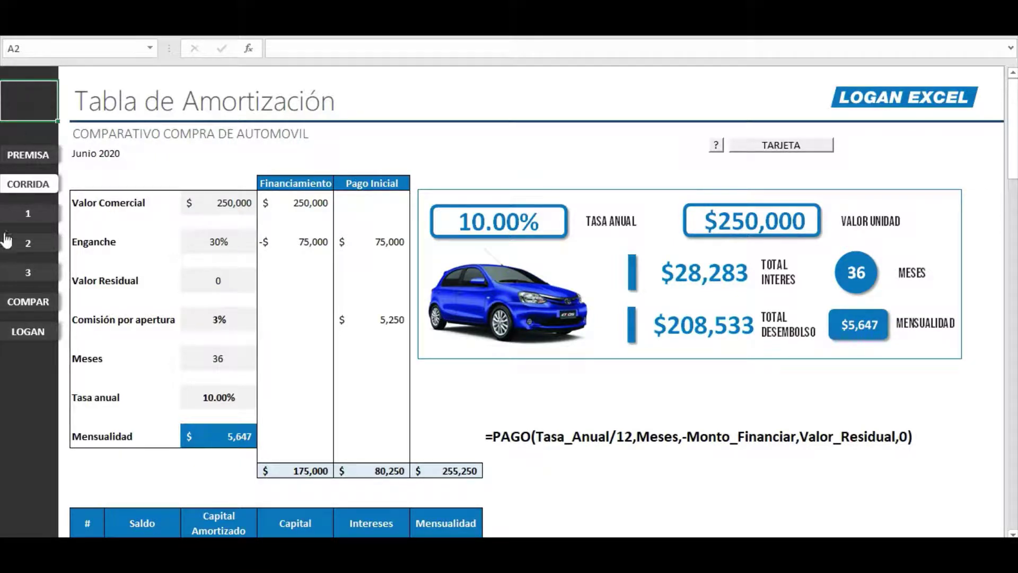
Review scenario 1's amortization table and Valor Comercial link, then load option 2 with the '2' button.
{"action": "left_click", "coordinate": [19, 222]}
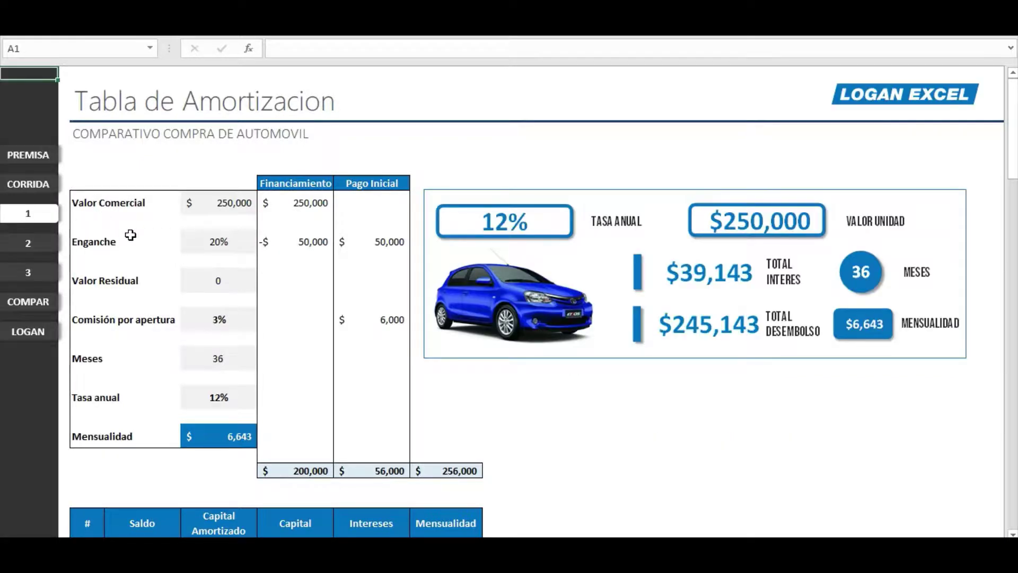
{"action": "left_click", "coordinate": [236, 203]}
{"action": "scroll", "coordinate": [244, 249], "scroll_direction": "down", "scroll_amount": 2}
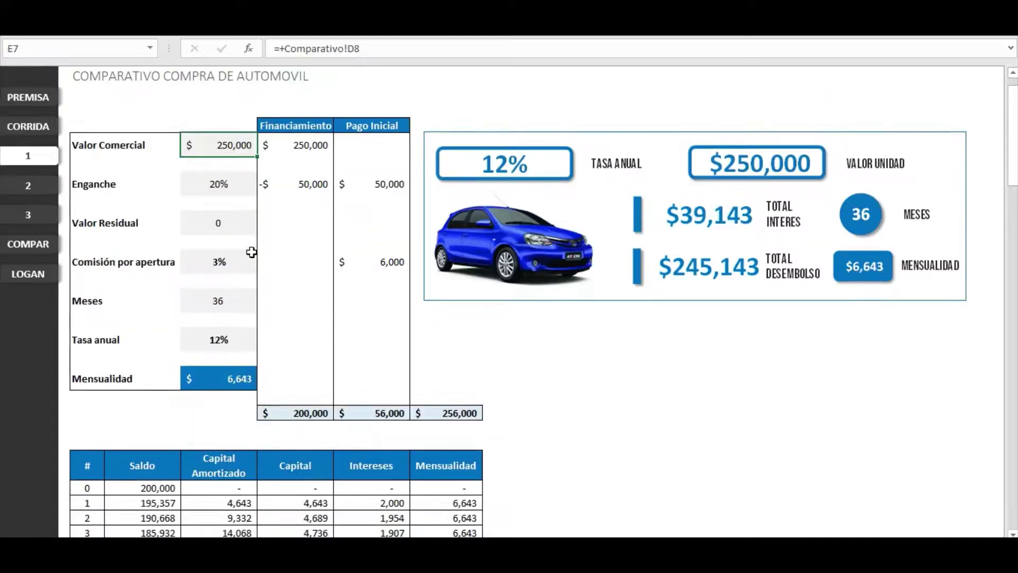
{"action": "scroll", "coordinate": [242, 251], "scroll_direction": "down", "scroll_amount": 1}
{"action": "scroll", "coordinate": [242, 251], "scroll_direction": "down", "scroll_amount": 1}
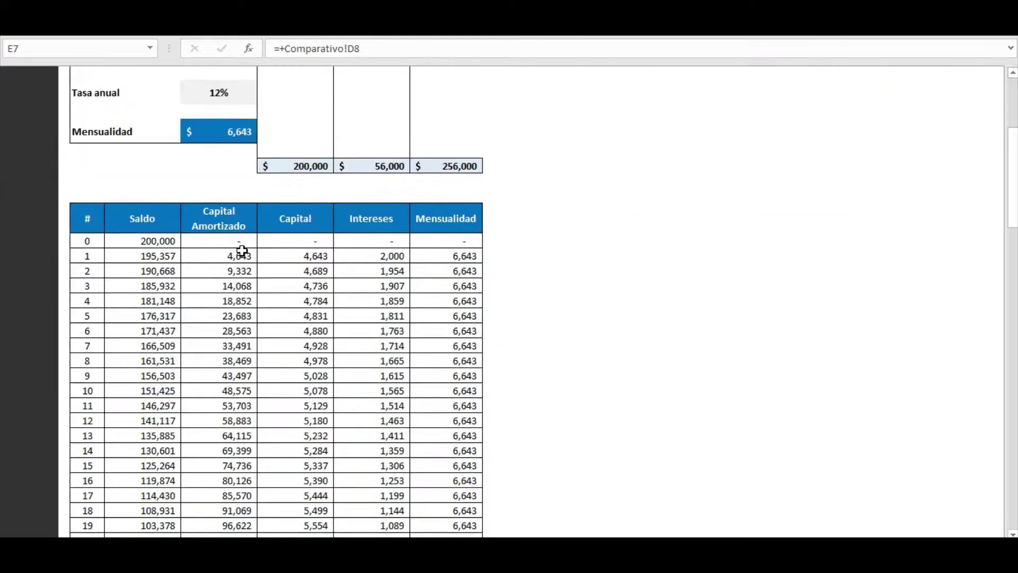
{"action": "scroll", "coordinate": [242, 251], "scroll_direction": "down", "scroll_amount": 5}
{"action": "scroll", "coordinate": [242, 251], "scroll_direction": "down", "scroll_amount": 5}
{"action": "scroll", "coordinate": [249, 250], "scroll_direction": "down", "scroll_amount": 7}
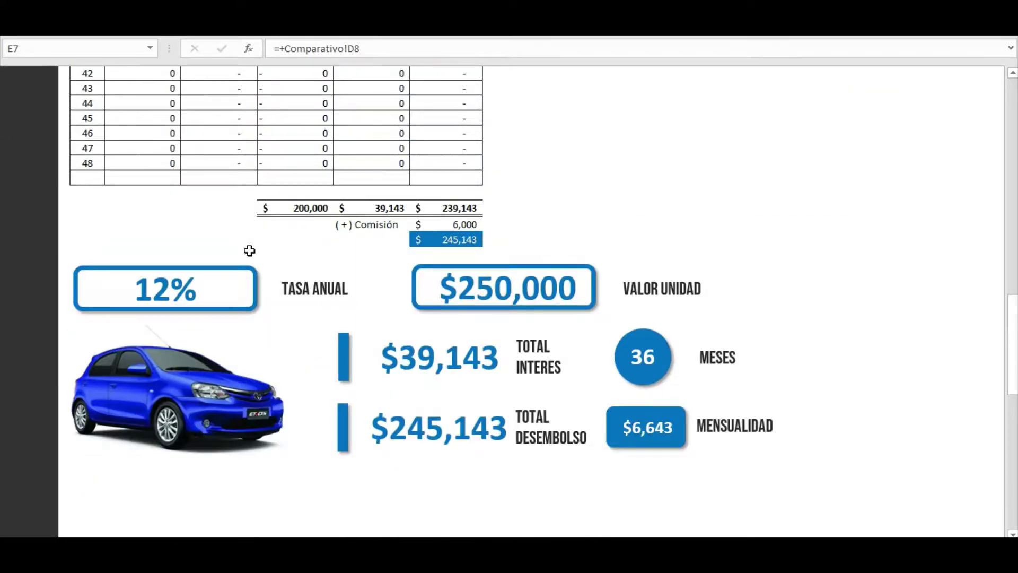
{"action": "scroll", "coordinate": [249, 250], "scroll_direction": "up", "scroll_amount": 6}
{"action": "scroll", "coordinate": [249, 250], "scroll_direction": "up", "scroll_amount": 6}
{"action": "scroll", "coordinate": [246, 250], "scroll_direction": "up", "scroll_amount": 10}
{"action": "scroll", "coordinate": [245, 250], "scroll_direction": "up", "scroll_amount": 3}
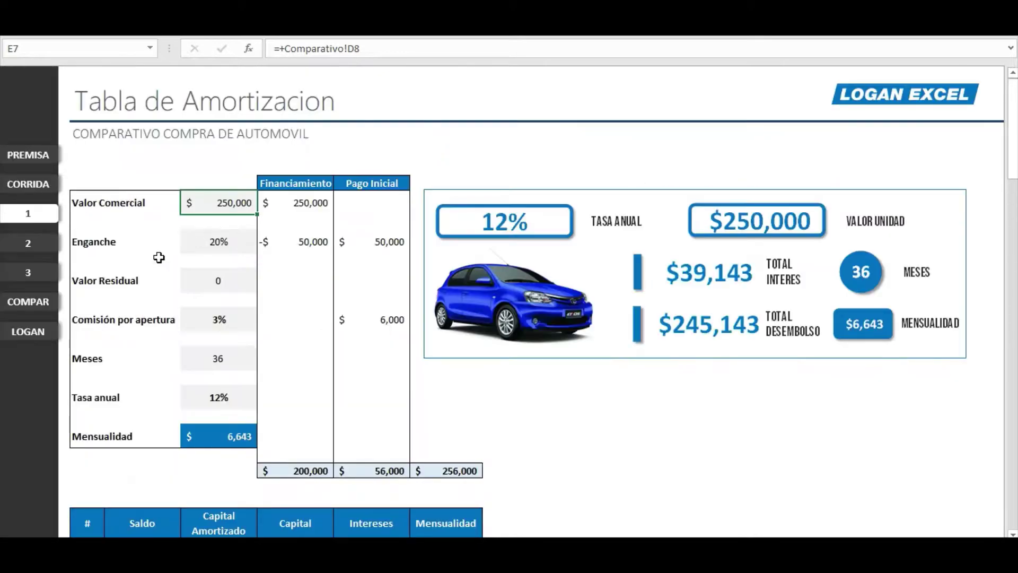
{"action": "left_click", "coordinate": [39, 245]}
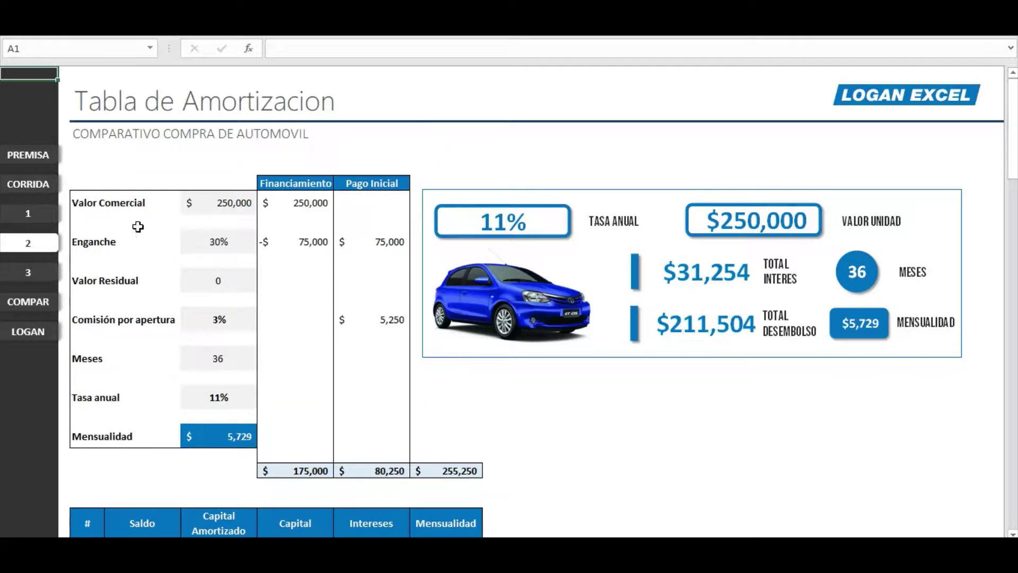
Review option 2's amortization rows and commercial-value link, then load option 3 with the '3' button.
{"action": "left_click", "coordinate": [230, 213]}
{"action": "scroll", "coordinate": [204, 268], "scroll_direction": "down", "scroll_amount": 5}
{"action": "scroll", "coordinate": [198, 268], "scroll_direction": "down", "scroll_amount": 5}
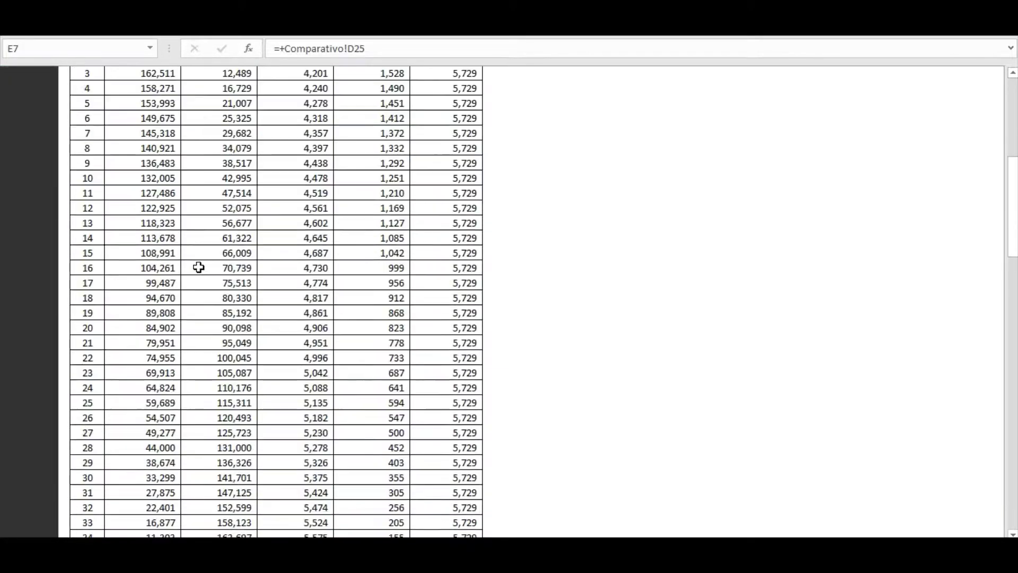
{"action": "scroll", "coordinate": [199, 267], "scroll_direction": "down", "scroll_amount": 7}
{"action": "scroll", "coordinate": [212, 259], "scroll_direction": "down", "scroll_amount": 7}
{"action": "scroll", "coordinate": [222, 257], "scroll_direction": "down", "scroll_amount": 2}
{"action": "scroll", "coordinate": [228, 257], "scroll_direction": "up", "scroll_amount": 2}
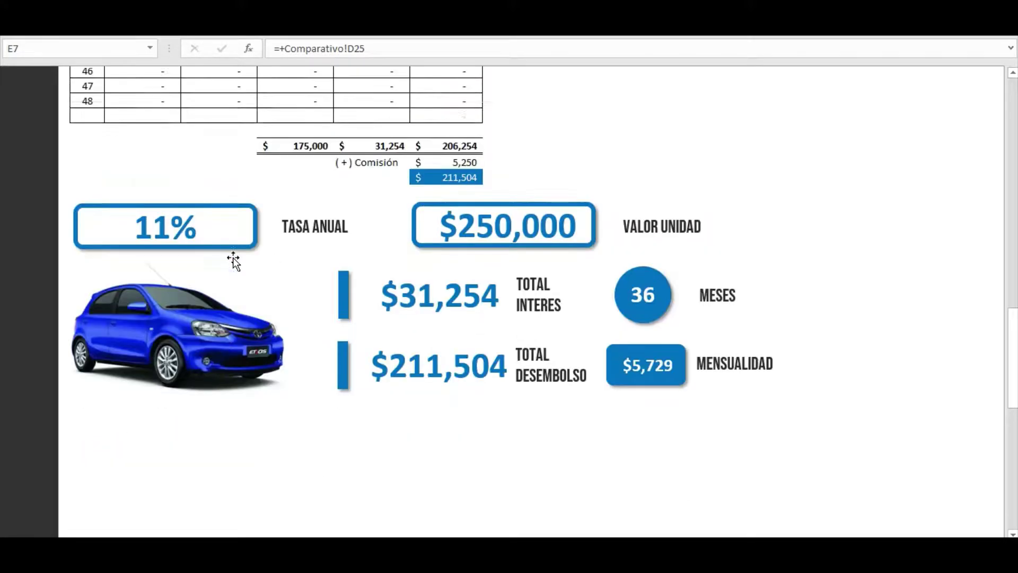
{"action": "scroll", "coordinate": [233, 256], "scroll_direction": "up", "scroll_amount": 1}
{"action": "scroll", "coordinate": [718, 355], "scroll_direction": "up", "scroll_amount": 1}
{"action": "scroll", "coordinate": [615, 345], "scroll_direction": "up", "scroll_amount": 2}
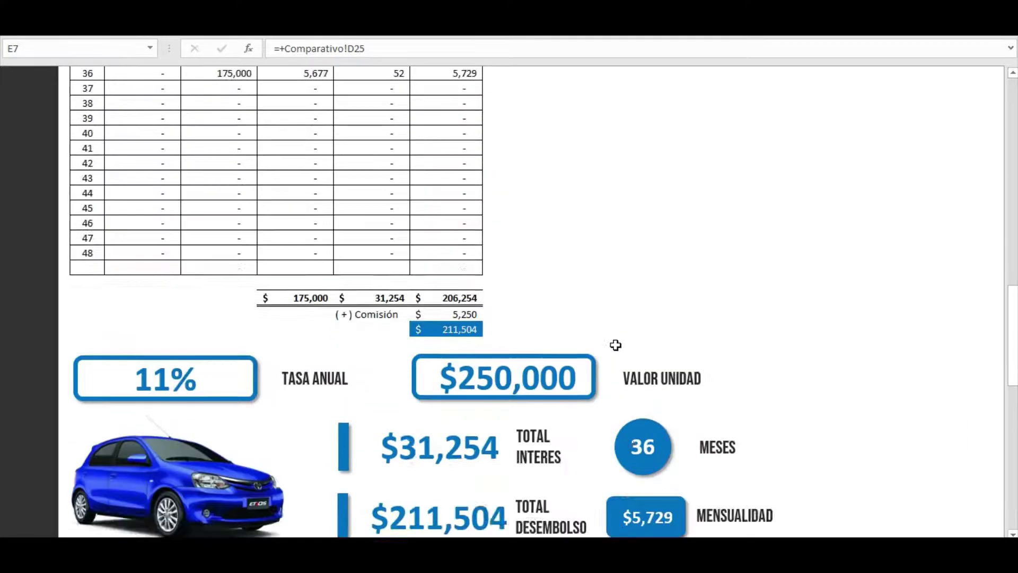
{"action": "scroll", "coordinate": [599, 339], "scroll_direction": "up", "scroll_amount": 6}
{"action": "scroll", "coordinate": [461, 313], "scroll_direction": "up", "scroll_amount": 5}
{"action": "scroll", "coordinate": [297, 286], "scroll_direction": "up", "scroll_amount": 5}
{"action": "scroll", "coordinate": [185, 285], "scroll_direction": "up", "scroll_amount": 2}
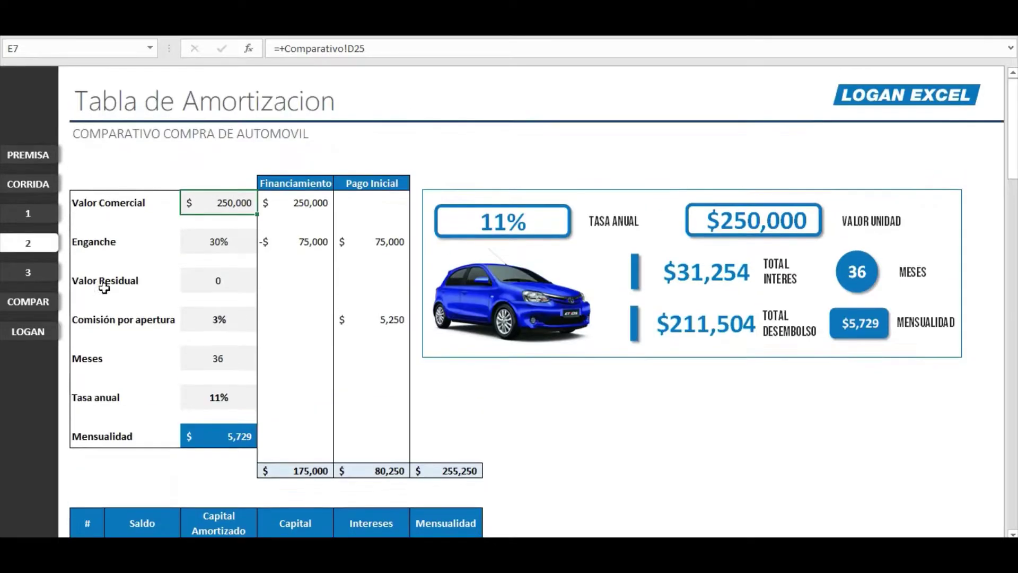
{"action": "left_click", "coordinate": [24, 272]}
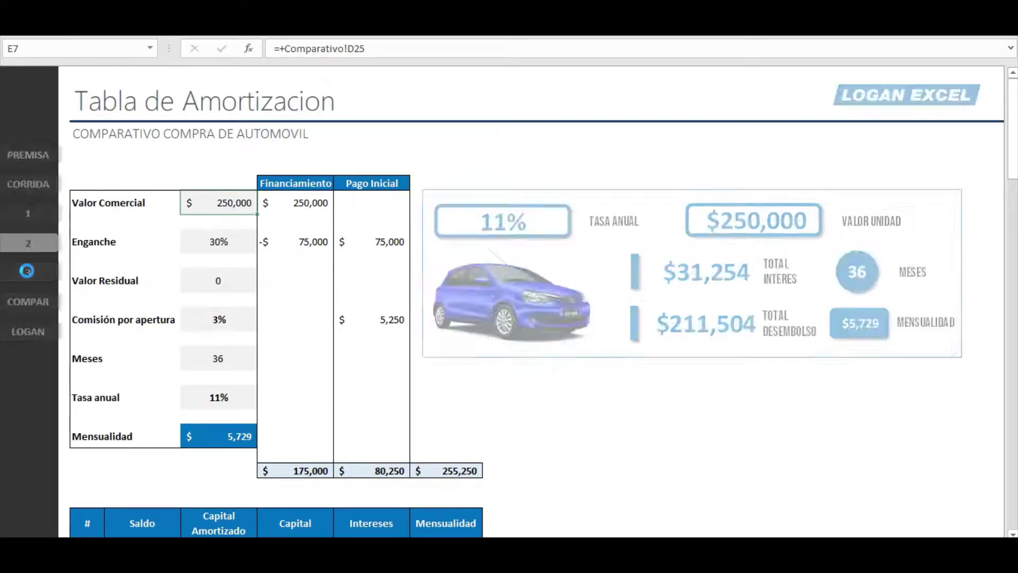
Review option 3's amortization rows, then go to the Comparativo sheet via the COMPAR button.
{"action": "left_click", "coordinate": [205, 211]}
{"action": "scroll", "coordinate": [212, 265], "scroll_direction": "down", "scroll_amount": 4}
{"action": "scroll", "coordinate": [245, 266], "scroll_direction": "down", "scroll_amount": 8}
{"action": "scroll", "coordinate": [250, 277], "scroll_direction": "down", "scroll_amount": 8}
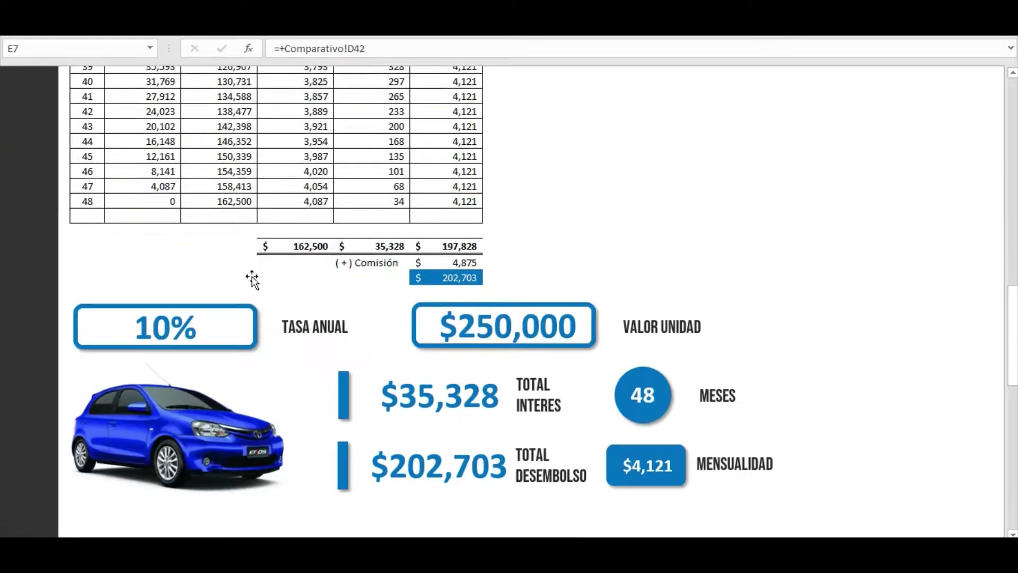
{"action": "scroll", "coordinate": [253, 275], "scroll_direction": "down", "scroll_amount": 4}
{"action": "scroll", "coordinate": [285, 274], "scroll_direction": "up", "scroll_amount": 3}
{"action": "scroll", "coordinate": [285, 274], "scroll_direction": "up", "scroll_amount": 4}
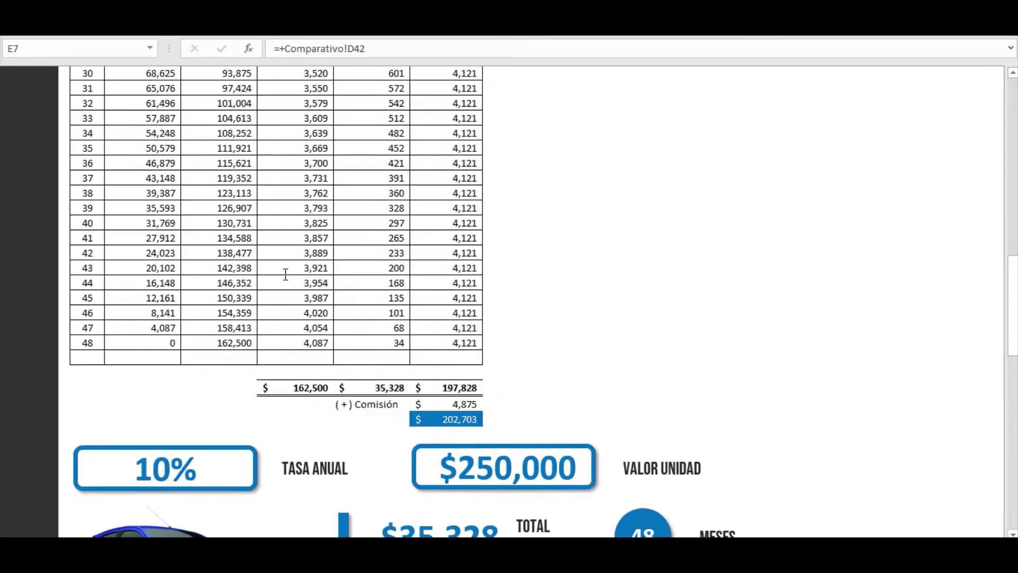
{"action": "scroll", "coordinate": [285, 274], "scroll_direction": "up", "scroll_amount": 8}
{"action": "scroll", "coordinate": [285, 273], "scroll_direction": "up", "scroll_amount": 5}
{"action": "scroll", "coordinate": [285, 273], "scroll_direction": "up", "scroll_amount": 3}
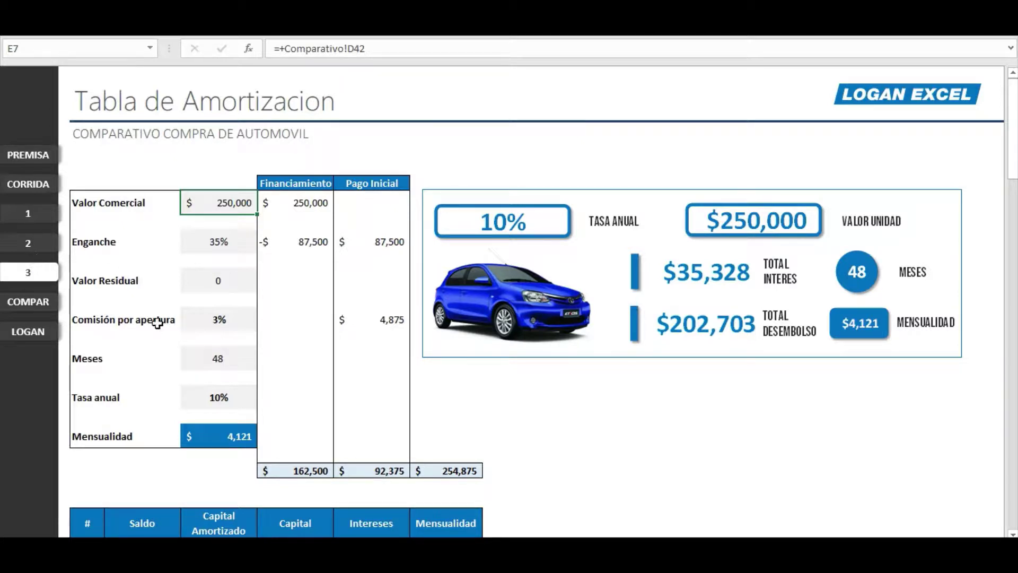
{"action": "left_click", "coordinate": [47, 306]}
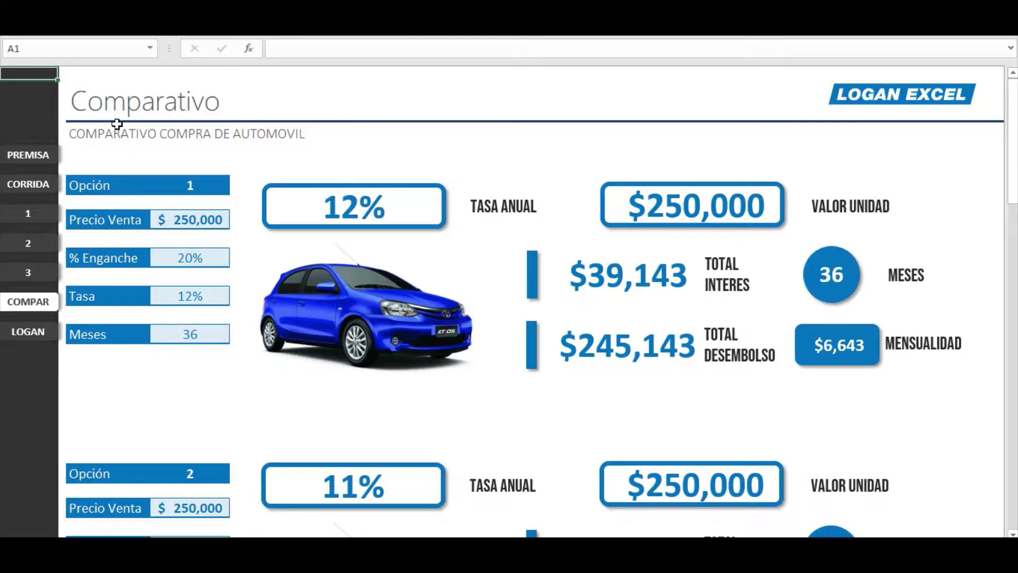
{"action": "left_click", "coordinate": [210, 185]}
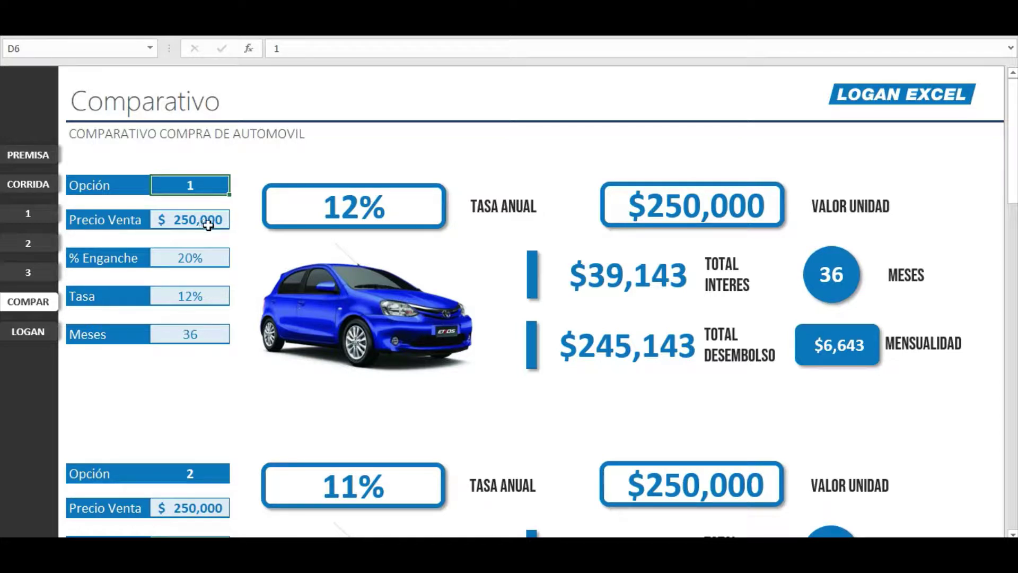
{"action": "left_click", "coordinate": [44, 218]}
{"action": "left_click", "coordinate": [41, 248]}
{"action": "left_click", "coordinate": [41, 273]}
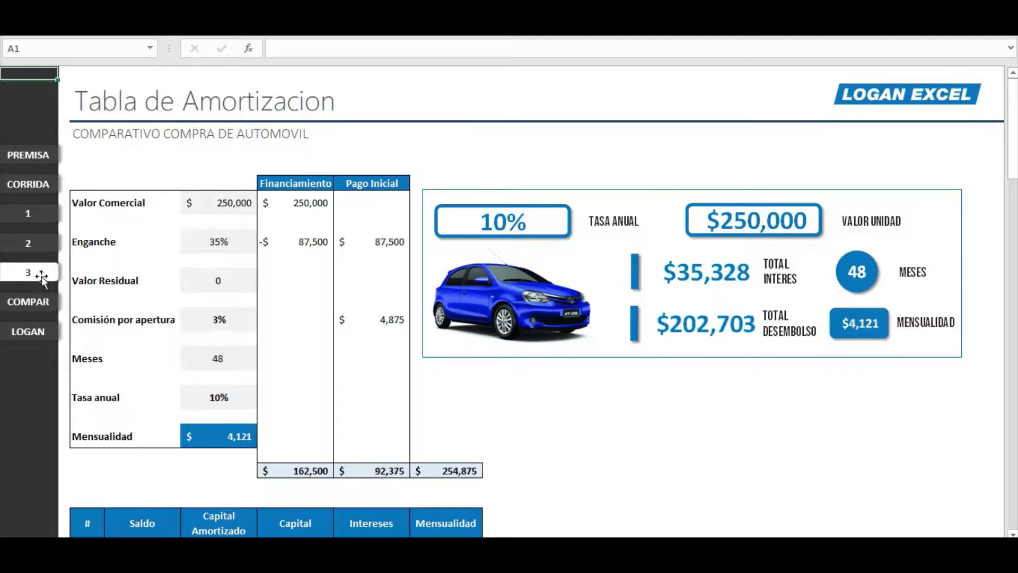
{"action": "left_click", "coordinate": [44, 300]}
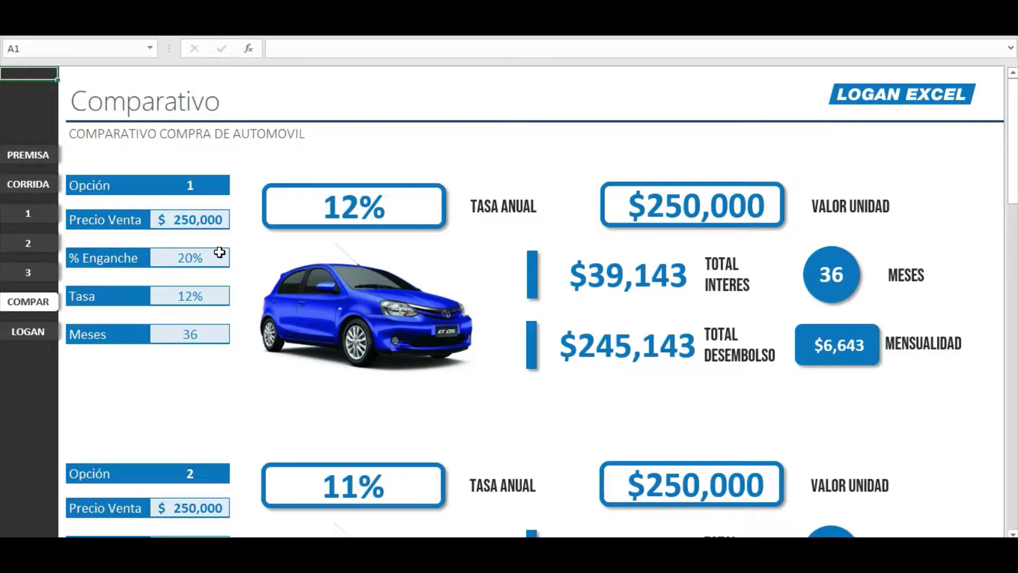
{"action": "left_click", "coordinate": [262, 158]}
{"action": "scroll", "coordinate": [204, 221], "scroll_direction": "down", "scroll_amount": 2}
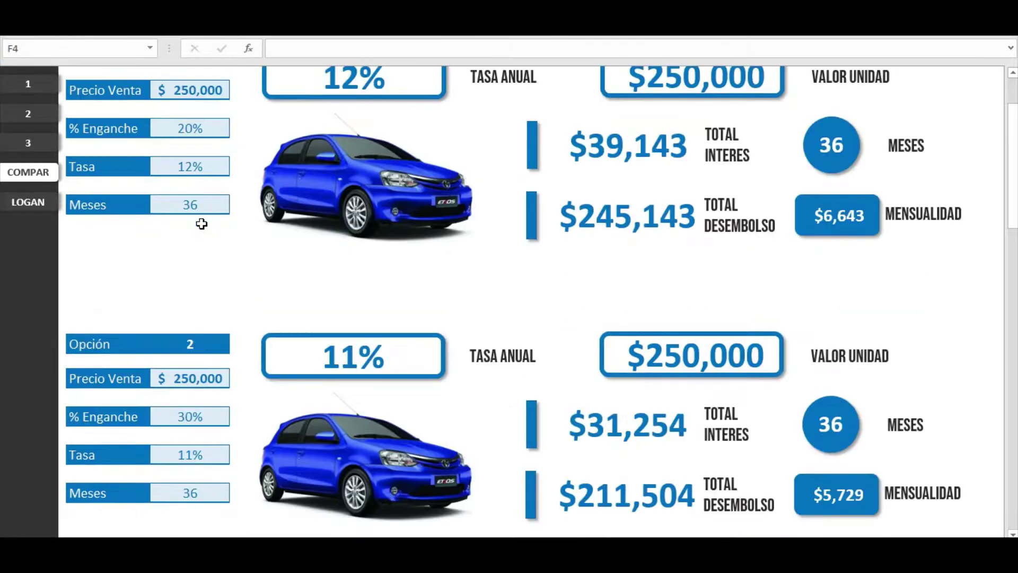
{"action": "scroll", "coordinate": [201, 223], "scroll_direction": "down", "scroll_amount": 4}
{"action": "scroll", "coordinate": [213, 227], "scroll_direction": "down", "scroll_amount": 2}
{"action": "scroll", "coordinate": [220, 230], "scroll_direction": "down", "scroll_amount": 1}
{"action": "scroll", "coordinate": [223, 241], "scroll_direction": "down", "scroll_amount": 2}
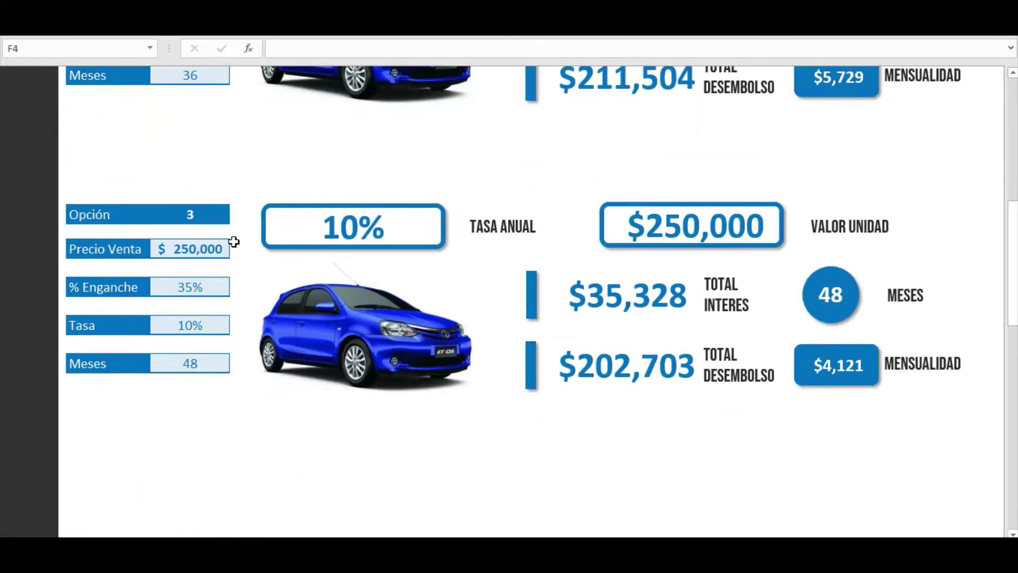
{"action": "scroll", "coordinate": [232, 241], "scroll_direction": "up", "scroll_amount": 4}
{"action": "scroll", "coordinate": [232, 241], "scroll_direction": "up", "scroll_amount": 4}
{"action": "scroll", "coordinate": [234, 241], "scroll_direction": "up", "scroll_amount": 4}
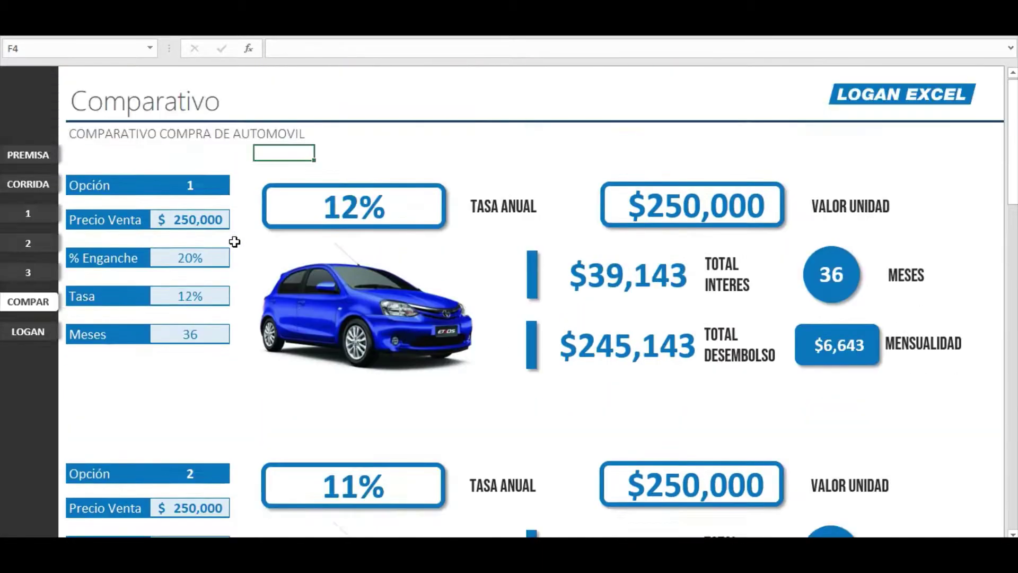
{"action": "left_click", "coordinate": [189, 376]}
{"action": "left_click", "coordinate": [206, 222]}
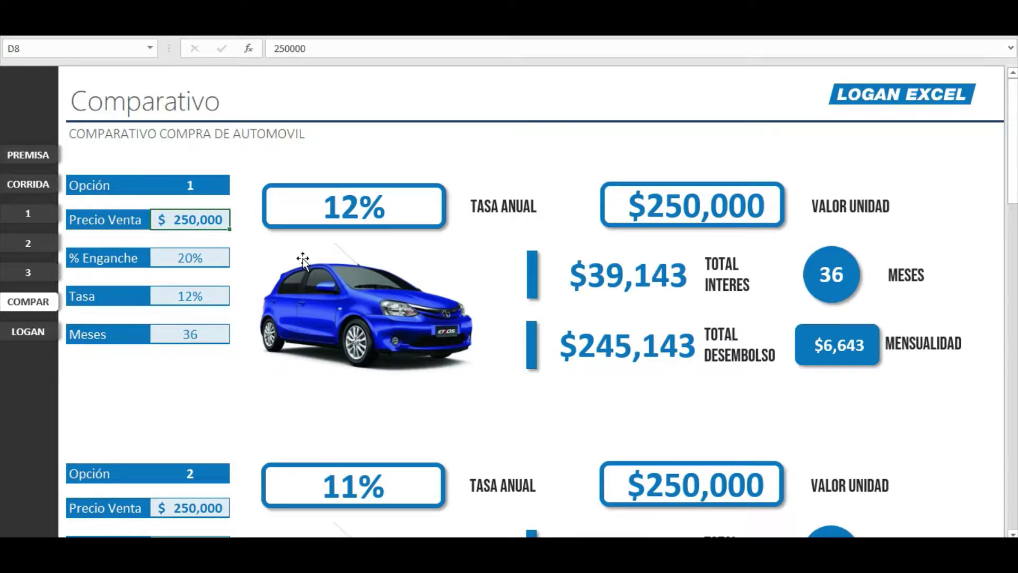
{"action": "left_click", "coordinate": [203, 342]}
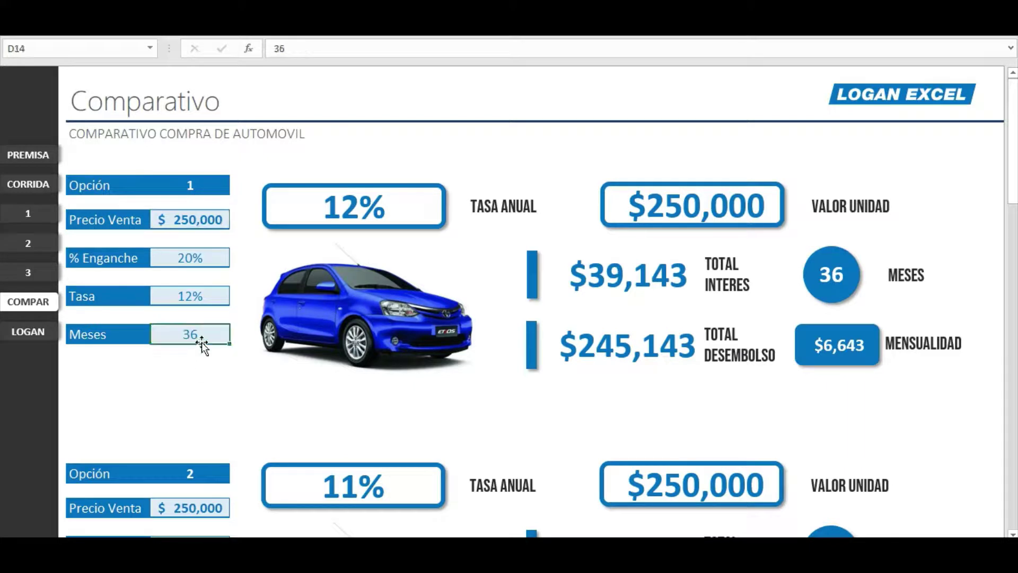
{"action": "left_click", "coordinate": [194, 226]}
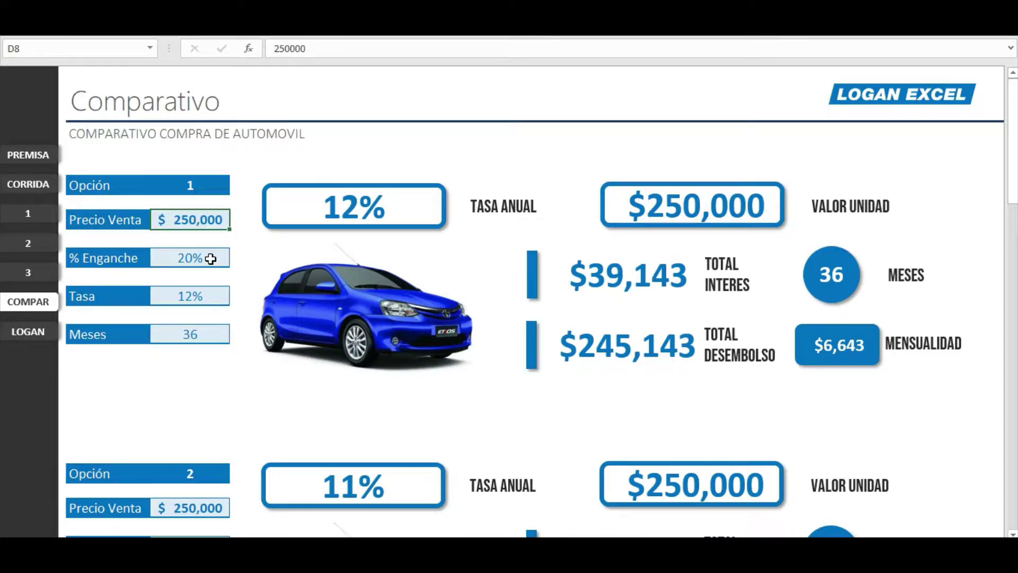
{"action": "left_click", "coordinate": [204, 259]}
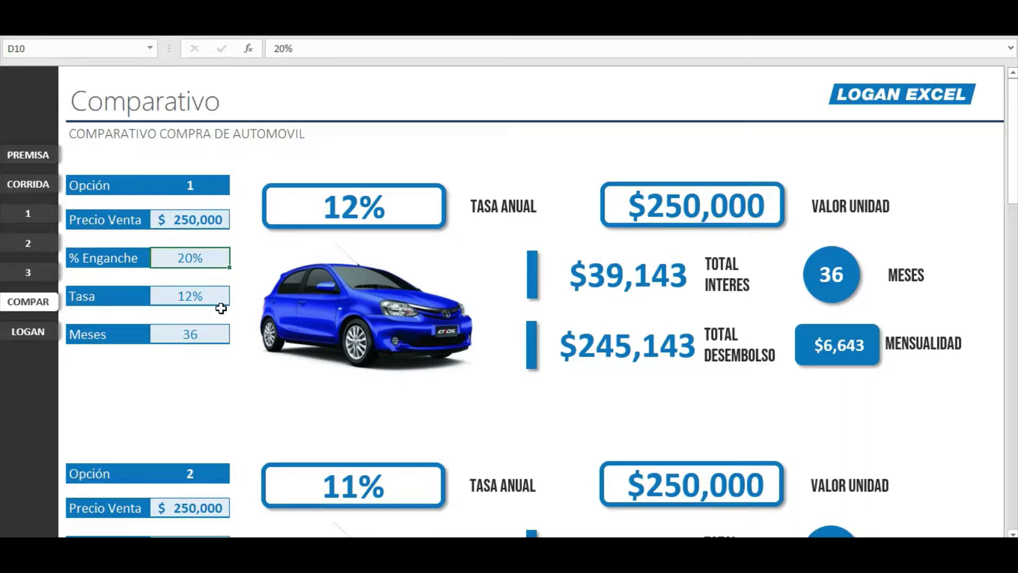
{"action": "left_click", "coordinate": [220, 304]}
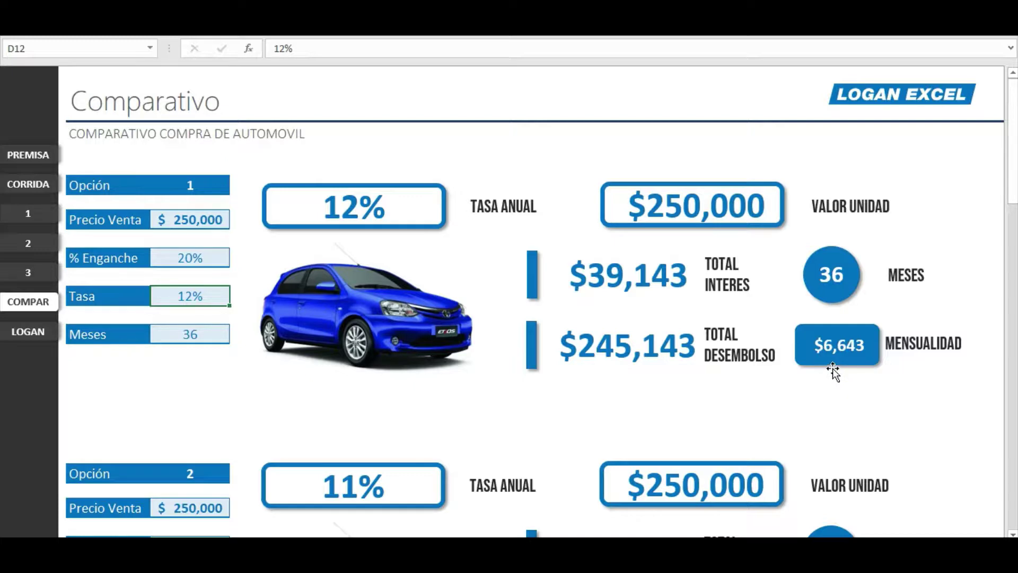
{"action": "scroll", "coordinate": [336, 380], "scroll_direction": "down", "scroll_amount": 2}
{"action": "scroll", "coordinate": [307, 375], "scroll_direction": "down", "scroll_amount": 2}
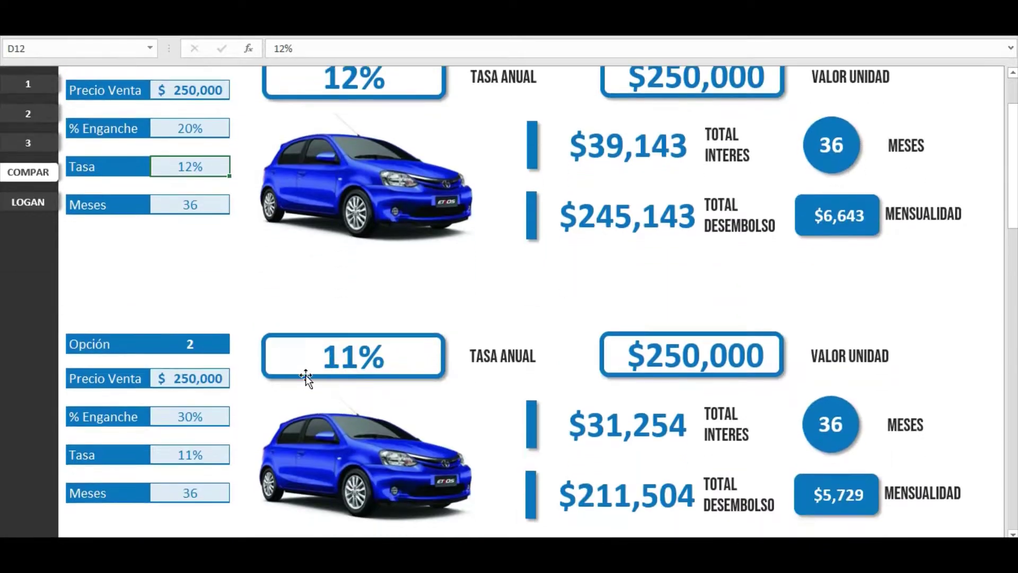
{"action": "left_click", "coordinate": [219, 346]}
{"action": "scroll", "coordinate": [218, 347], "scroll_direction": "down", "scroll_amount": 2}
{"action": "left_click", "coordinate": [218, 330]}
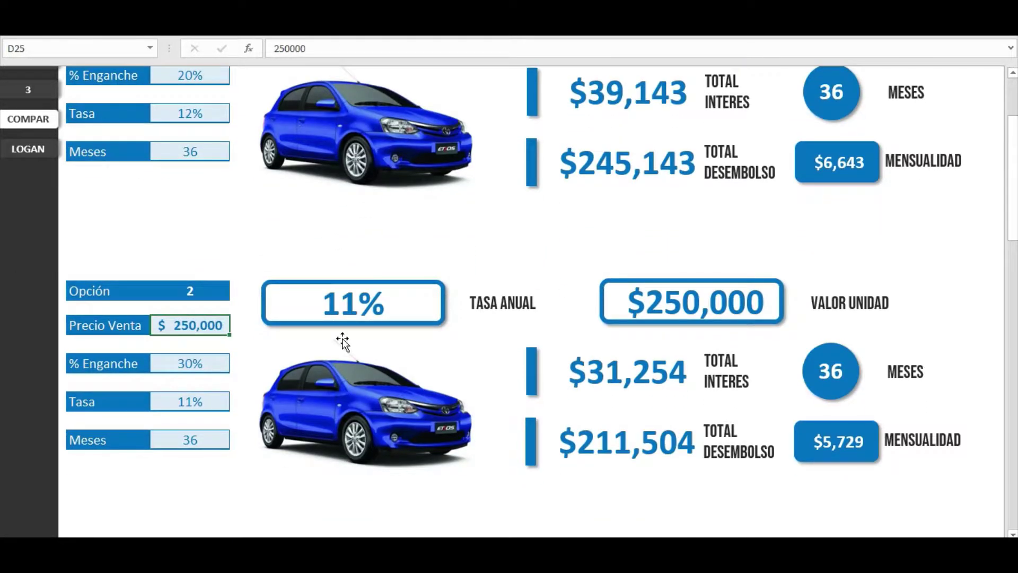
{"action": "scroll", "coordinate": [318, 350], "scroll_direction": "up", "scroll_amount": 2}
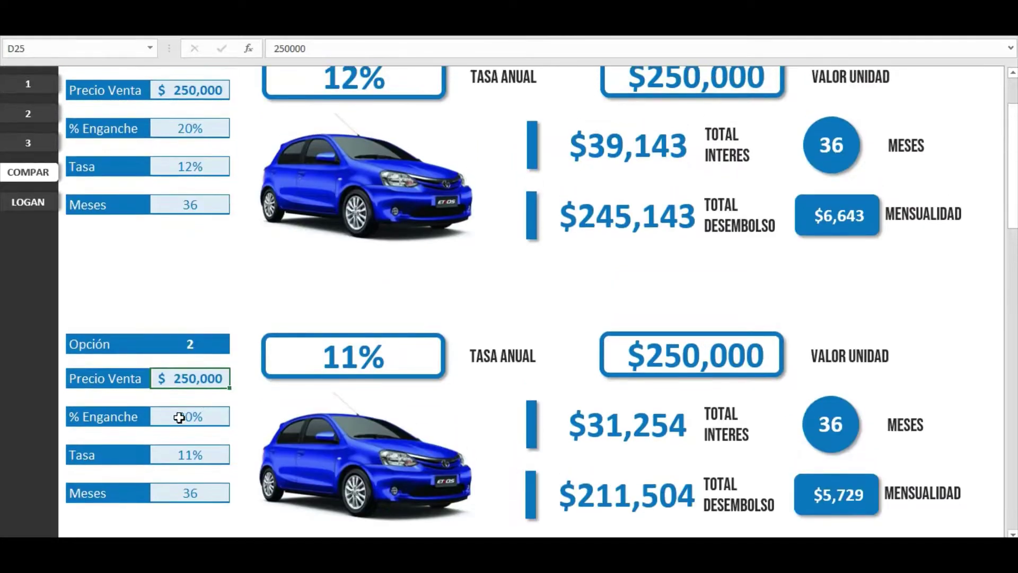
{"action": "left_click", "coordinate": [182, 416]}
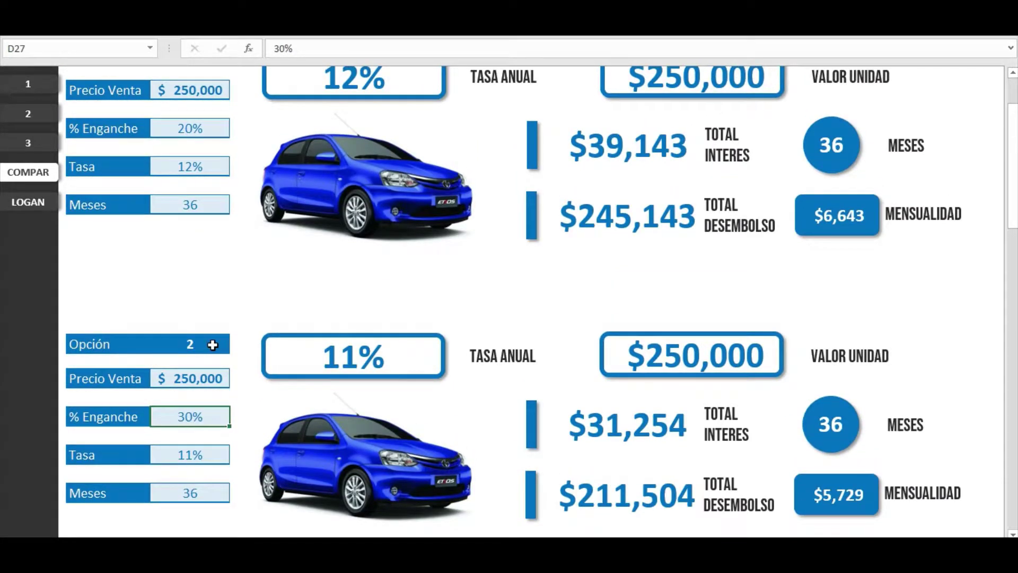
{"action": "left_click", "coordinate": [220, 451]}
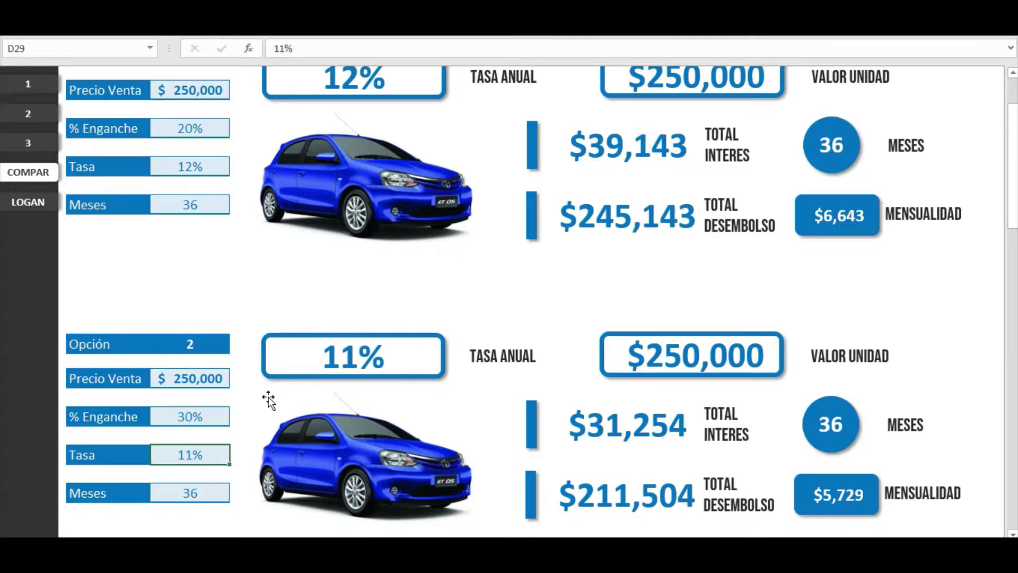
{"action": "left_click", "coordinate": [215, 487]}
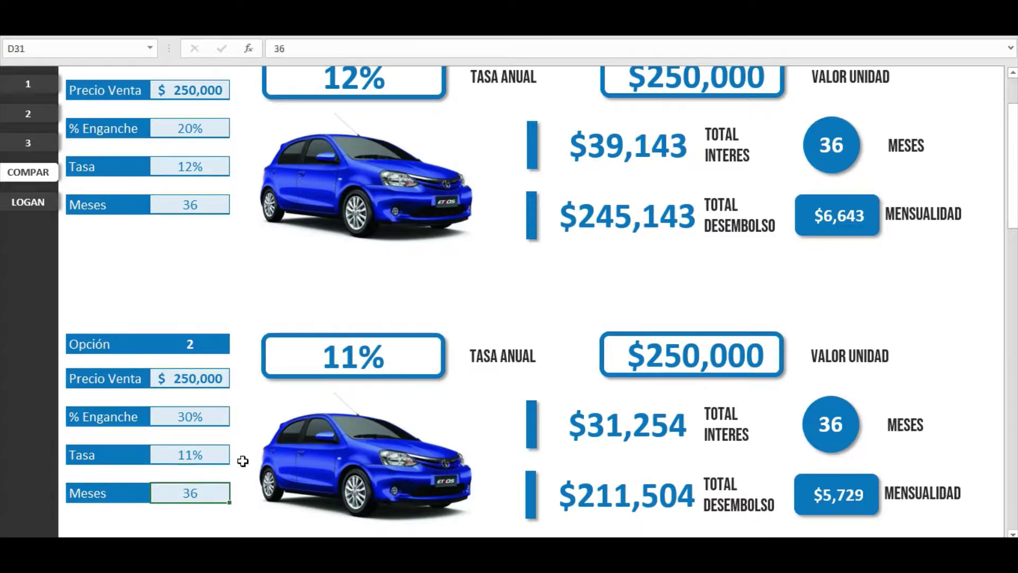
{"action": "scroll", "coordinate": [453, 393], "scroll_direction": "down", "scroll_amount": 1}
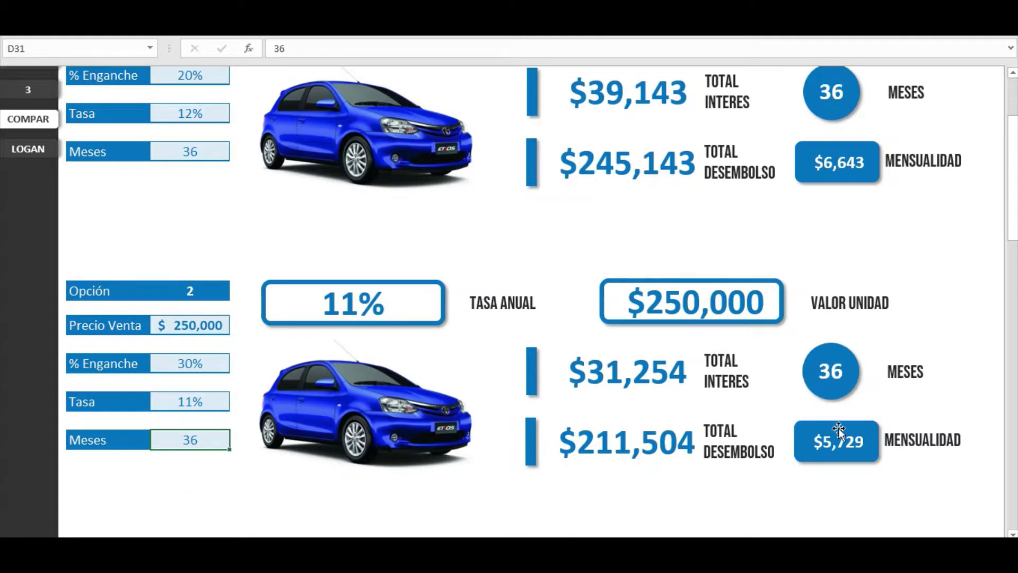
{"action": "scroll", "coordinate": [848, 454], "scroll_direction": "down", "scroll_amount": 2}
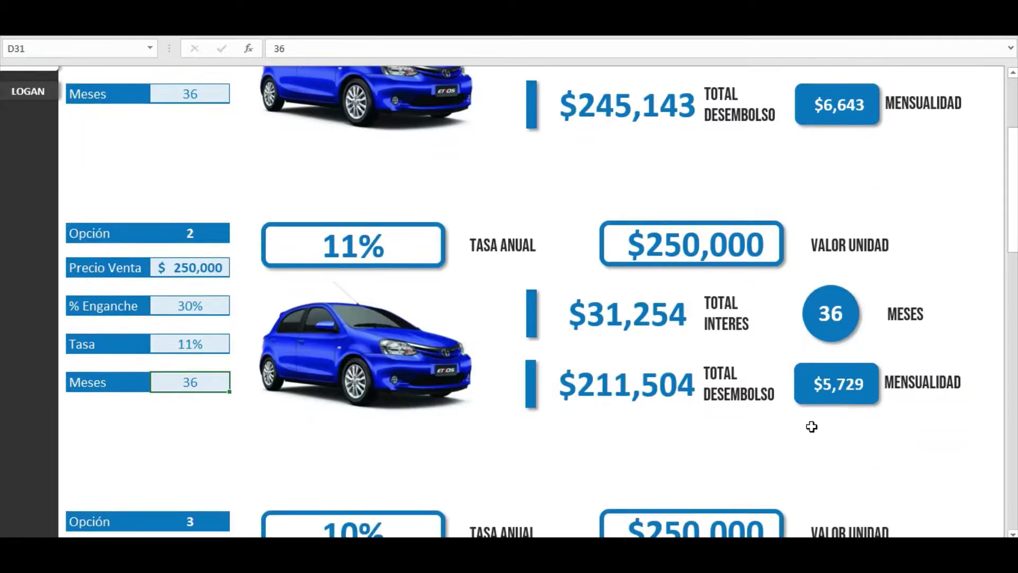
{"action": "scroll", "coordinate": [620, 438], "scroll_direction": "down", "scroll_amount": 1}
{"action": "scroll", "coordinate": [369, 443], "scroll_direction": "down", "scroll_amount": 1}
{"action": "left_click", "coordinate": [209, 422]}
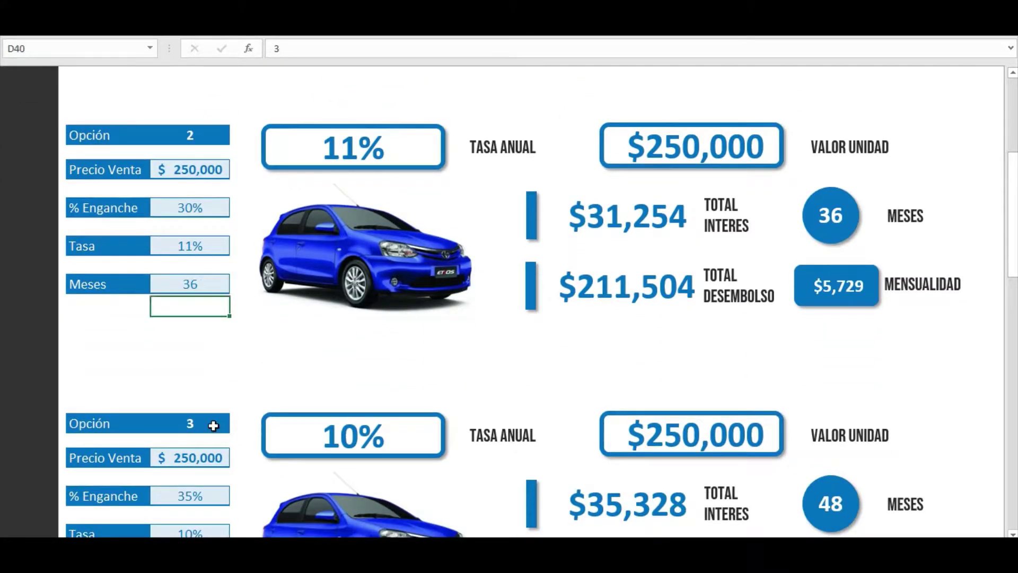
{"action": "scroll", "coordinate": [231, 408], "scroll_direction": "down", "scroll_amount": 1}
{"action": "scroll", "coordinate": [162, 319], "scroll_direction": "down", "scroll_amount": 1}
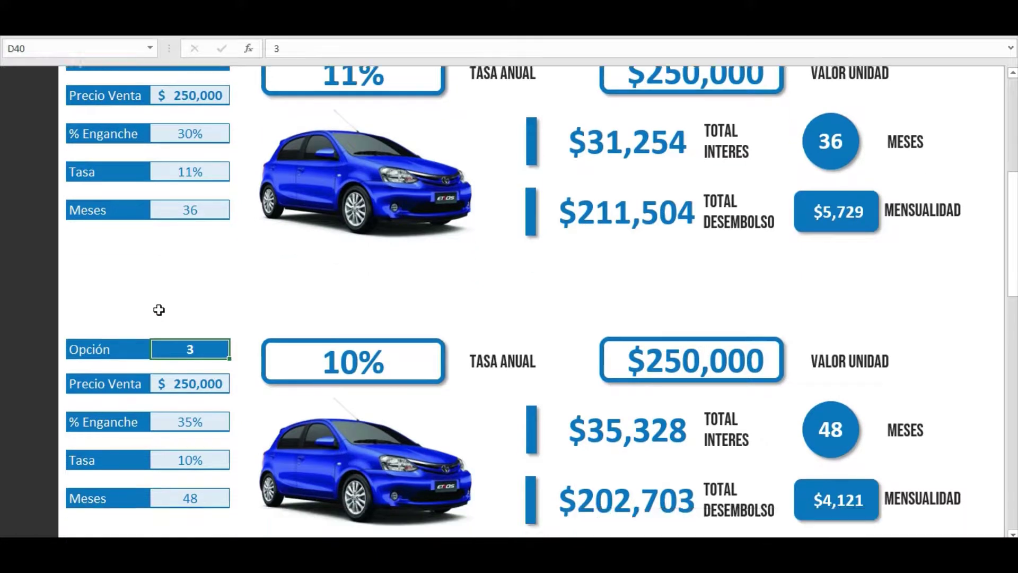
{"action": "left_click", "coordinate": [184, 371]}
{"action": "scroll", "coordinate": [188, 301], "scroll_direction": "down", "scroll_amount": 1}
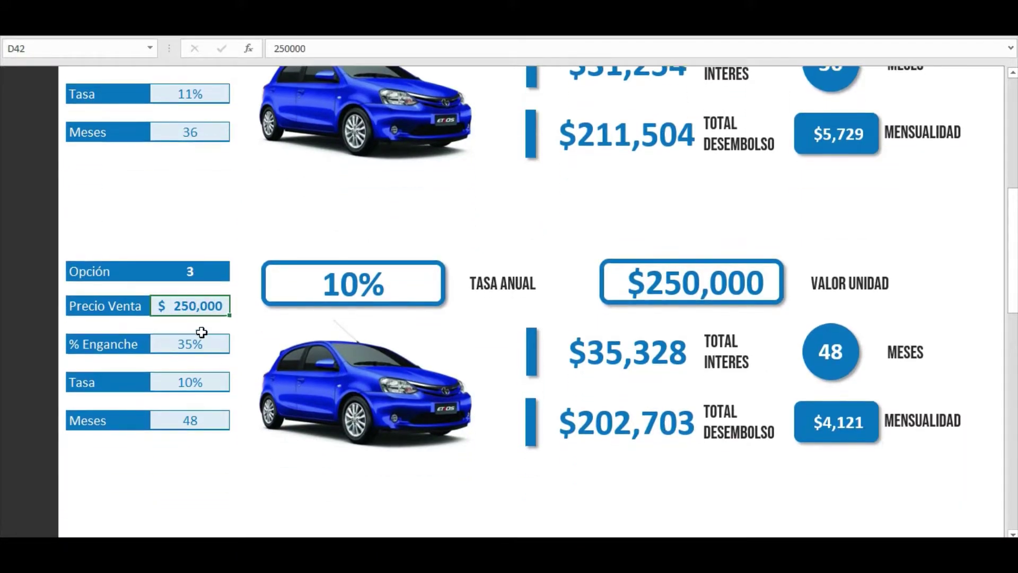
{"action": "left_click", "coordinate": [200, 326]}
{"action": "left_click", "coordinate": [201, 307]}
{"action": "left_click", "coordinate": [223, 347]}
{"action": "scroll", "coordinate": [223, 313], "scroll_direction": "up", "scroll_amount": 1}
{"action": "scroll", "coordinate": [223, 312], "scroll_direction": "up", "scroll_amount": 1}
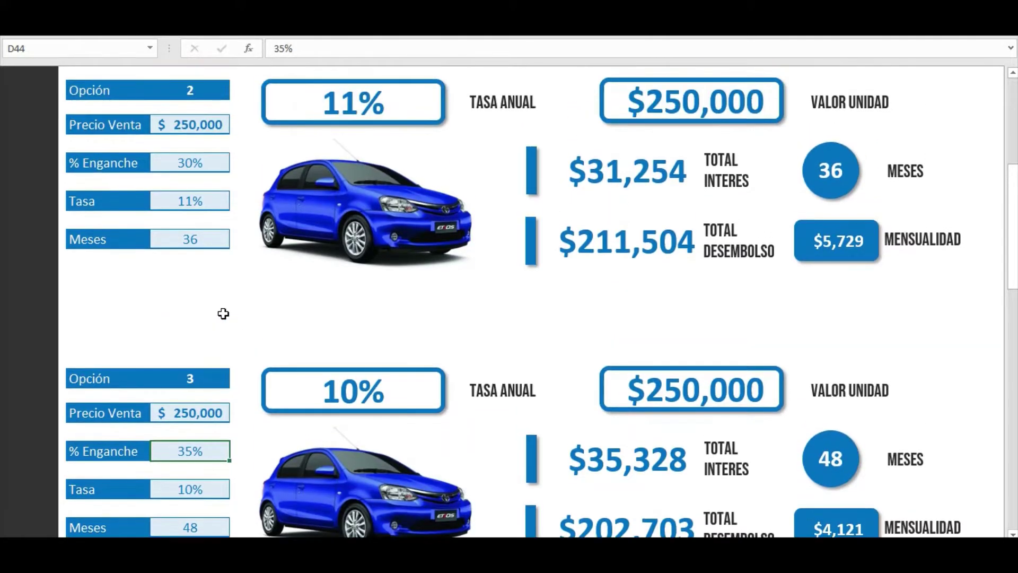
{"action": "scroll", "coordinate": [231, 314], "scroll_direction": "down", "scroll_amount": 1}
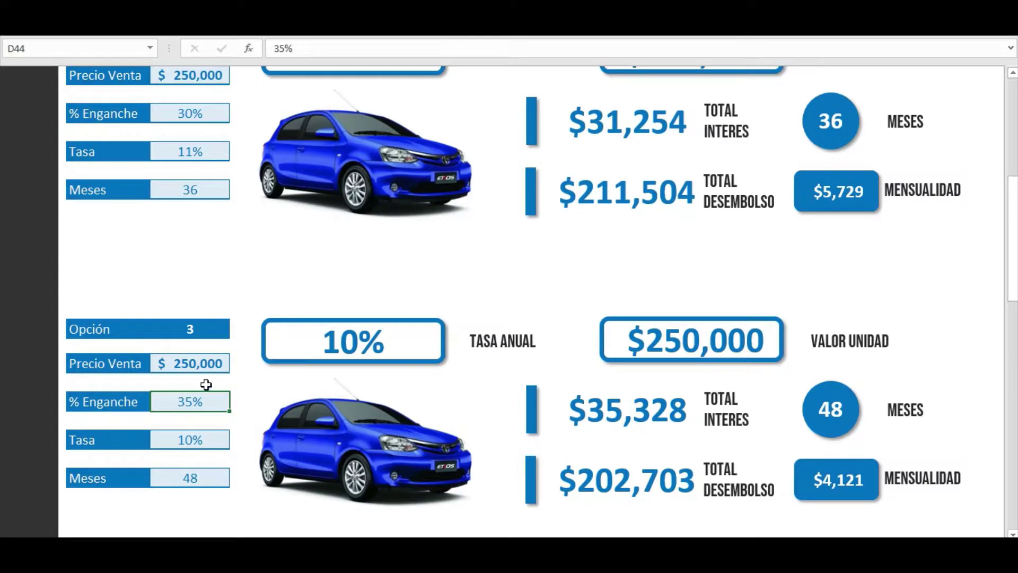
{"action": "left_click", "coordinate": [205, 439]}
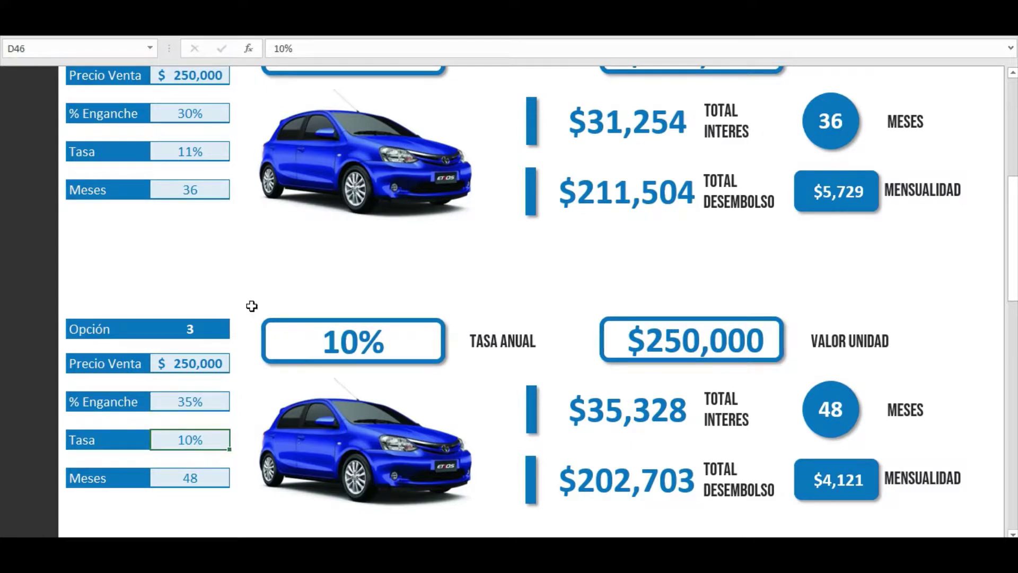
{"action": "left_click", "coordinate": [194, 480]}
{"action": "scroll", "coordinate": [223, 461], "scroll_direction": "down", "scroll_amount": 1}
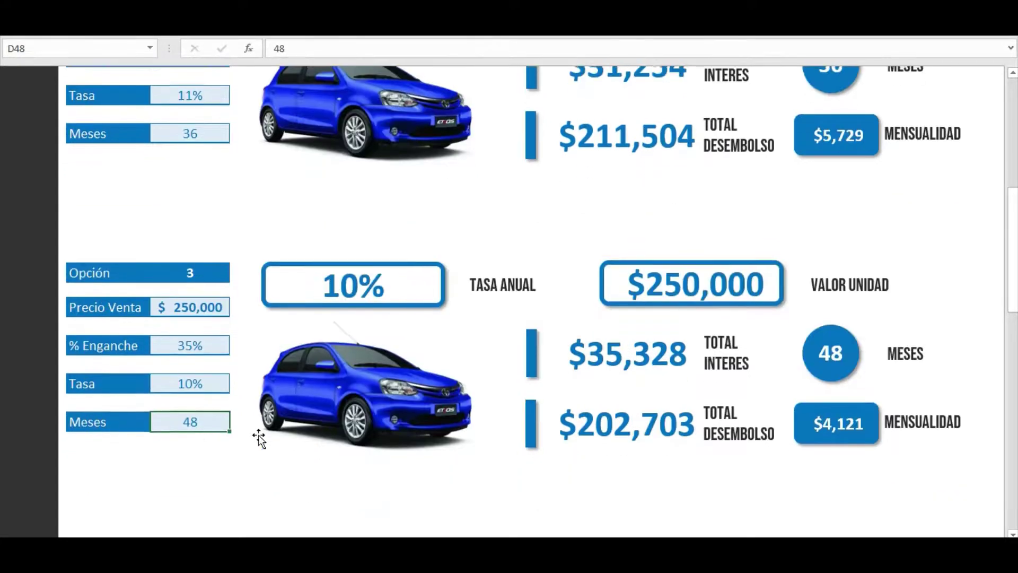
{"action": "scroll", "coordinate": [224, 286], "scroll_direction": "up", "scroll_amount": 1}
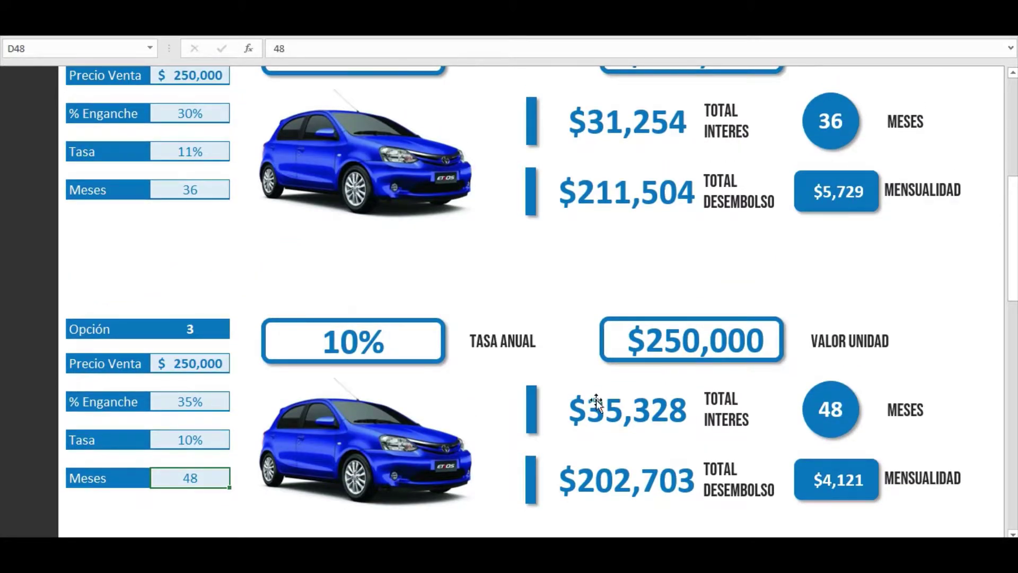
{"action": "scroll", "coordinate": [818, 410], "scroll_direction": "down", "scroll_amount": 1}
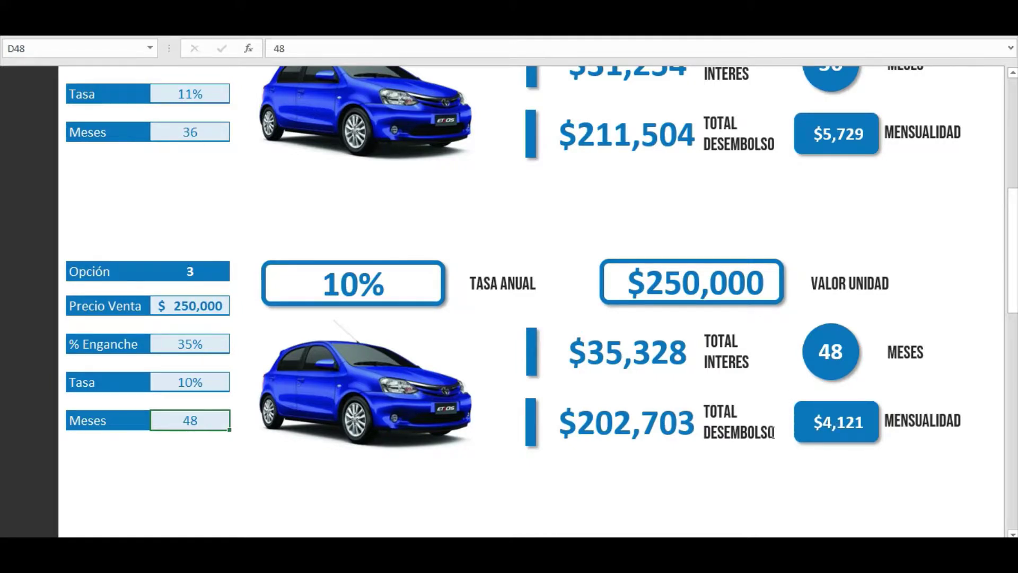
{"action": "scroll", "coordinate": [552, 386], "scroll_direction": "up", "scroll_amount": 1}
{"action": "scroll", "coordinate": [478, 374], "scroll_direction": "up", "scroll_amount": 2}
{"action": "scroll", "coordinate": [478, 374], "scroll_direction": "up", "scroll_amount": 3}
{"action": "scroll", "coordinate": [441, 372], "scroll_direction": "up", "scroll_amount": 1}
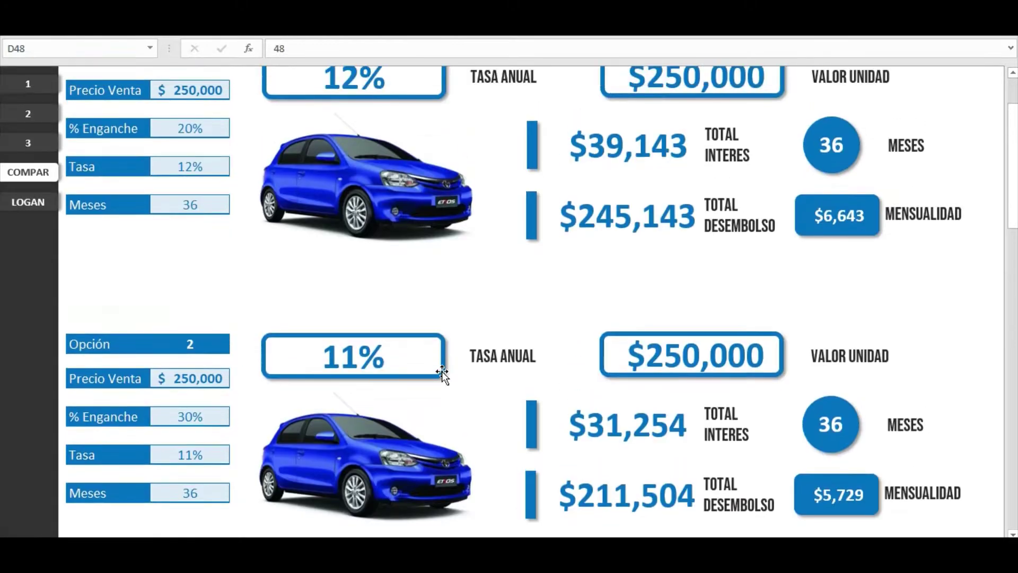
{"action": "scroll", "coordinate": [313, 397], "scroll_direction": "up", "scroll_amount": 3}
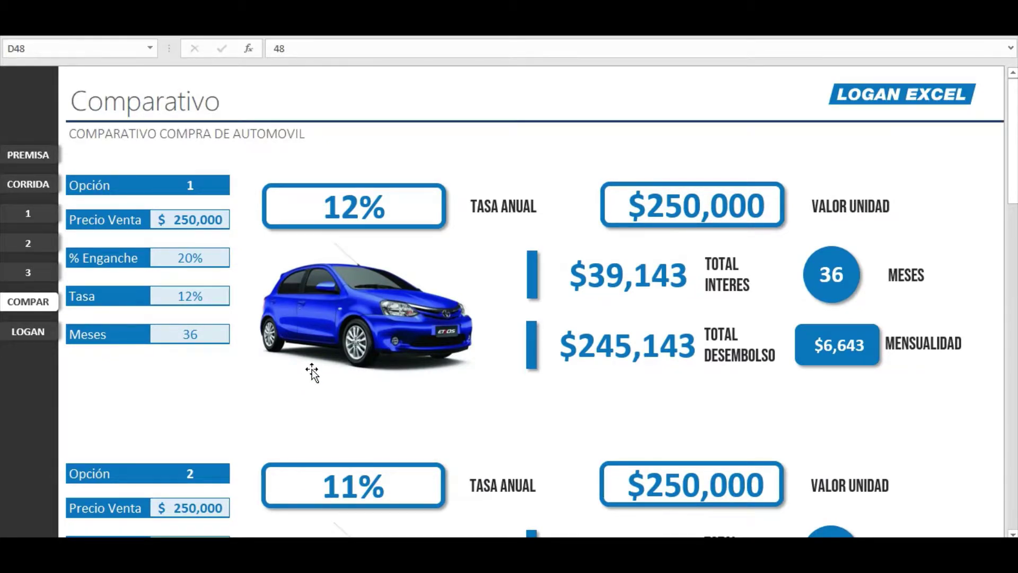
{"action": "scroll", "coordinate": [344, 370], "scroll_direction": "down", "scroll_amount": 1}
{"action": "scroll", "coordinate": [454, 352], "scroll_direction": "down", "scroll_amount": 1}
{"action": "scroll", "coordinate": [461, 356], "scroll_direction": "down", "scroll_amount": 2}
{"action": "scroll", "coordinate": [465, 362], "scroll_direction": "down", "scroll_amount": 2}
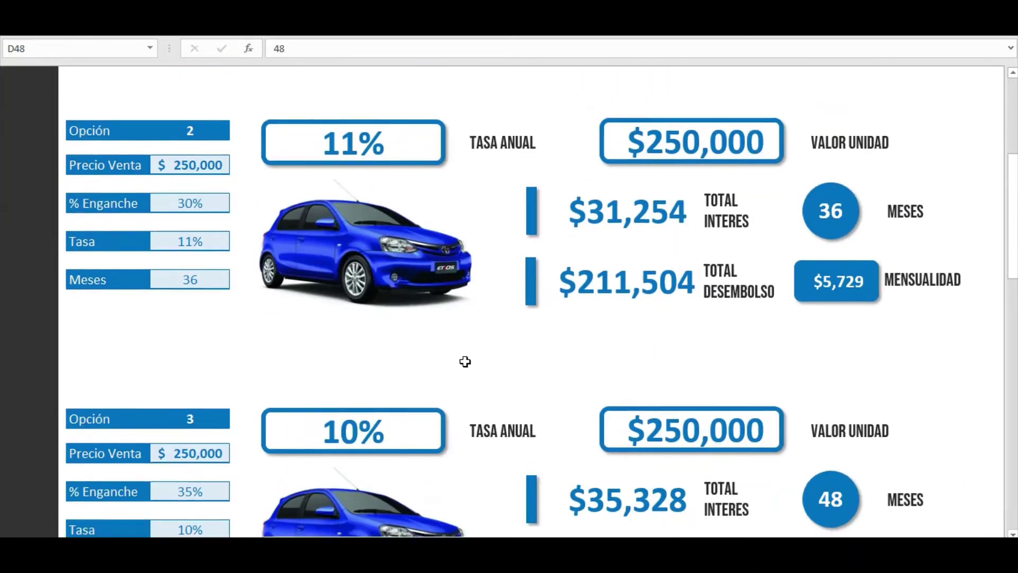
{"action": "scroll", "coordinate": [465, 361], "scroll_direction": "down", "scroll_amount": 2}
{"action": "scroll", "coordinate": [466, 364], "scroll_direction": "up", "scroll_amount": 1}
{"action": "scroll", "coordinate": [466, 364], "scroll_direction": "up", "scroll_amount": 3}
{"action": "scroll", "coordinate": [466, 364], "scroll_direction": "up", "scroll_amount": 2}
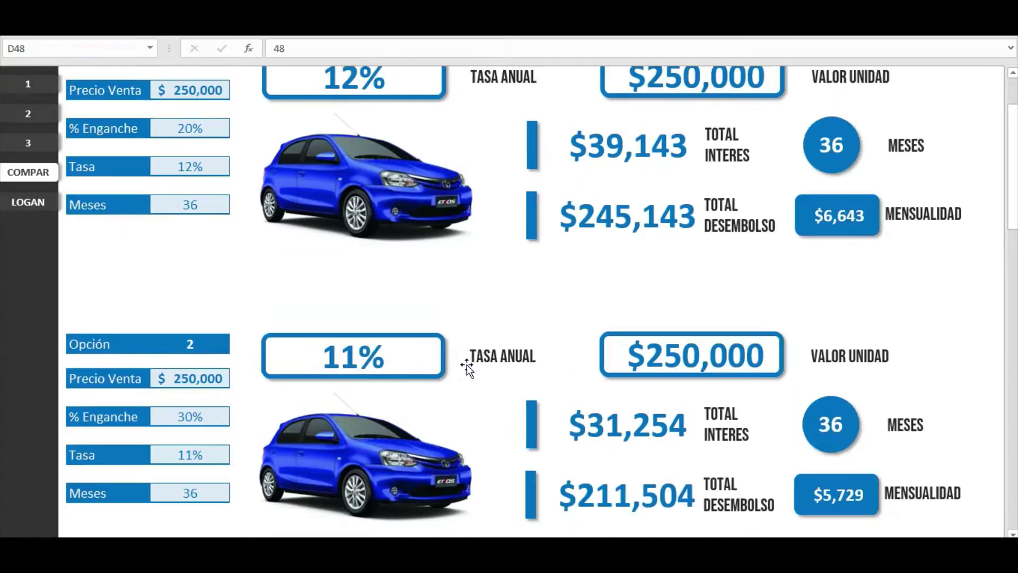
{"action": "scroll", "coordinate": [466, 364], "scroll_direction": "up", "scroll_amount": 2}
{"action": "scroll", "coordinate": [467, 365], "scroll_direction": "down", "scroll_amount": 5}
{"action": "scroll", "coordinate": [468, 365], "scroll_direction": "down", "scroll_amount": 3}
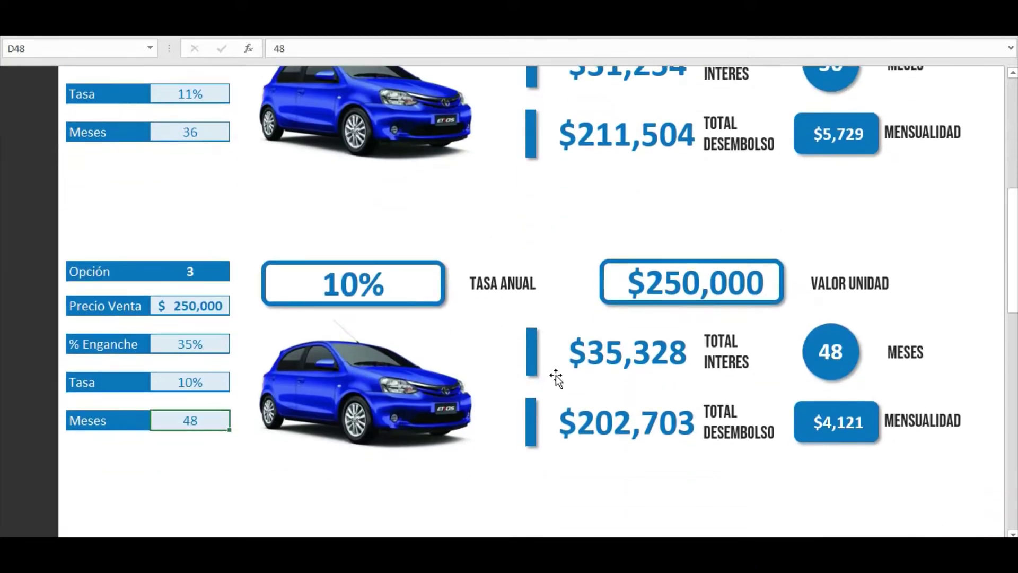
{"action": "left_click", "coordinate": [834, 494]}
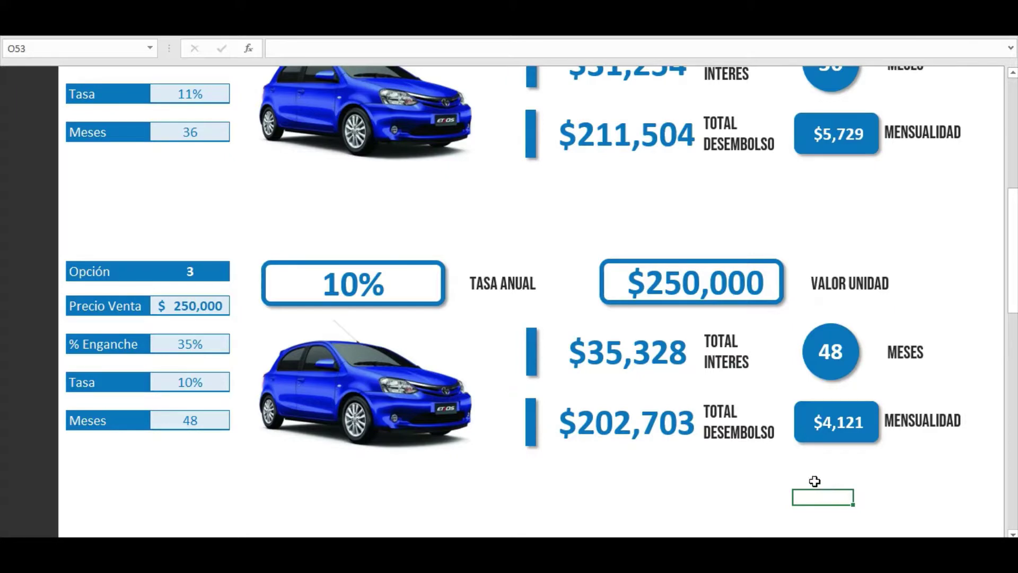
{"action": "scroll", "coordinate": [467, 472], "scroll_direction": "up", "scroll_amount": 2}
{"action": "scroll", "coordinate": [764, 390], "scroll_direction": "up", "scroll_amount": 1}
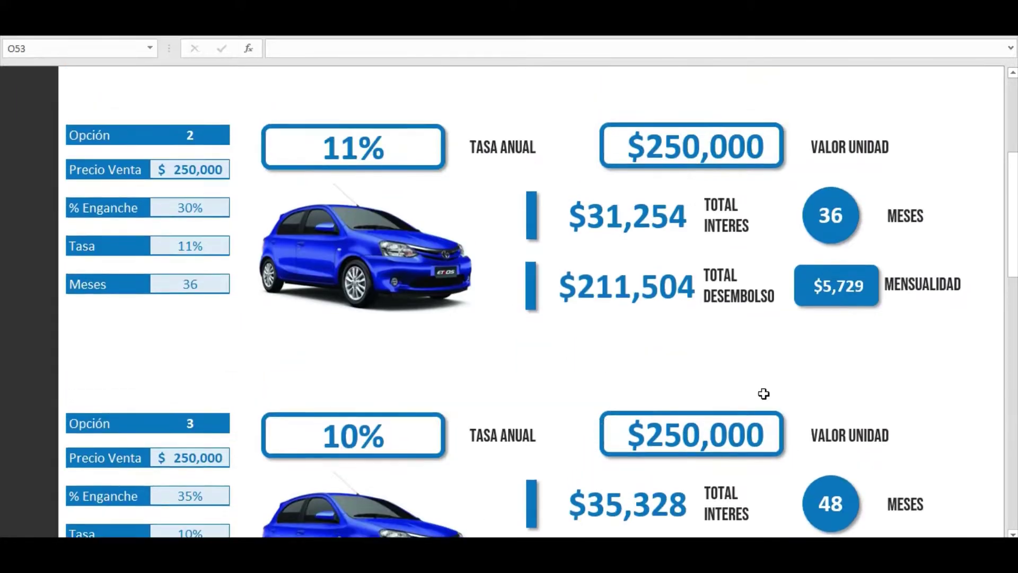
{"action": "scroll", "coordinate": [795, 391], "scroll_direction": "up", "scroll_amount": 1}
{"action": "scroll", "coordinate": [811, 318], "scroll_direction": "up", "scroll_amount": 1}
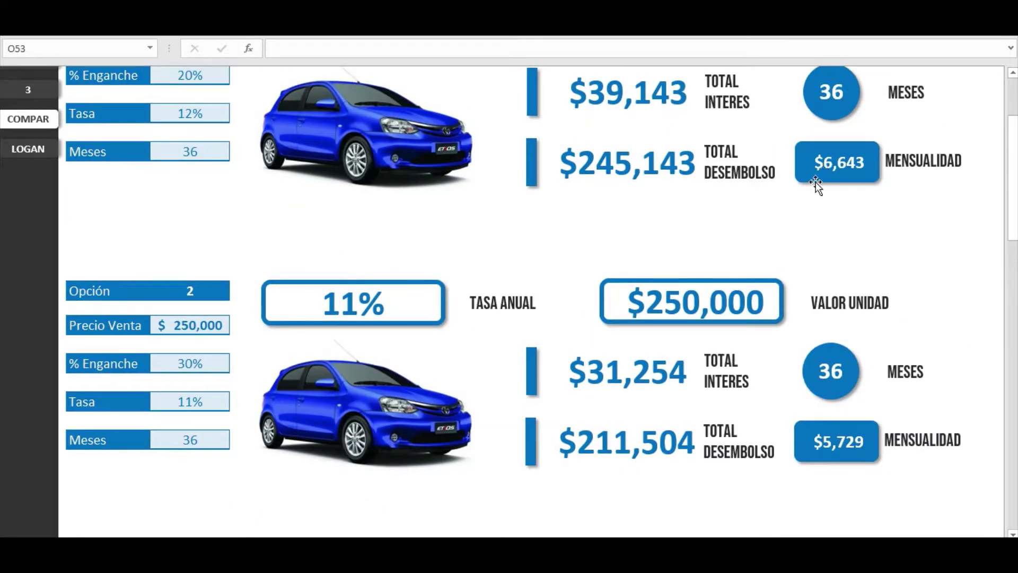
{"action": "scroll", "coordinate": [818, 186], "scroll_direction": "up", "scroll_amount": 2}
{"action": "scroll", "coordinate": [339, 332], "scroll_direction": "down", "scroll_amount": 3}
{"action": "scroll", "coordinate": [325, 334], "scroll_direction": "down", "scroll_amount": 5}
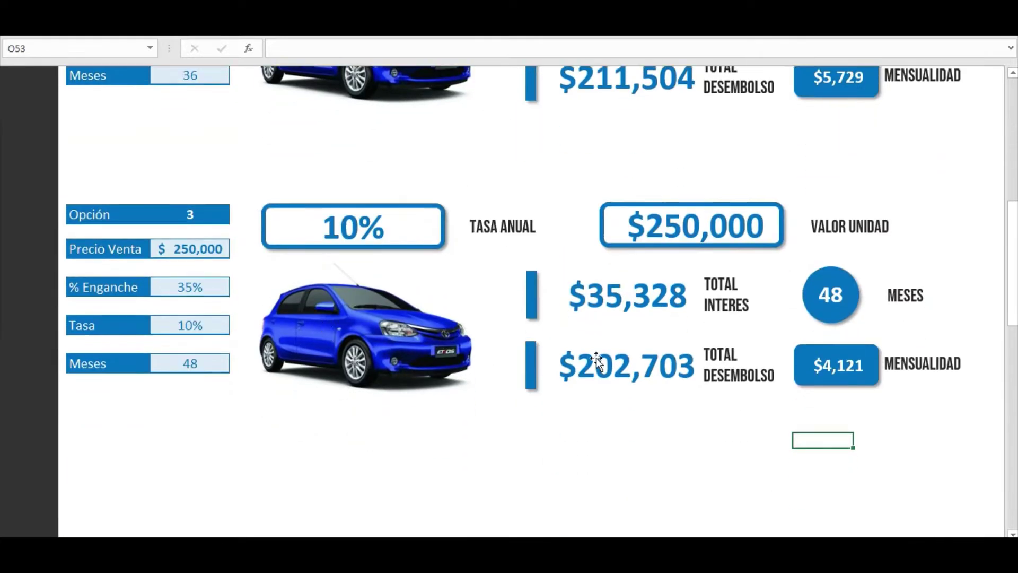
{"action": "left_click", "coordinate": [718, 435]}
{"action": "scroll", "coordinate": [610, 450], "scroll_direction": "up", "scroll_amount": 2}
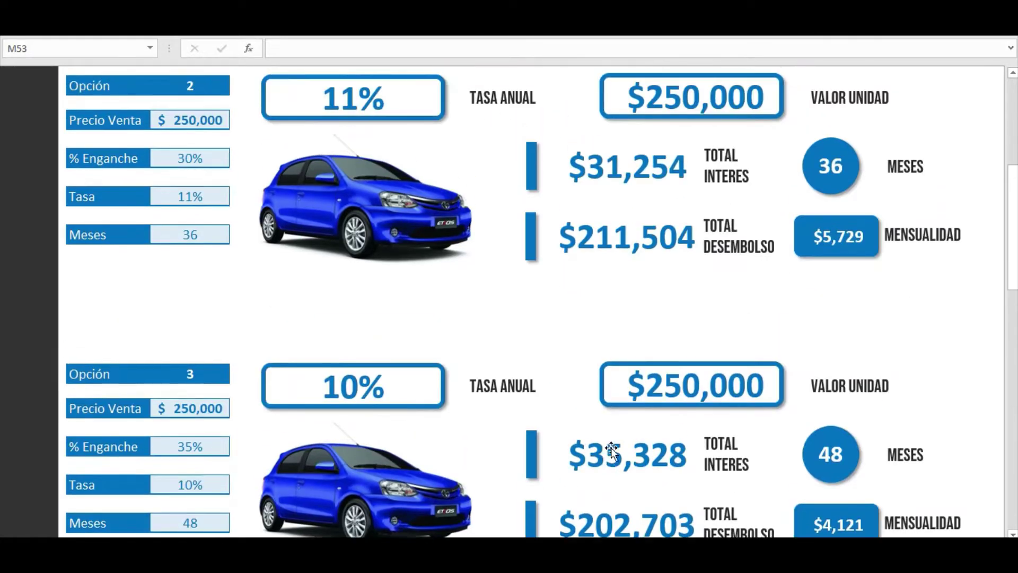
{"action": "scroll", "coordinate": [610, 440], "scroll_direction": "up", "scroll_amount": 1}
{"action": "scroll", "coordinate": [608, 438], "scroll_direction": "up", "scroll_amount": 2}
{"action": "scroll", "coordinate": [606, 435], "scroll_direction": "down", "scroll_amount": 3}
{"action": "scroll", "coordinate": [605, 429], "scroll_direction": "down", "scroll_amount": 2}
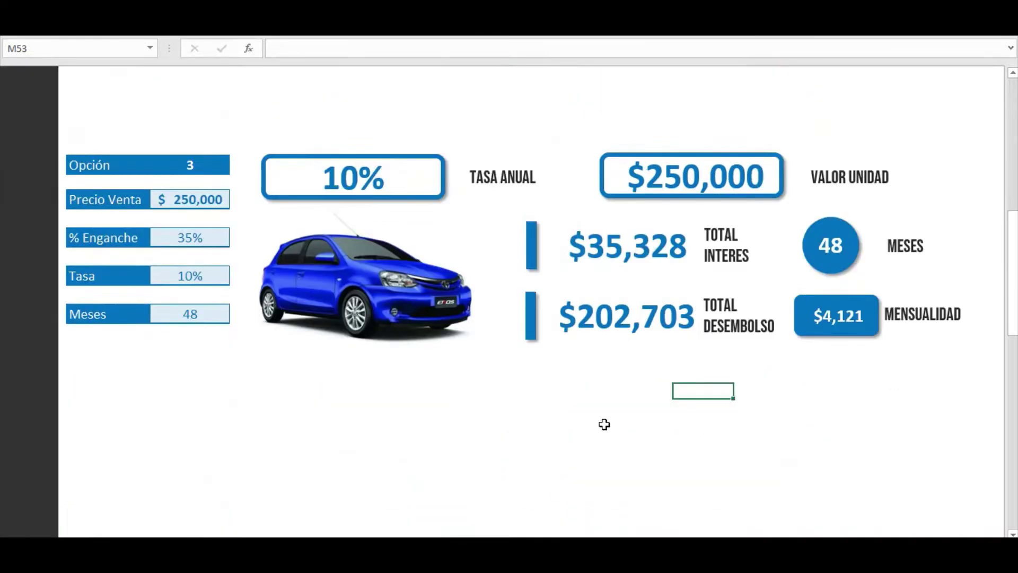
{"action": "left_click", "coordinate": [561, 404]}
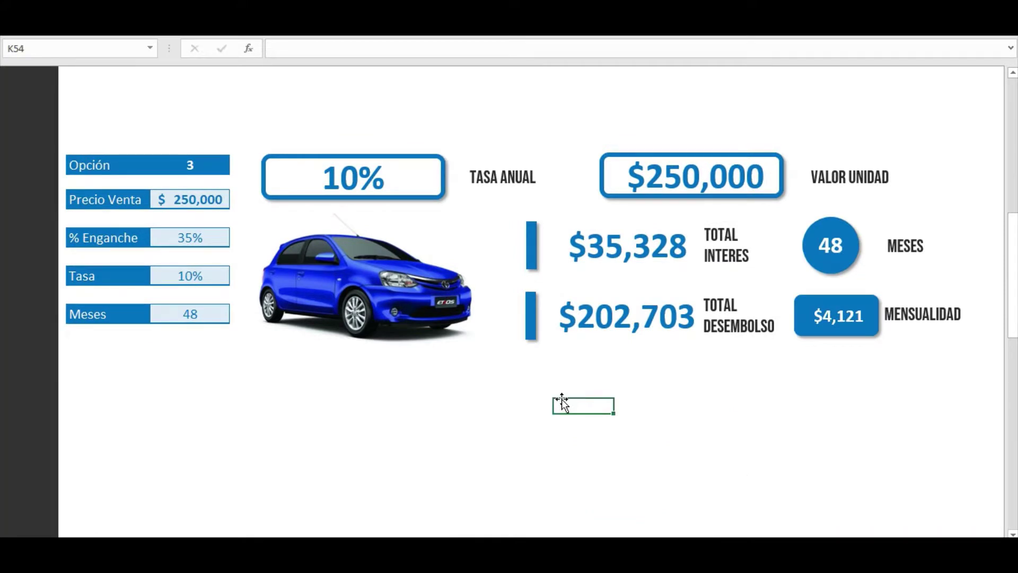
{"action": "scroll", "coordinate": [561, 404], "scroll_direction": "up", "scroll_amount": 1}
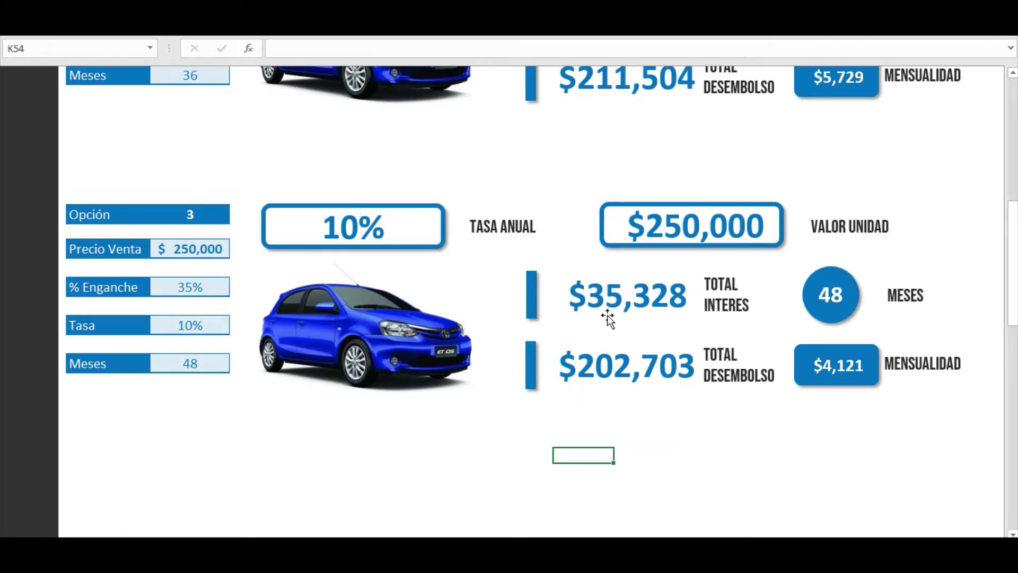
{"action": "scroll", "coordinate": [610, 318], "scroll_direction": "up", "scroll_amount": 1}
{"action": "scroll", "coordinate": [610, 318], "scroll_direction": "up", "scroll_amount": 4}
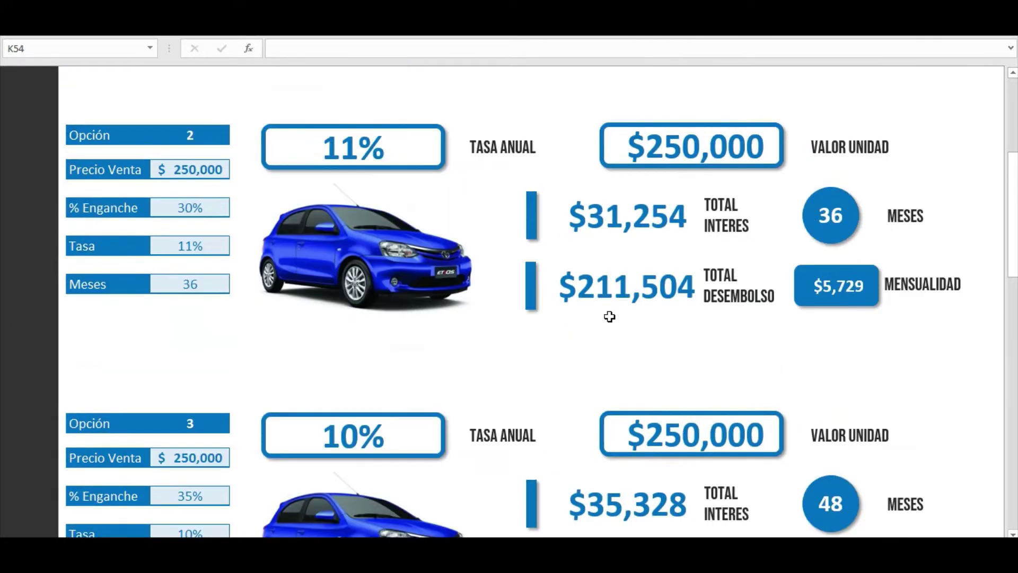
{"action": "scroll", "coordinate": [610, 318], "scroll_direction": "up", "scroll_amount": 1}
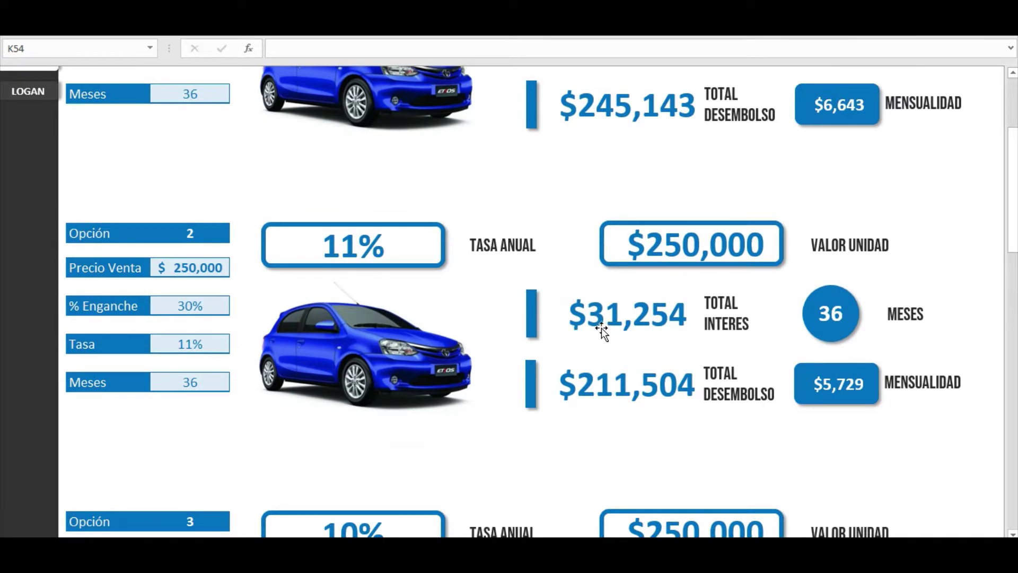
{"action": "scroll", "coordinate": [577, 341], "scroll_direction": "up", "scroll_amount": 2}
{"action": "scroll", "coordinate": [542, 337], "scroll_direction": "up", "scroll_amount": 3}
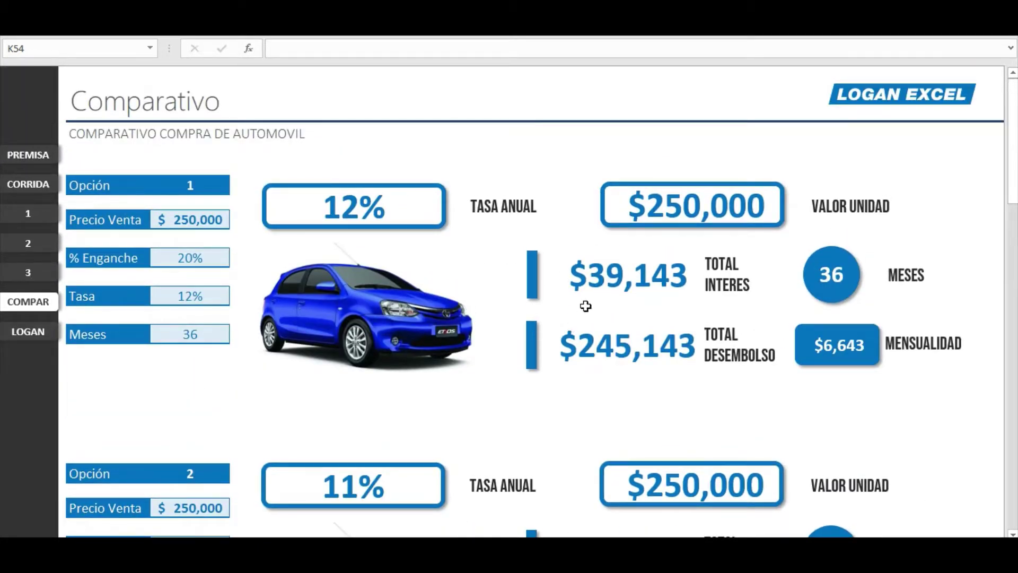
{"action": "scroll", "coordinate": [585, 306], "scroll_direction": "down", "scroll_amount": 1}
{"action": "scroll", "coordinate": [585, 306], "scroll_direction": "down", "scroll_amount": 2}
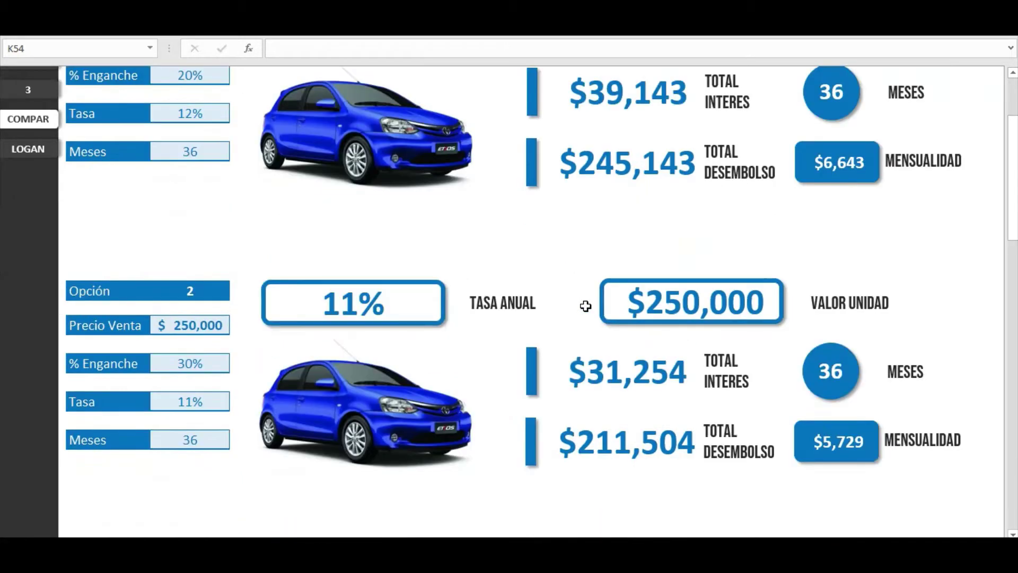
{"action": "scroll", "coordinate": [586, 308], "scroll_direction": "down", "scroll_amount": 1}
{"action": "scroll", "coordinate": [587, 310], "scroll_direction": "down", "scroll_amount": 1}
{"action": "scroll", "coordinate": [585, 308], "scroll_direction": "down", "scroll_amount": 2}
{"action": "scroll", "coordinate": [583, 308], "scroll_direction": "down", "scroll_amount": 1}
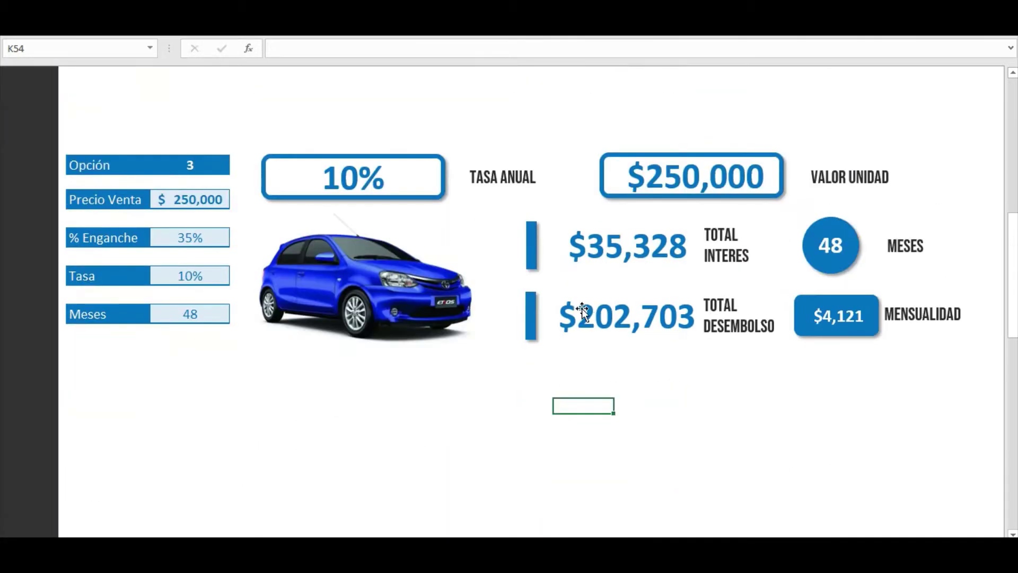
{"action": "scroll", "coordinate": [554, 308], "scroll_direction": "up", "scroll_amount": 2}
{"action": "scroll", "coordinate": [449, 318], "scroll_direction": "up", "scroll_amount": 3}
{"action": "scroll", "coordinate": [357, 310], "scroll_direction": "up", "scroll_amount": 3}
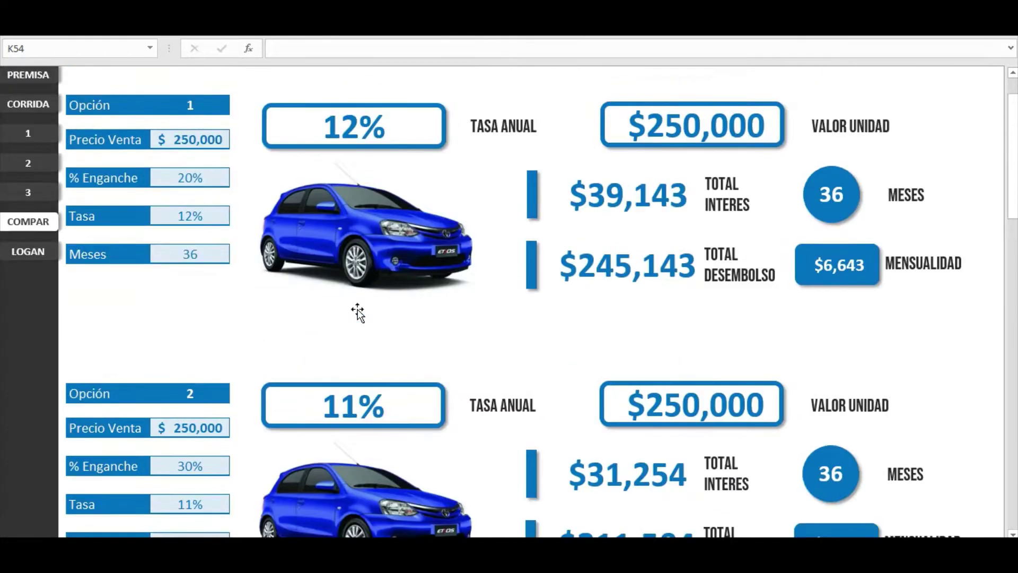
{"action": "scroll", "coordinate": [357, 306], "scroll_direction": "up", "scroll_amount": 1}
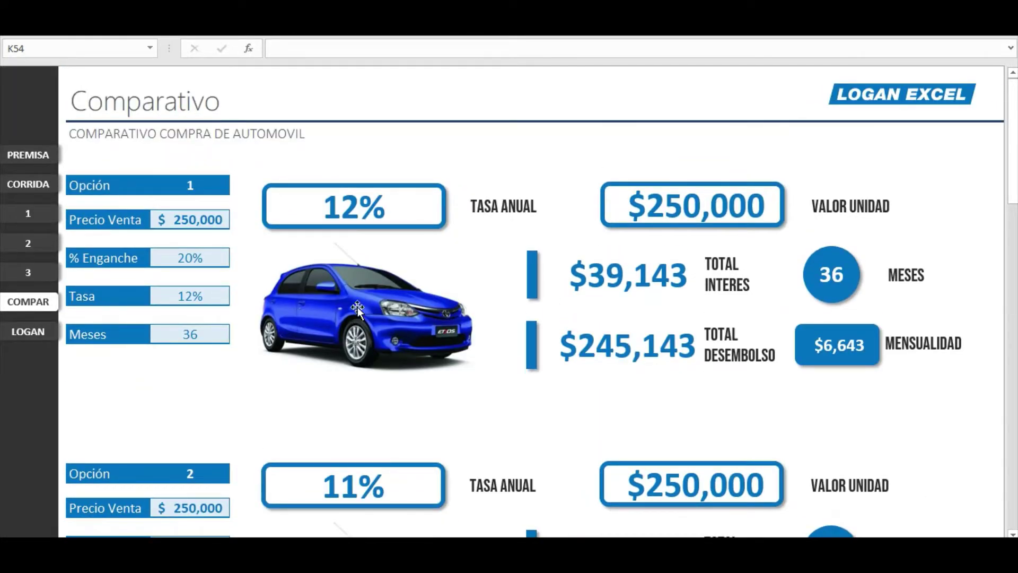
Set Option 1's Meses in D14 to 24 and review the recalculated $9,415 payment and $25,953 interest.
{"action": "left_click", "coordinate": [190, 368]}
{"action": "left_click", "coordinate": [196, 334]}
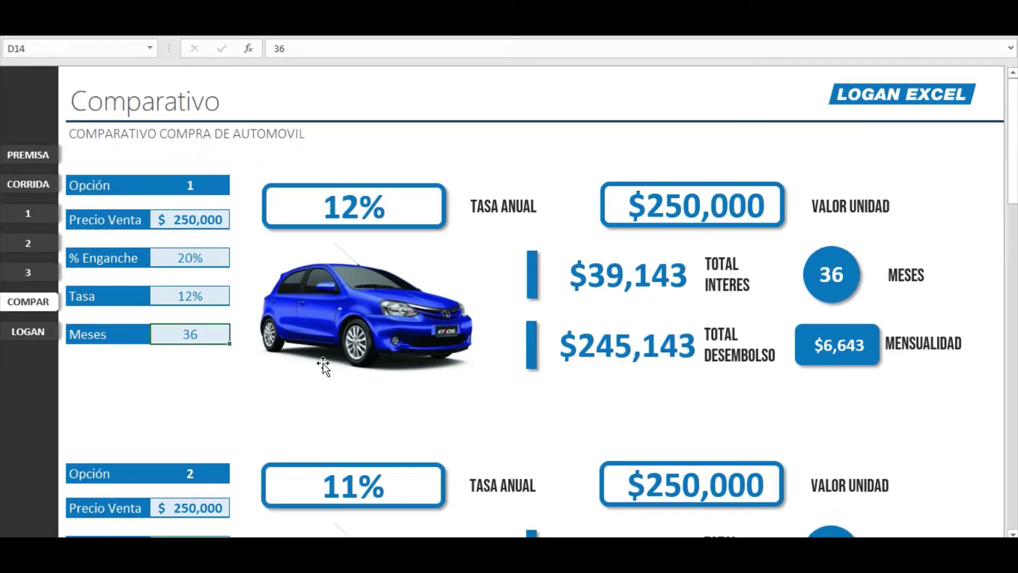
{"action": "type", "text": "24"}
{"action": "key", "text": "Return"}
{"action": "key", "text": "Up"}
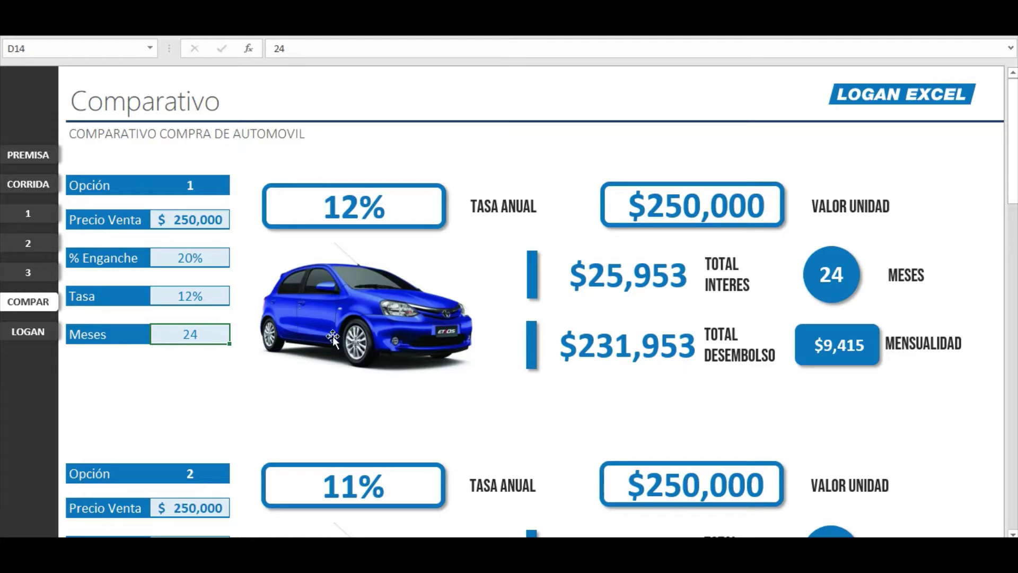
{"action": "scroll", "coordinate": [637, 326], "scroll_direction": "down", "scroll_amount": 1}
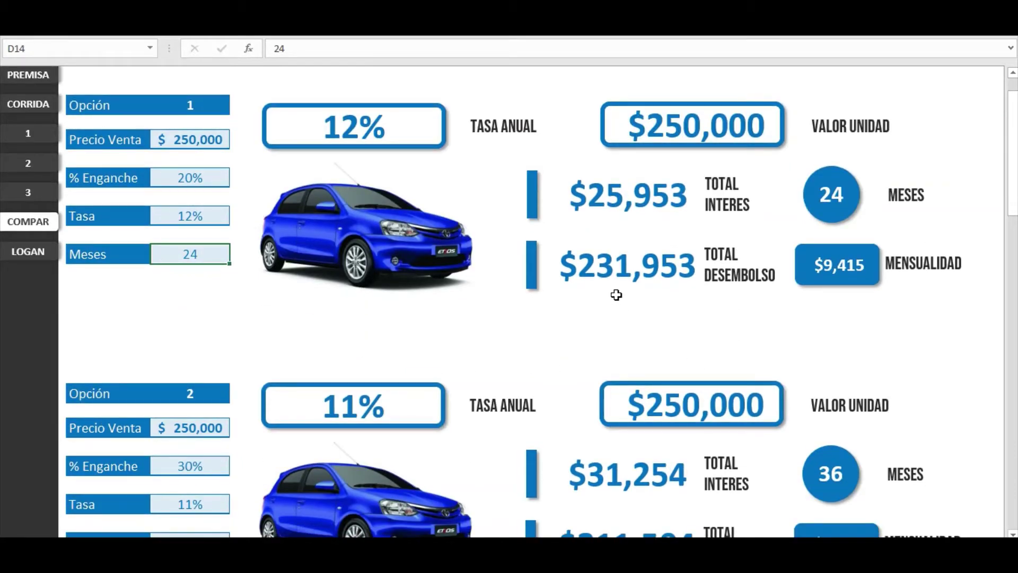
{"action": "scroll", "coordinate": [610, 295], "scroll_direction": "down", "scroll_amount": 2}
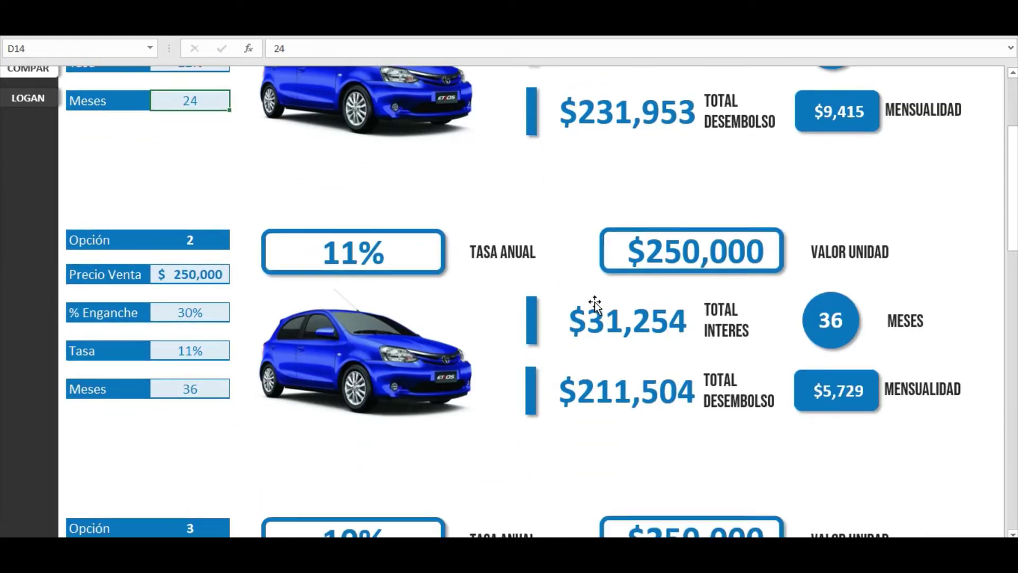
{"action": "scroll", "coordinate": [593, 303], "scroll_direction": "down", "scroll_amount": 1}
{"action": "scroll", "coordinate": [594, 308], "scroll_direction": "down", "scroll_amount": 3}
{"action": "scroll", "coordinate": [531, 313], "scroll_direction": "down", "scroll_amount": 1}
{"action": "scroll", "coordinate": [493, 317], "scroll_direction": "up", "scroll_amount": 1}
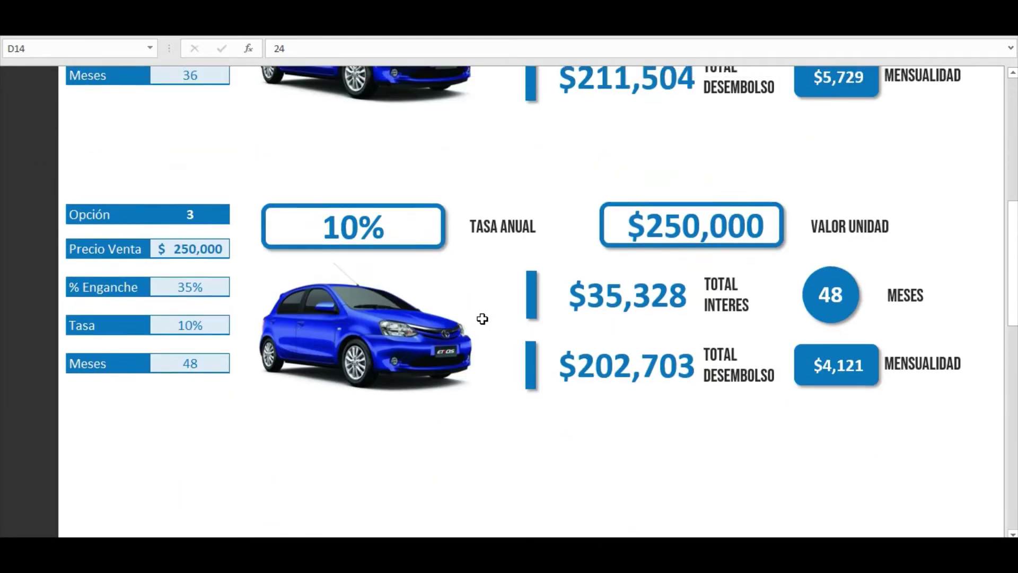
{"action": "scroll", "coordinate": [482, 318], "scroll_direction": "up", "scroll_amount": 3}
{"action": "scroll", "coordinate": [482, 319], "scroll_direction": "up", "scroll_amount": 3}
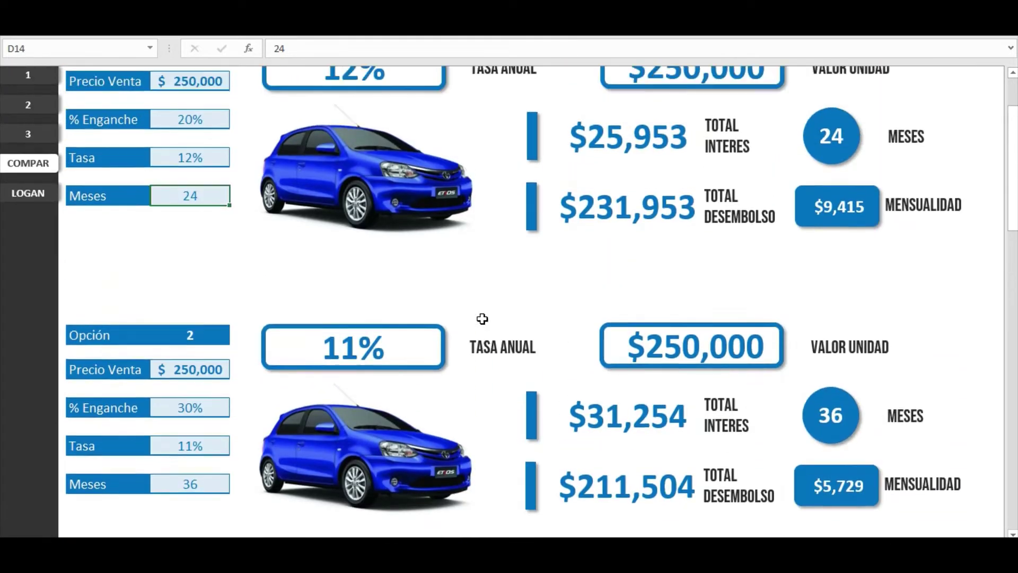
{"action": "scroll", "coordinate": [482, 319], "scroll_direction": "up", "scroll_amount": 1}
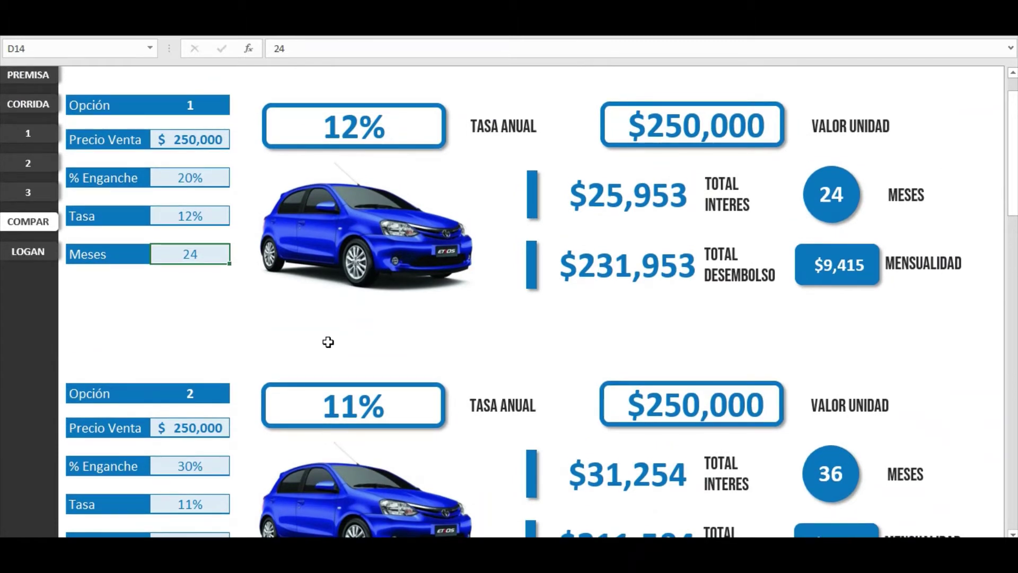
{"action": "scroll", "coordinate": [329, 342], "scroll_direction": "up", "scroll_amount": 1}
Scroll through the Comparativo dashboard and jump back to its first cell.
{"action": "left_click", "coordinate": [173, 356]}
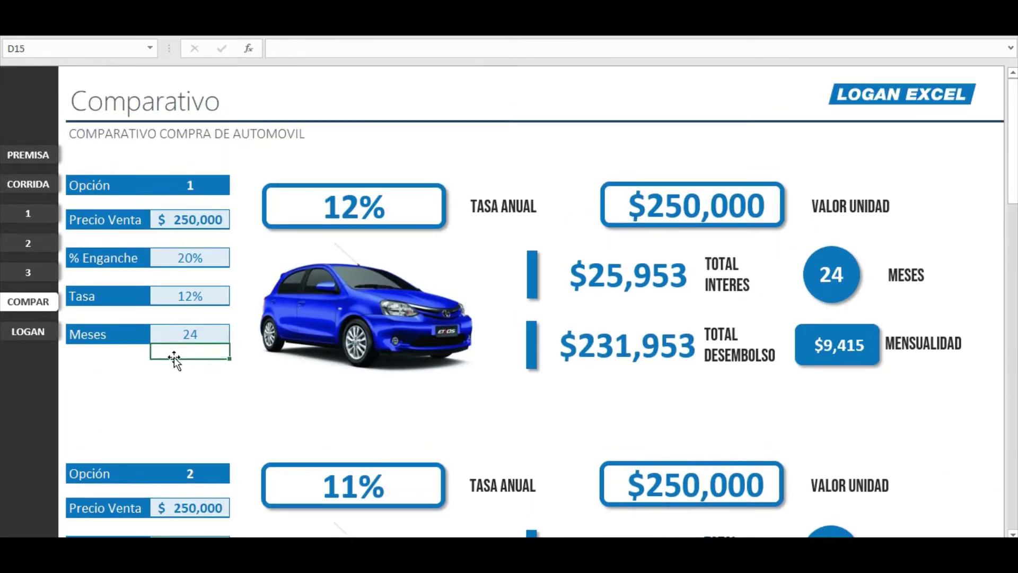
{"action": "scroll", "coordinate": [180, 359], "scroll_direction": "down", "scroll_amount": 2}
{"action": "scroll", "coordinate": [182, 357], "scroll_direction": "down", "scroll_amount": 1}
{"action": "scroll", "coordinate": [181, 358], "scroll_direction": "down", "scroll_amount": 3}
{"action": "scroll", "coordinate": [181, 361], "scroll_direction": "down", "scroll_amount": 3}
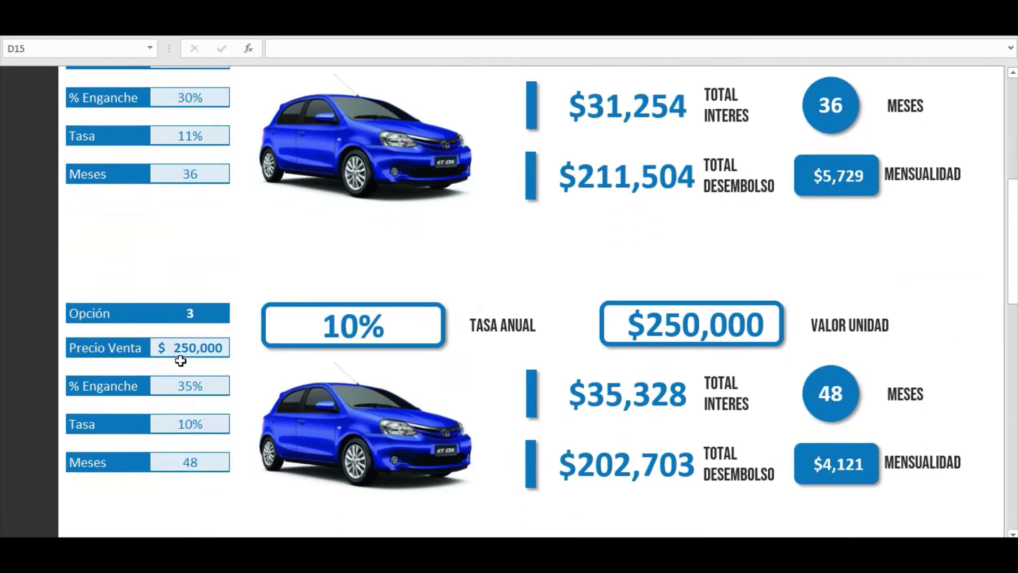
{"action": "scroll", "coordinate": [181, 361], "scroll_direction": "down", "scroll_amount": 3}
{"action": "scroll", "coordinate": [181, 359], "scroll_direction": "up", "scroll_amount": 1}
{"action": "scroll", "coordinate": [179, 359], "scroll_direction": "up", "scroll_amount": 5}
{"action": "scroll", "coordinate": [180, 360], "scroll_direction": "up", "scroll_amount": 5}
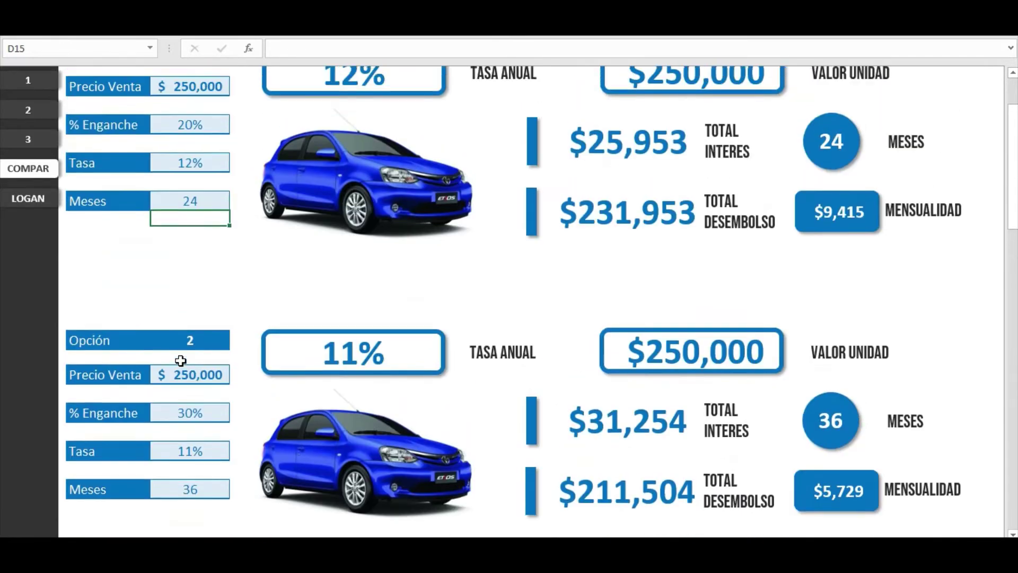
{"action": "scroll", "coordinate": [181, 361], "scroll_direction": "up", "scroll_amount": 3}
{"action": "key", "text": "ctrl+Home"}
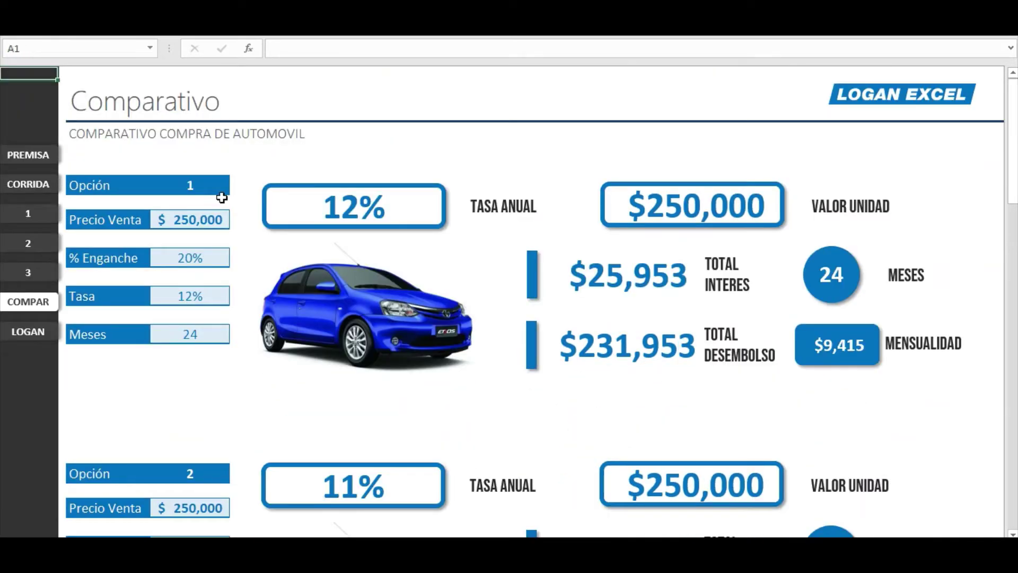
Inspect Option 1's number, sale price and down-payment percentage.
{"action": "left_click", "coordinate": [227, 187]}
{"action": "scroll", "coordinate": [216, 205], "scroll_direction": "down", "scroll_amount": 2}
{"action": "scroll", "coordinate": [216, 210], "scroll_direction": "down", "scroll_amount": 3}
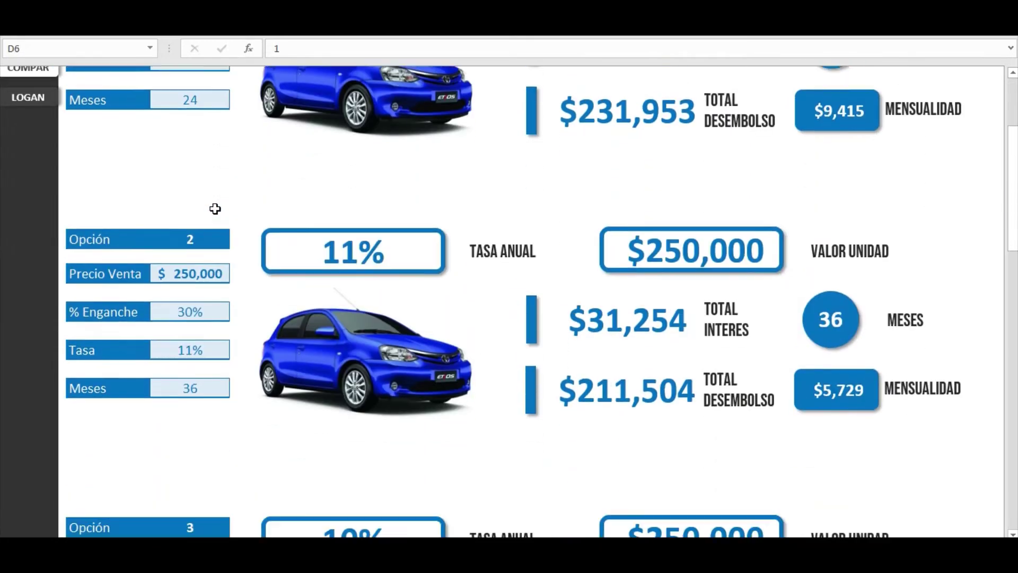
{"action": "scroll", "coordinate": [216, 210], "scroll_direction": "down", "scroll_amount": 2}
{"action": "scroll", "coordinate": [216, 210], "scroll_direction": "down", "scroll_amount": 2}
{"action": "scroll", "coordinate": [216, 209], "scroll_direction": "up", "scroll_amount": 1}
{"action": "scroll", "coordinate": [216, 209], "scroll_direction": "up", "scroll_amount": 1}
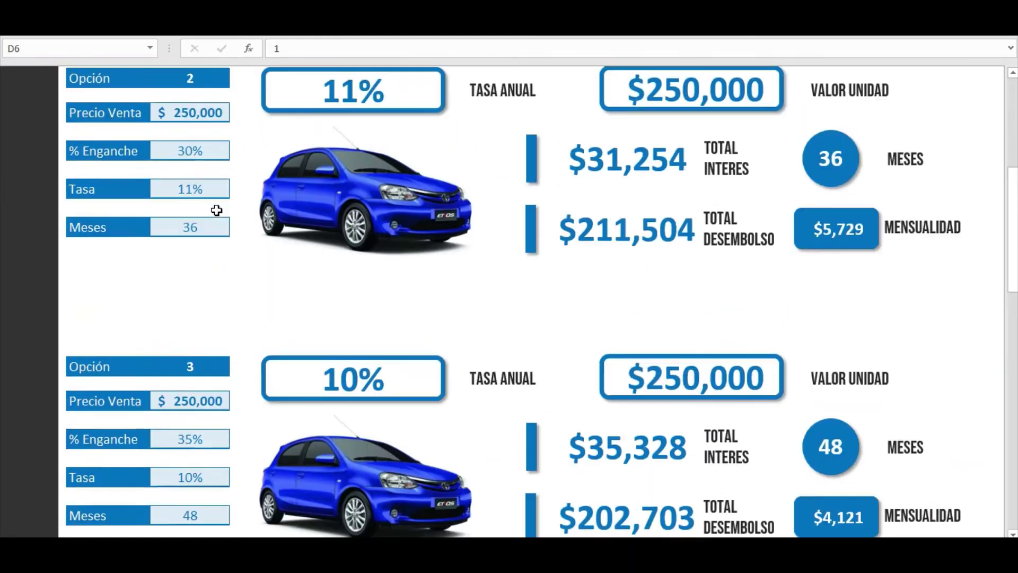
{"action": "scroll", "coordinate": [216, 211], "scroll_direction": "up", "scroll_amount": 2}
{"action": "scroll", "coordinate": [216, 211], "scroll_direction": "up", "scroll_amount": 2}
{"action": "scroll", "coordinate": [216, 211], "scroll_direction": "up", "scroll_amount": 2}
{"action": "scroll", "coordinate": [217, 211], "scroll_direction": "up", "scroll_amount": 2}
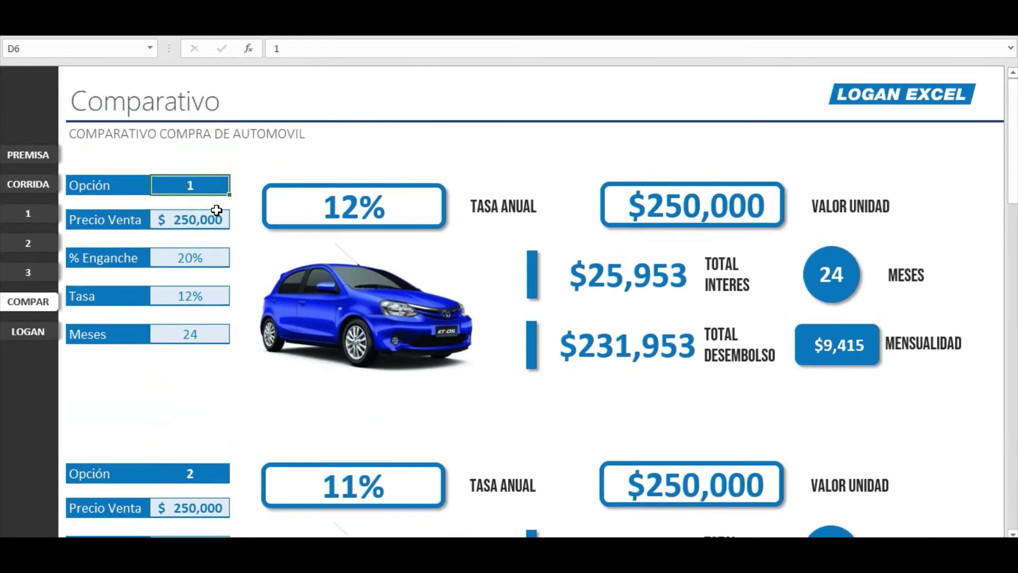
{"action": "left_click", "coordinate": [222, 225]}
{"action": "left_click", "coordinate": [216, 259]}
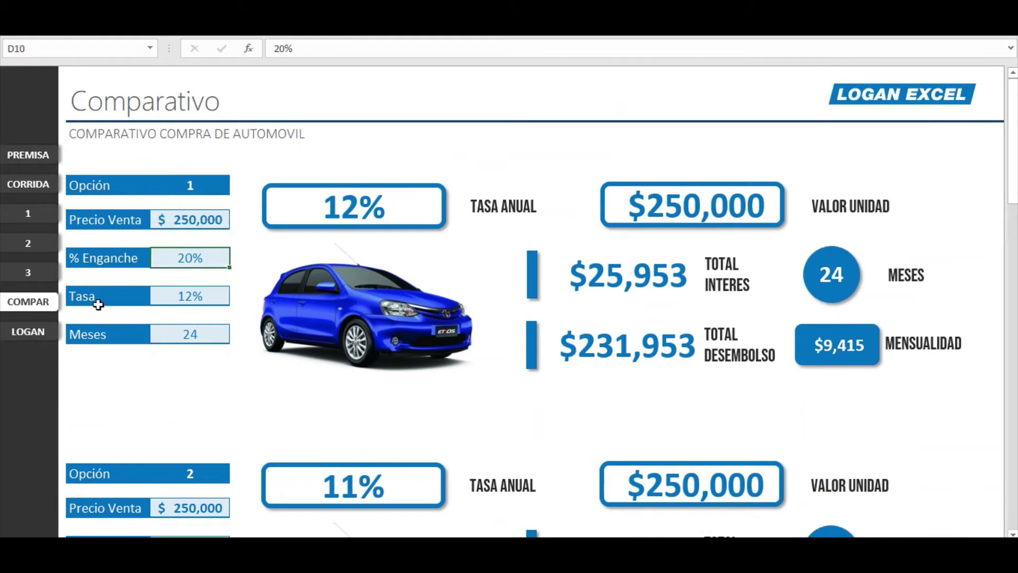
Test the sheet buttons 3, 2, 1, CORRIDA and PREMISA, then return to Comparativo.
{"action": "left_click", "coordinate": [31, 272]}
{"action": "left_click", "coordinate": [32, 243]}
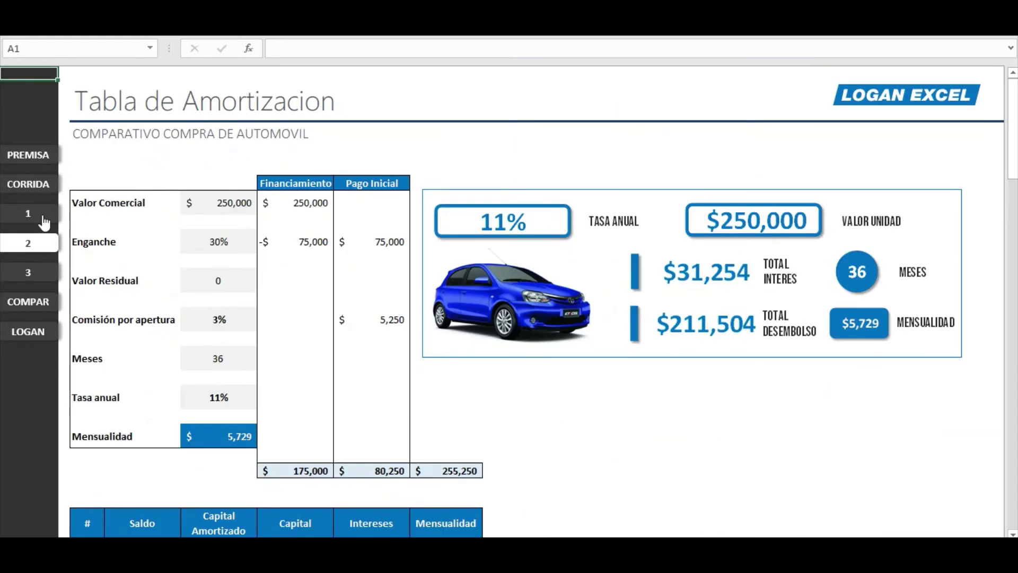
{"action": "left_click", "coordinate": [45, 215]}
{"action": "left_click", "coordinate": [41, 186]}
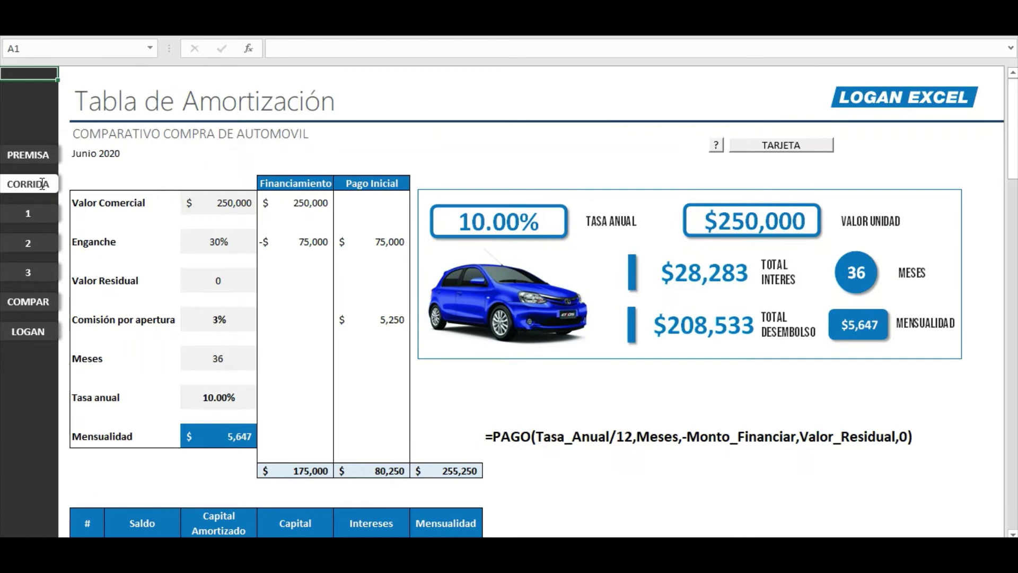
{"action": "left_click", "coordinate": [41, 154]}
{"action": "left_click", "coordinate": [39, 300]}
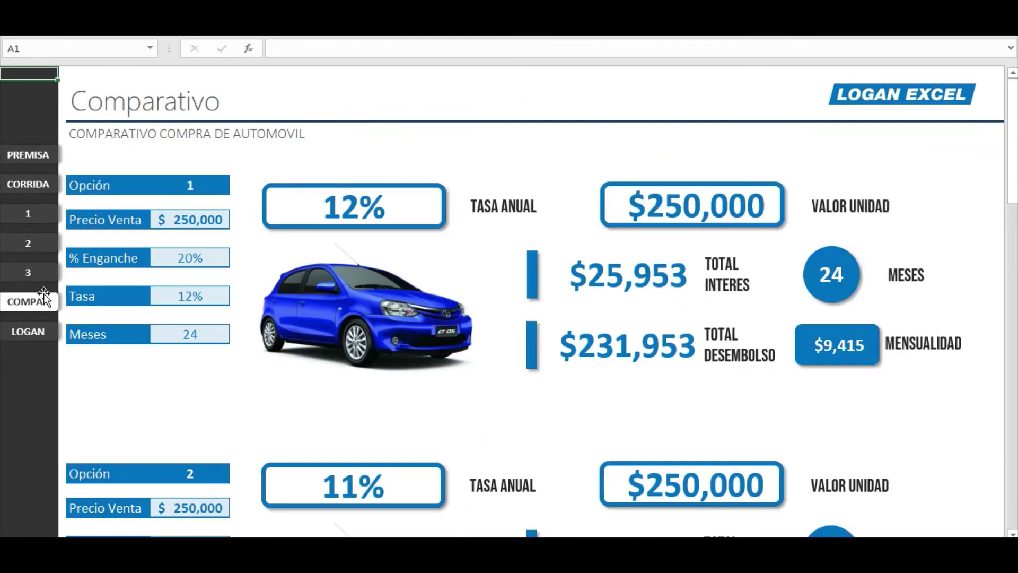
Review the dashboard once more, then open the Logan Excel sheet with the LOGAN button.
{"action": "scroll", "coordinate": [213, 264], "scroll_direction": "down", "scroll_amount": 1}
{"action": "scroll", "coordinate": [215, 265], "scroll_direction": "down", "scroll_amount": 4}
{"action": "scroll", "coordinate": [212, 263], "scroll_direction": "down", "scroll_amount": 3}
{"action": "scroll", "coordinate": [212, 264], "scroll_direction": "up", "scroll_amount": 4}
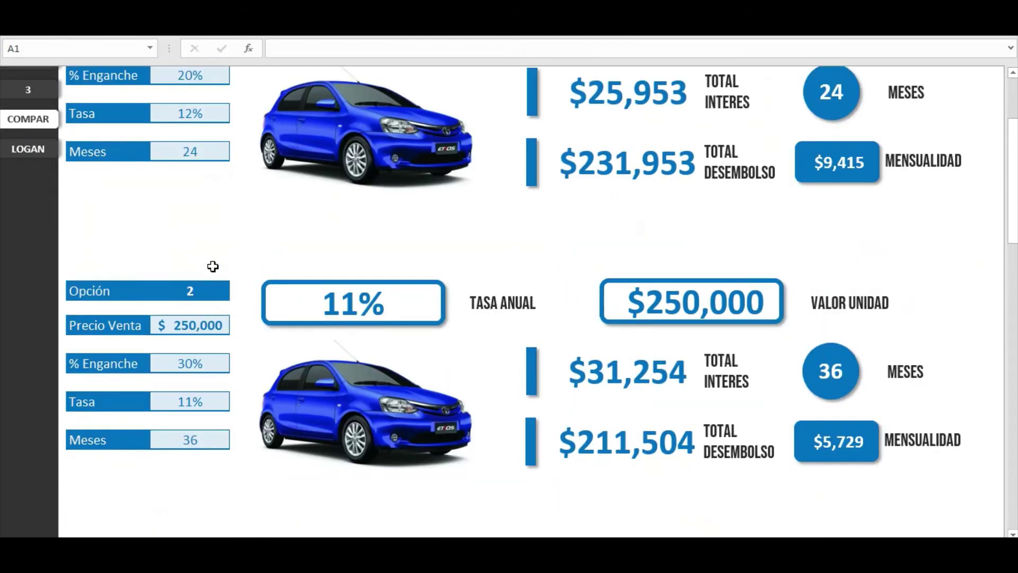
{"action": "scroll", "coordinate": [213, 265], "scroll_direction": "up", "scroll_amount": 2}
{"action": "scroll", "coordinate": [212, 266], "scroll_direction": "up", "scroll_amount": 3}
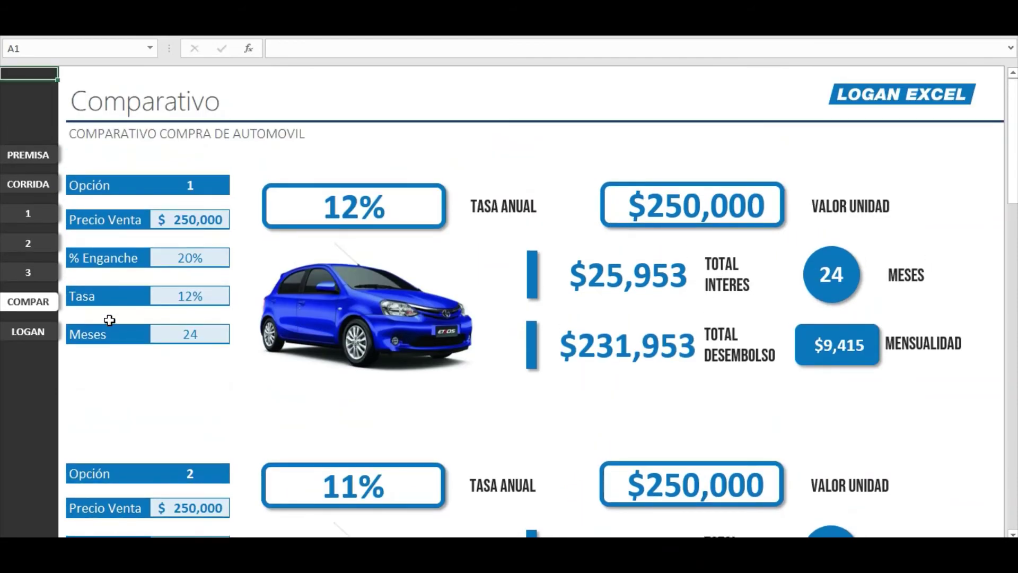
{"action": "left_click", "coordinate": [171, 378]}
{"action": "scroll", "coordinate": [170, 379], "scroll_direction": "down", "scroll_amount": 3}
{"action": "scroll", "coordinate": [171, 379], "scroll_direction": "up", "scroll_amount": 3}
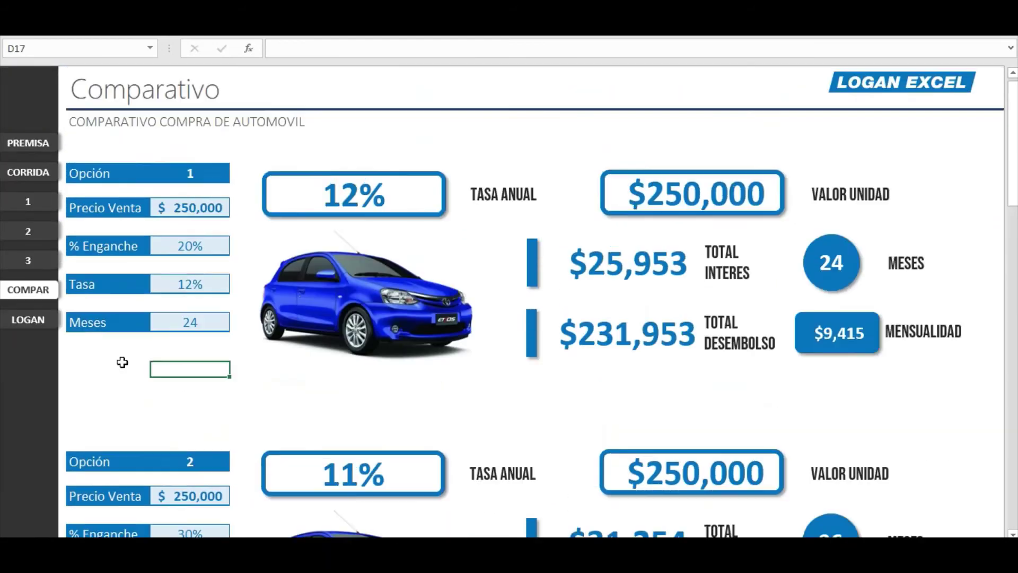
{"action": "left_click", "coordinate": [45, 340]}
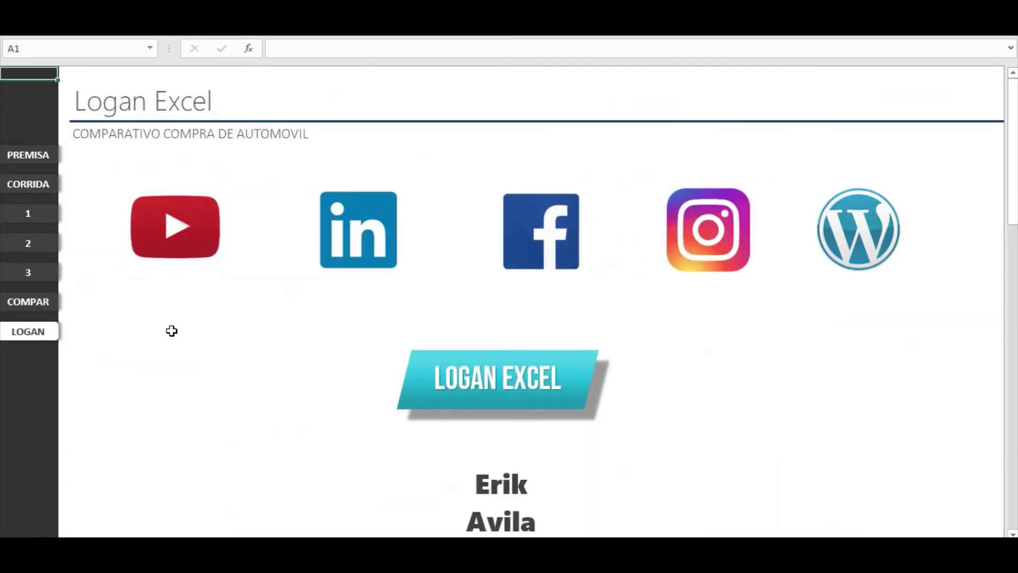
{"action": "scroll", "coordinate": [172, 331], "scroll_direction": "down", "scroll_amount": 3}
{"action": "scroll", "coordinate": [171, 331], "scroll_direction": "up", "scroll_amount": 3}
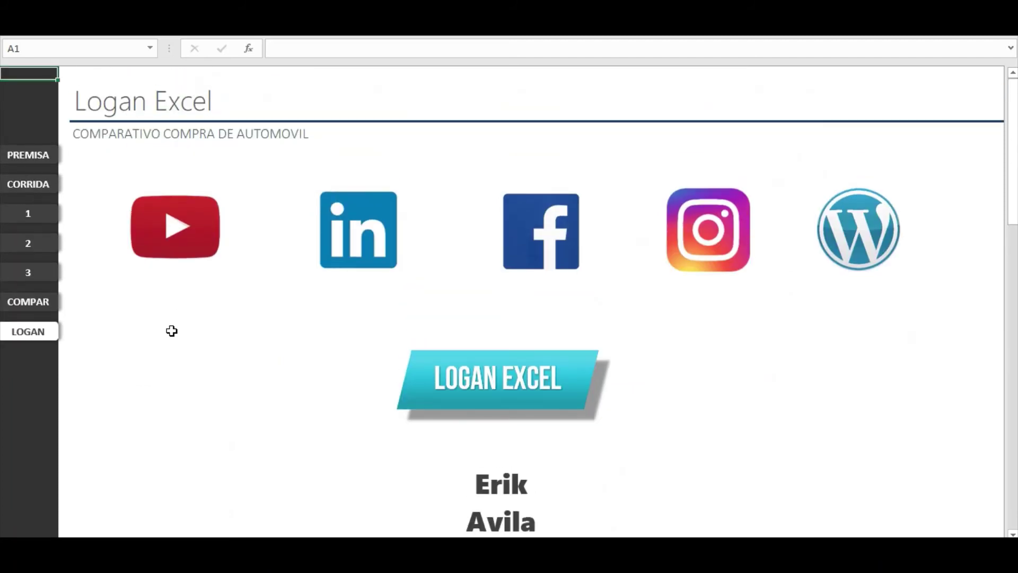